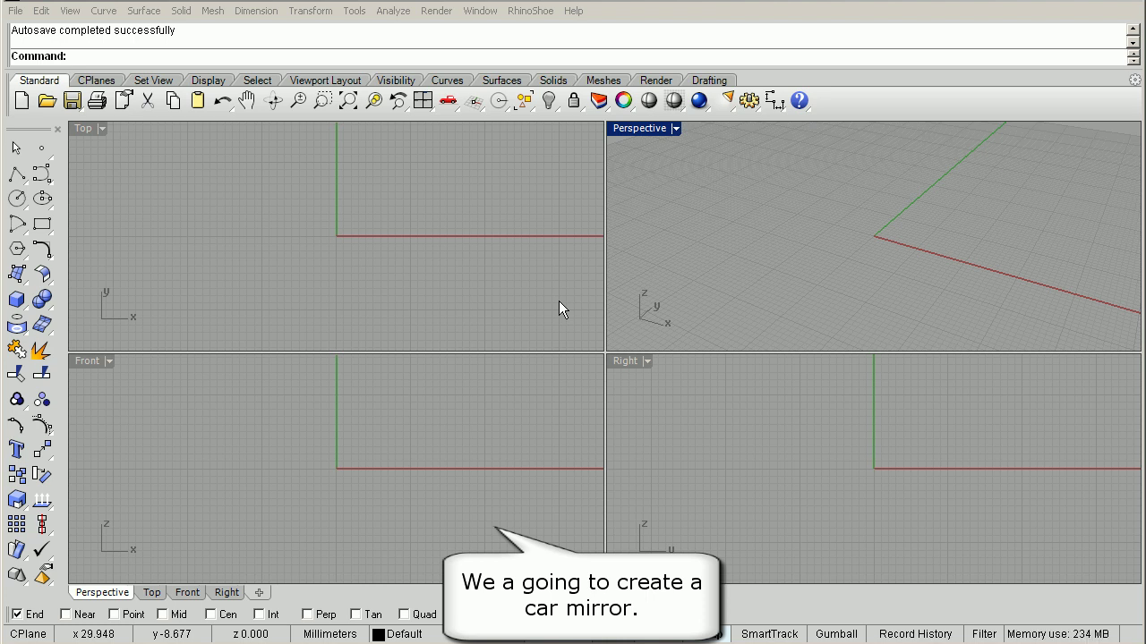
Make the Front viewport active in the empty millimetre model.
left_click(90, 360)
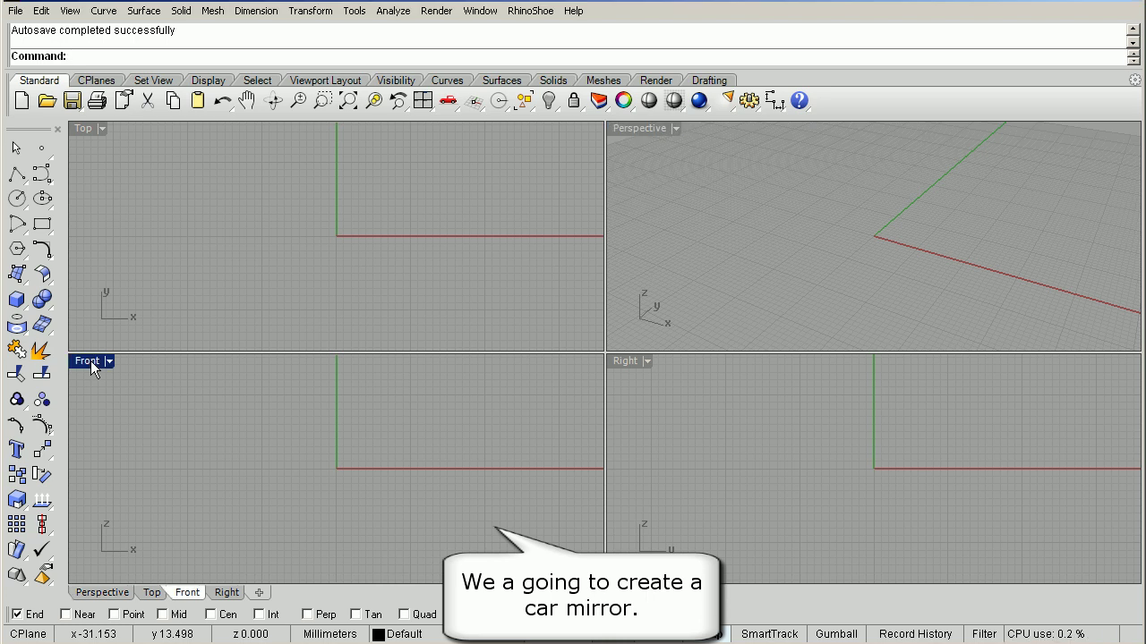
Maximize the Front view and start a control-point curve on the x-axis.
double_click(91, 360)
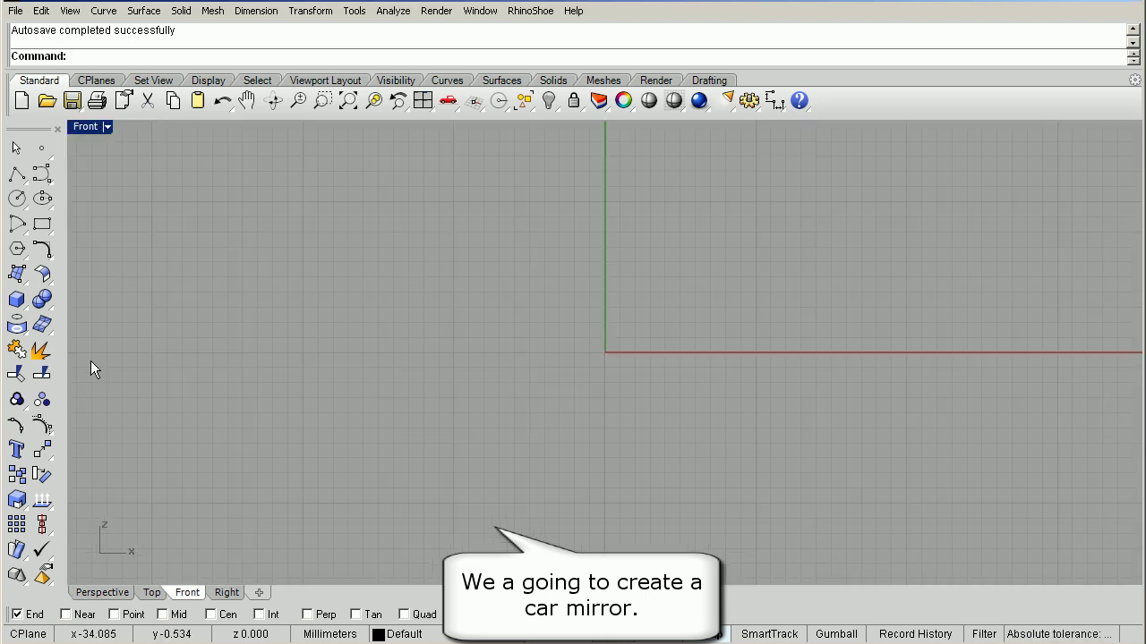
right_click_drag(674, 323, 568, 504)
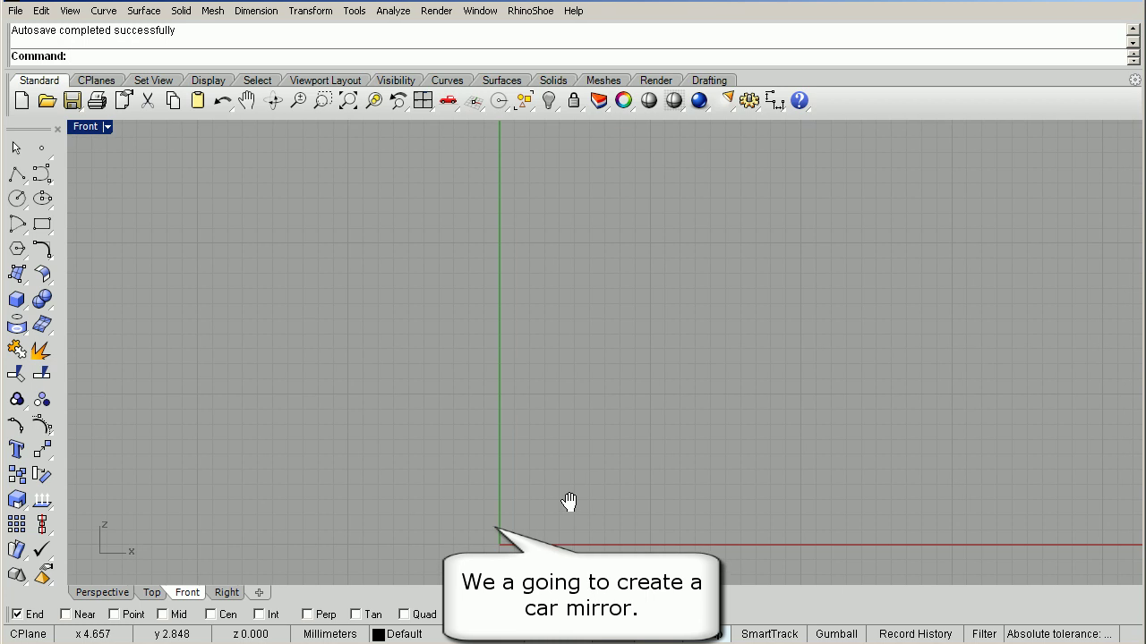
left_click(42, 173)
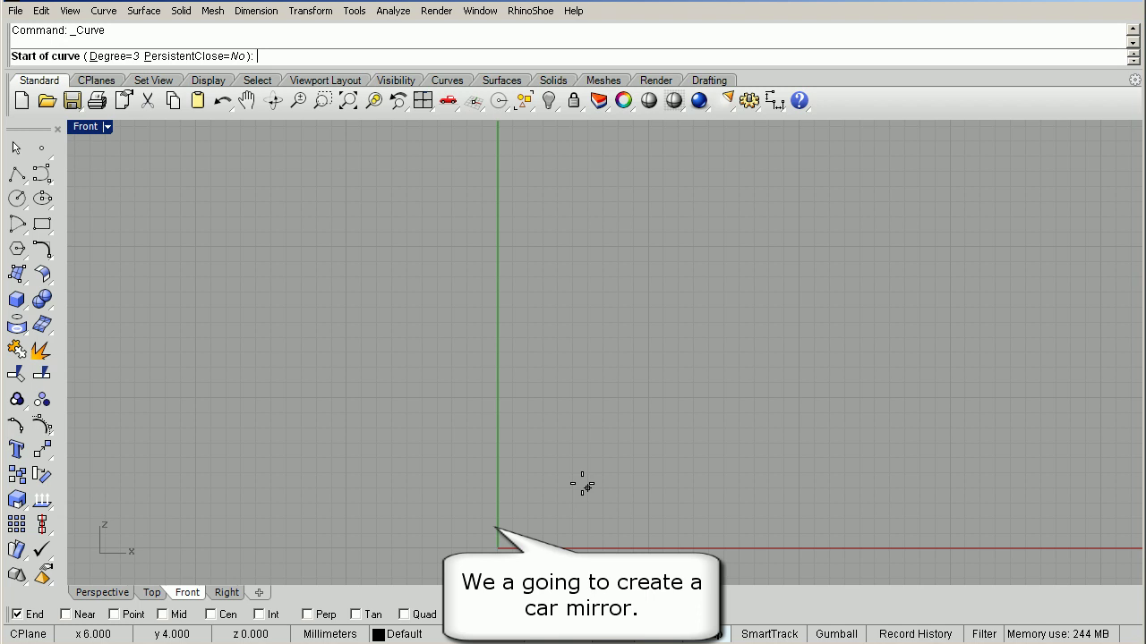
left_click(616, 548)
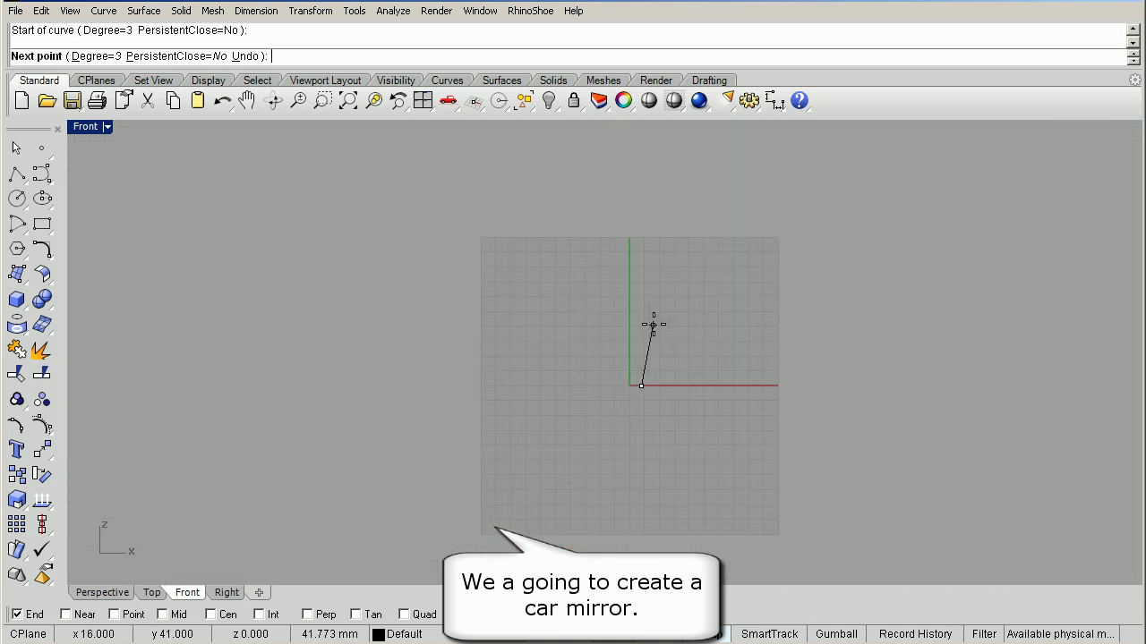
scroll(654, 324, "up", 1)
scroll(653, 324, "up", 1)
scroll(653, 325, "up", 1)
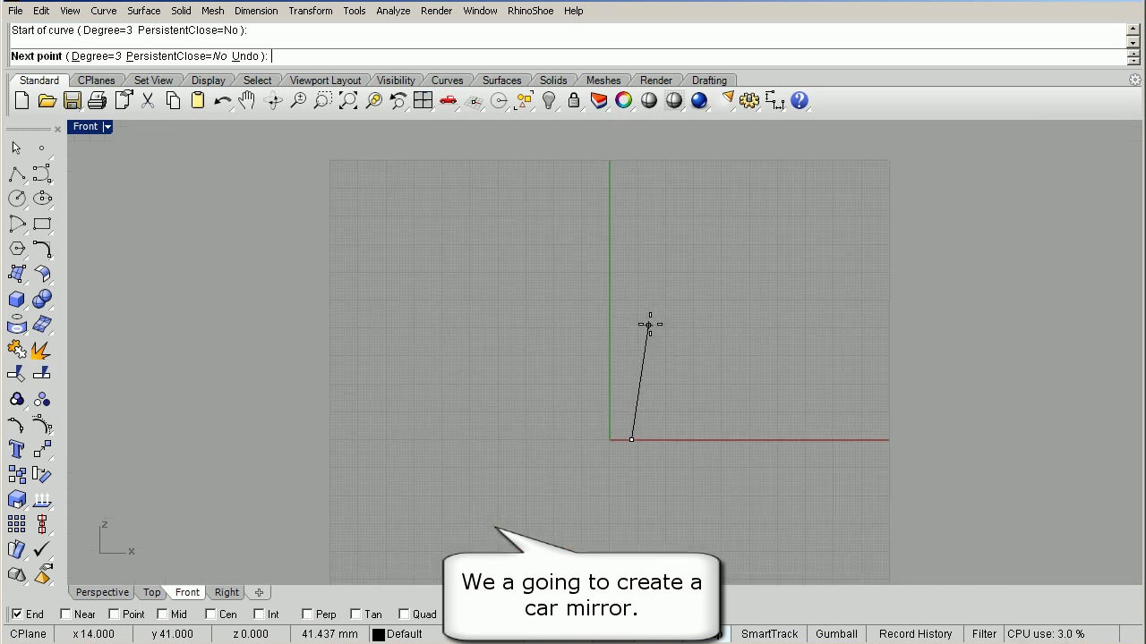
scroll(651, 324, "up", 2)
Finish the door profile curve rising upward and bending left at the top, then select it.
left_click(647, 317)
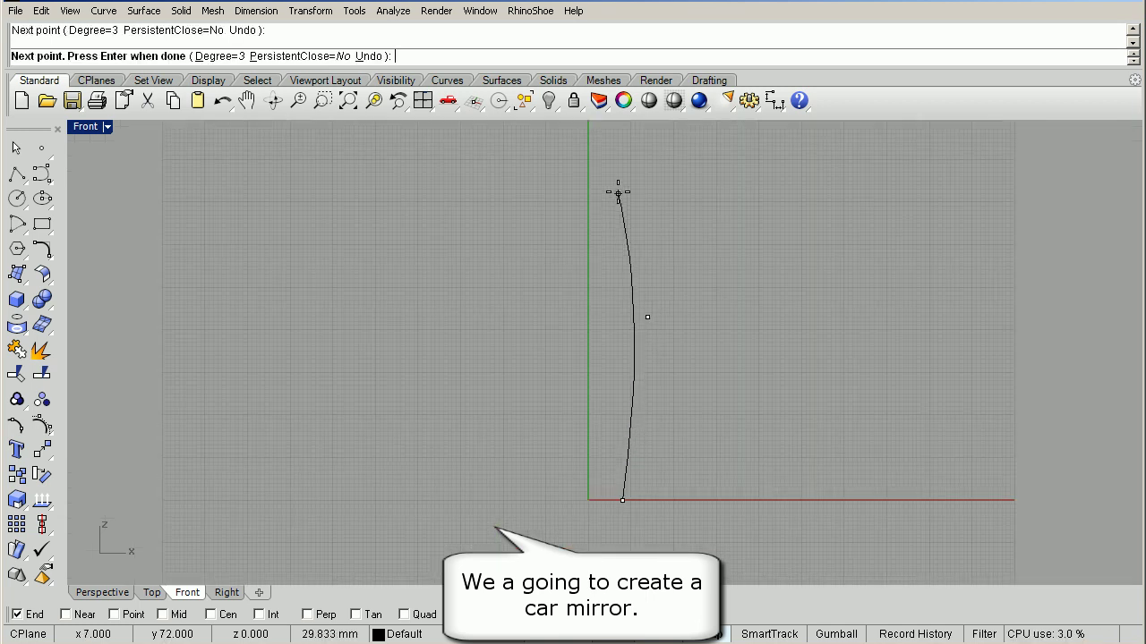
left_click(613, 190)
right_click_drag(604, 174, 520, 256)
left_click(505, 217)
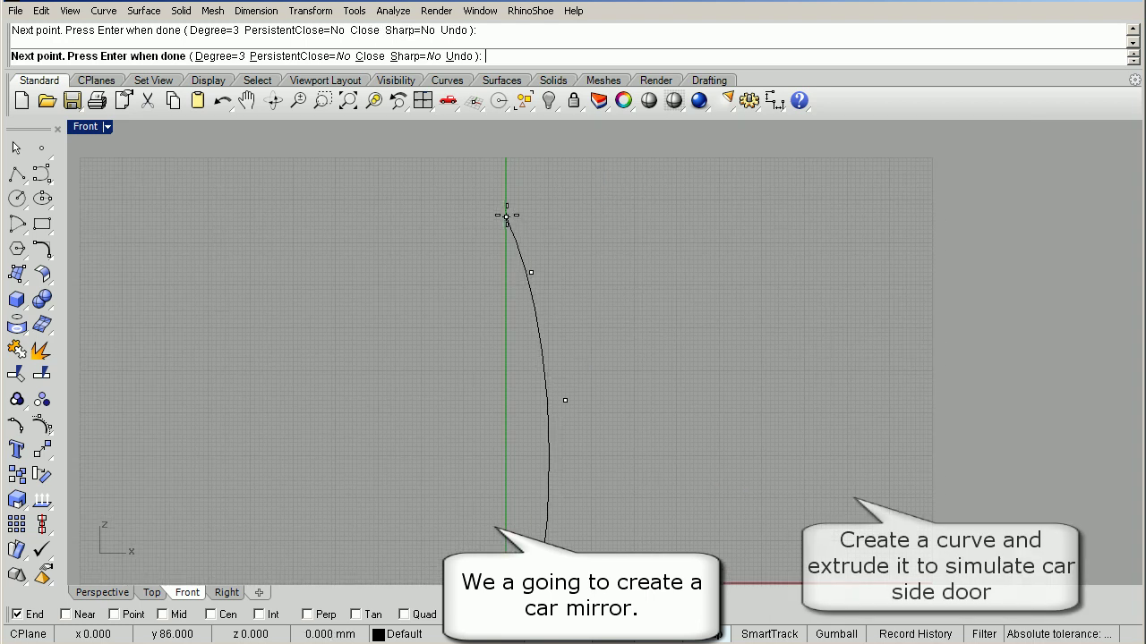
left_click(453, 188)
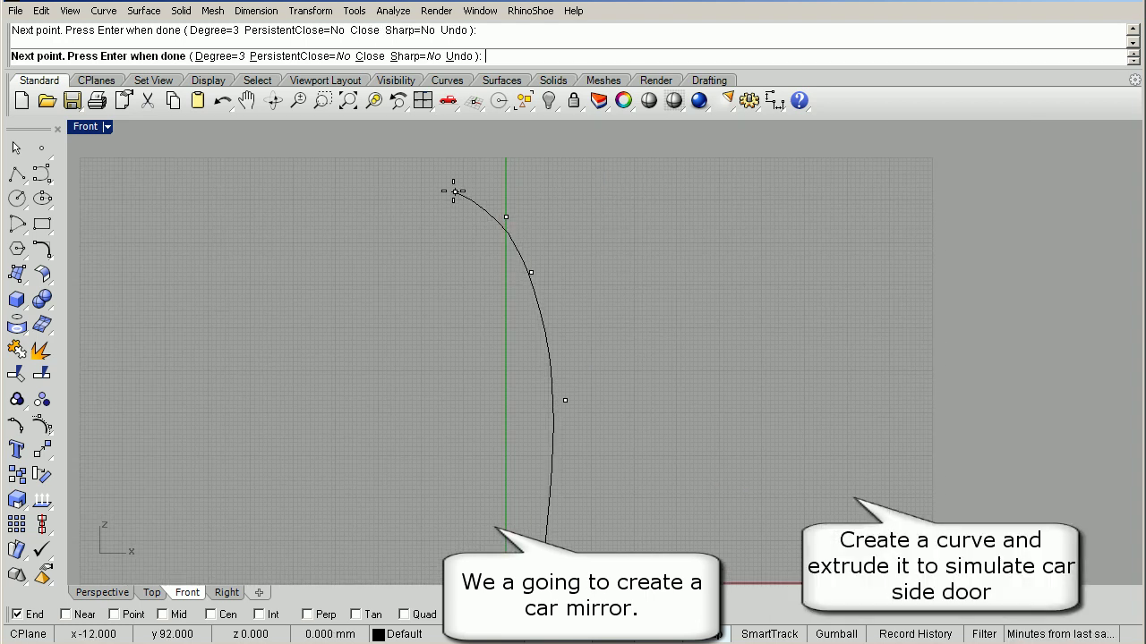
key("Return")
left_click(531, 250)
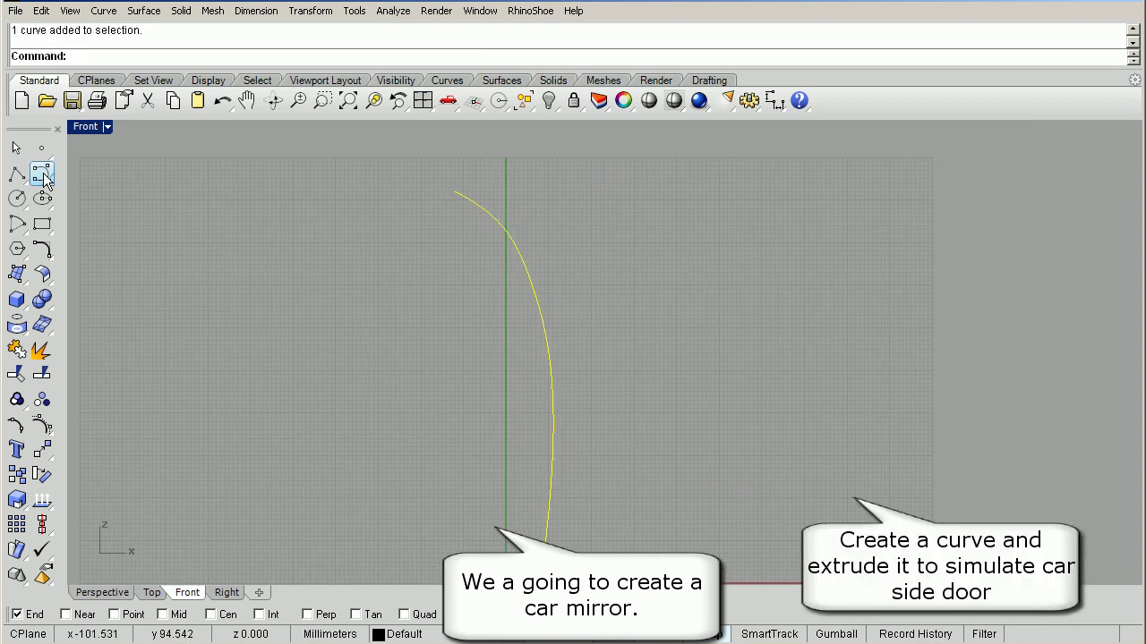
Extrude the door profile straight into a door surface, with four views restored.
left_click(18, 280)
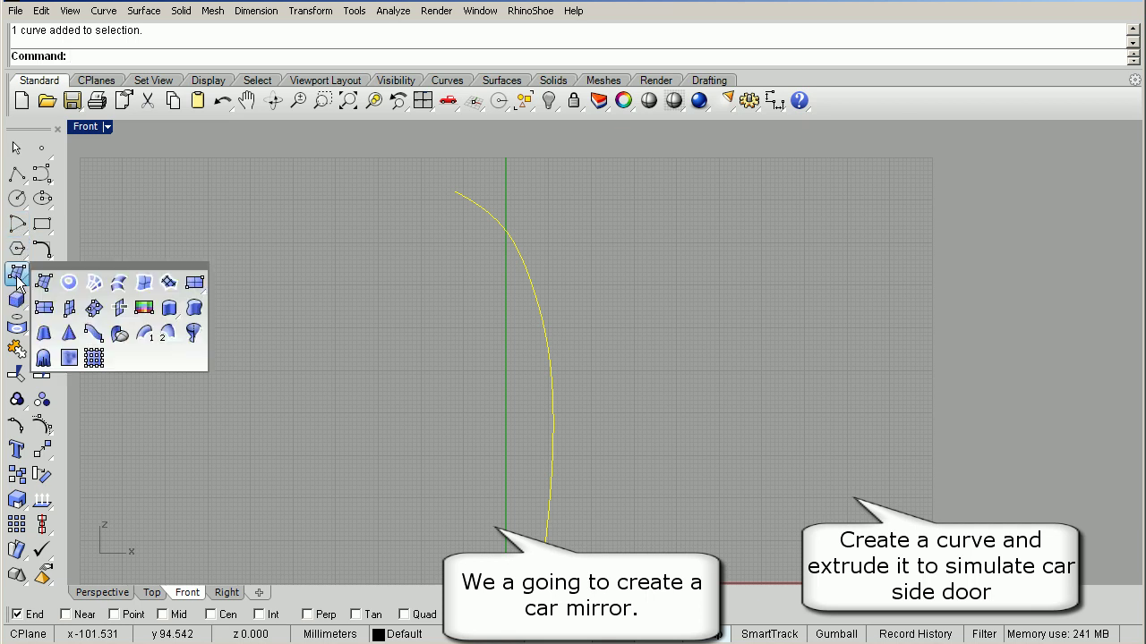
left_click(169, 311)
double_click(88, 128)
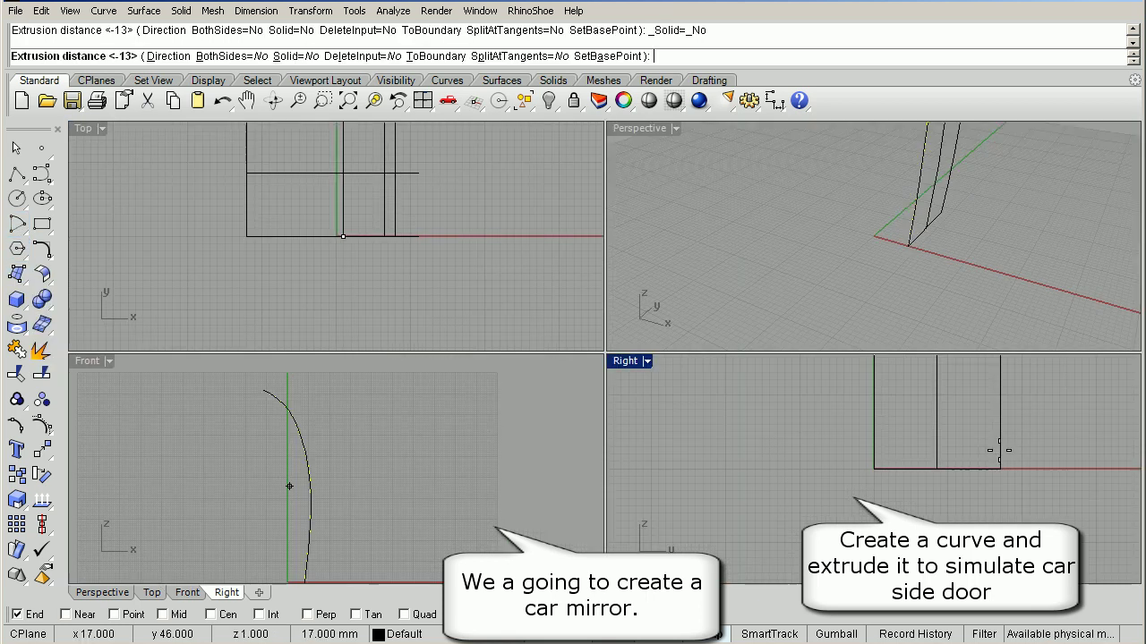
scroll(985, 195, "down", 5)
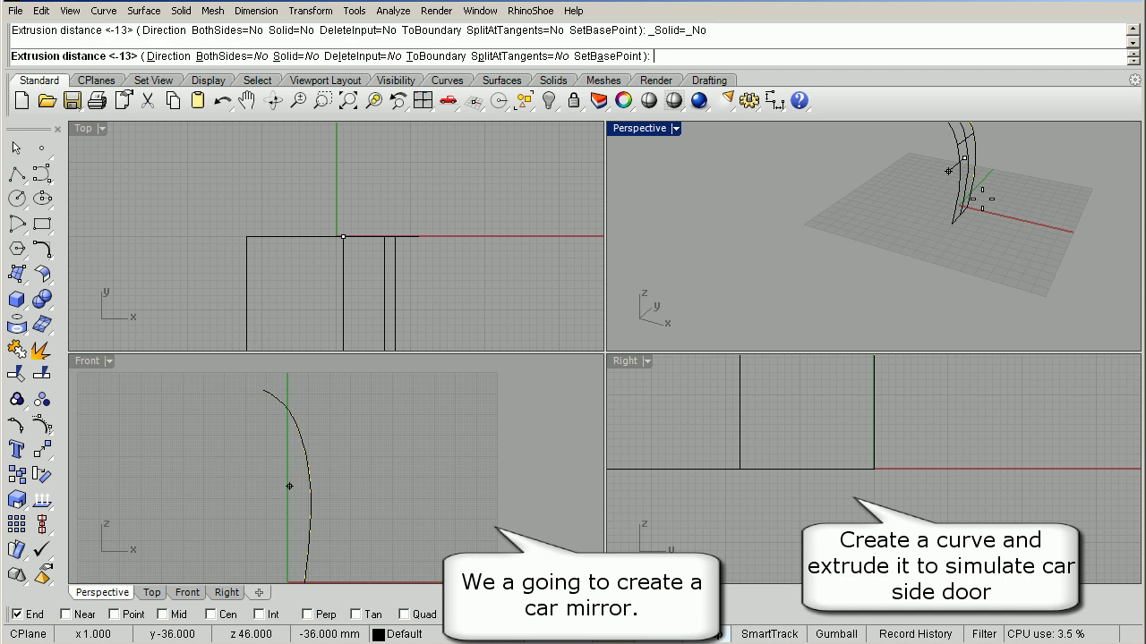
right_click_drag(982, 199, 881, 238)
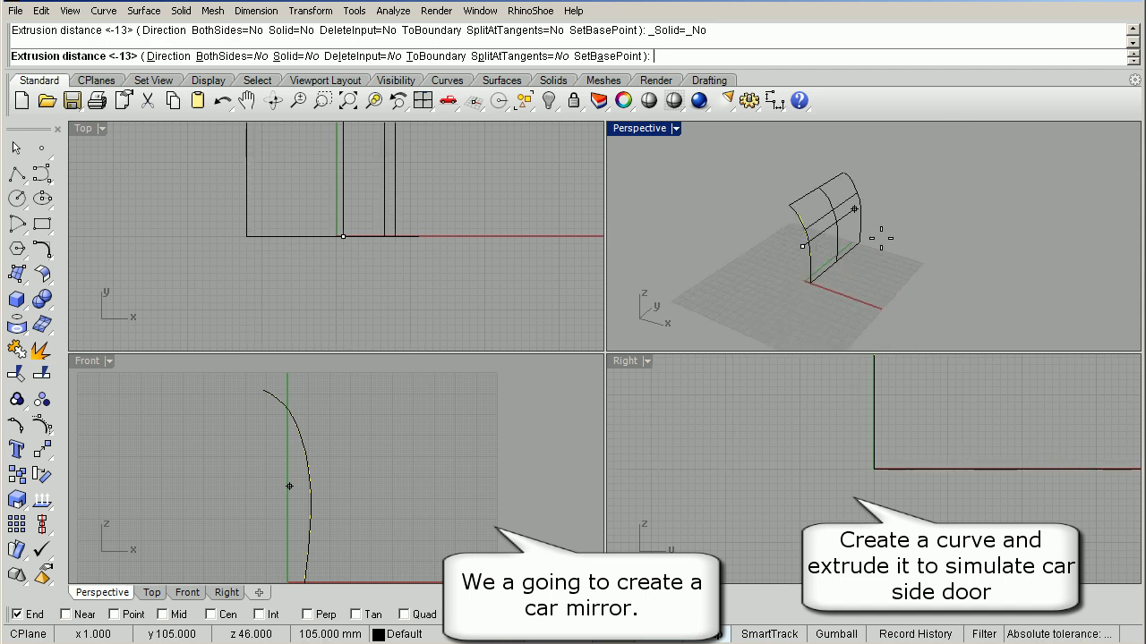
key("Escape")
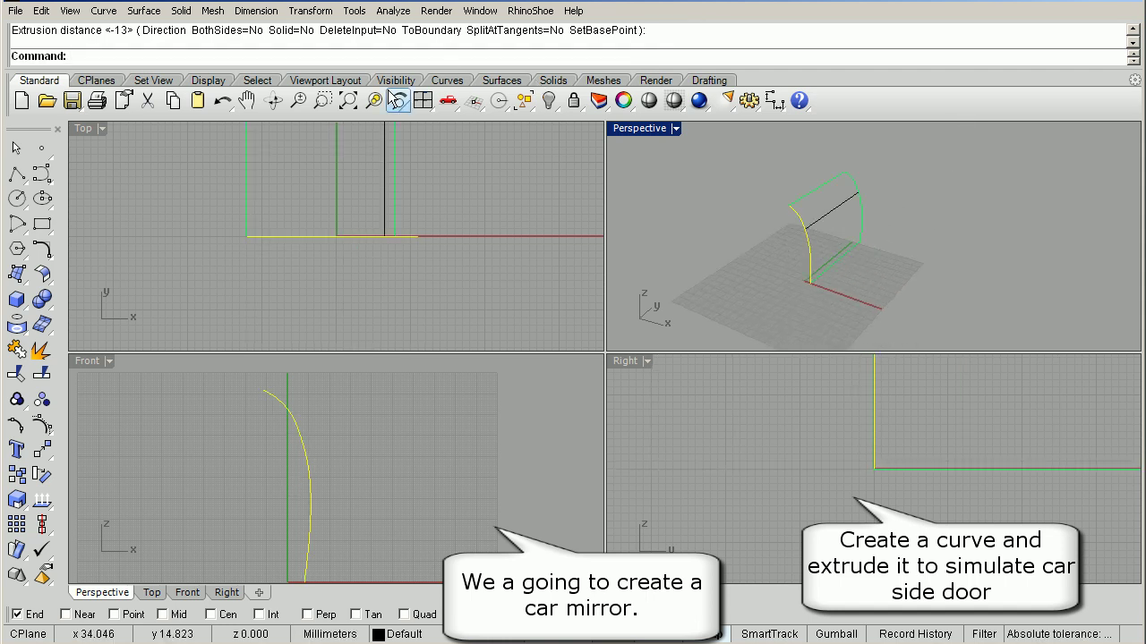
Zoom all views to the door, show Perspective as Rendered, and enlarge the Front view.
right_click(349, 99)
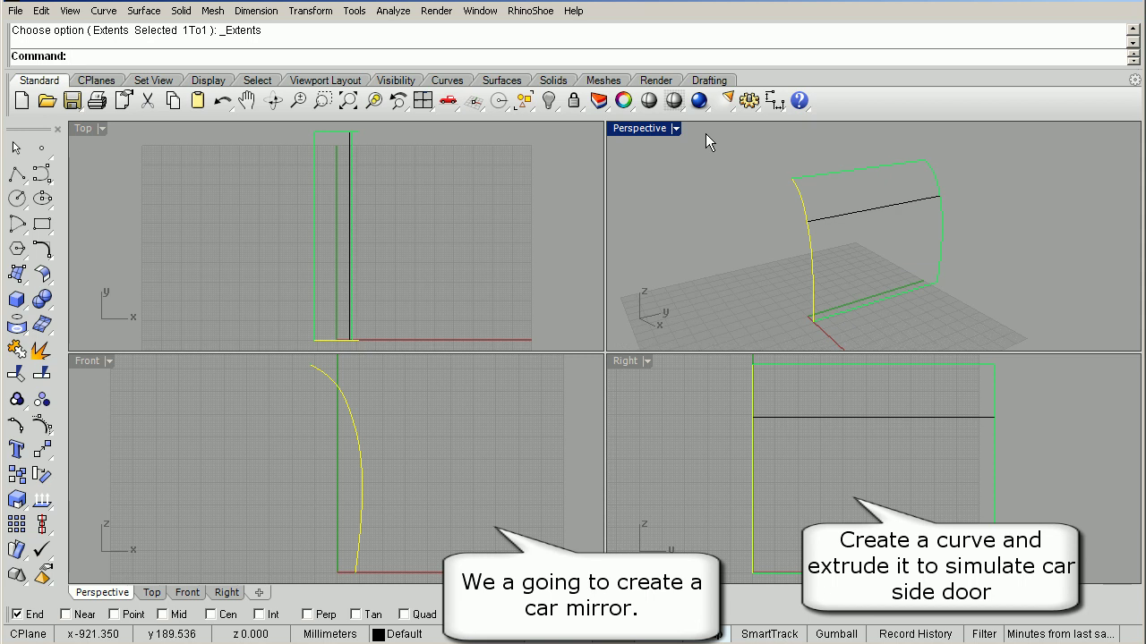
left_click(674, 101)
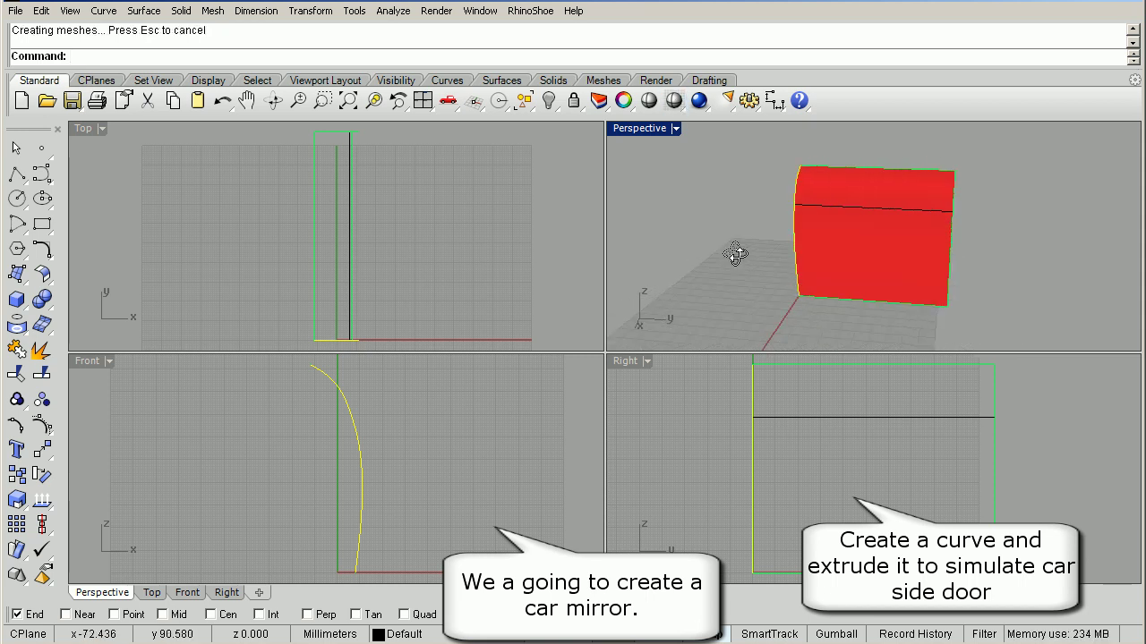
left_click(883, 260)
left_click(690, 229)
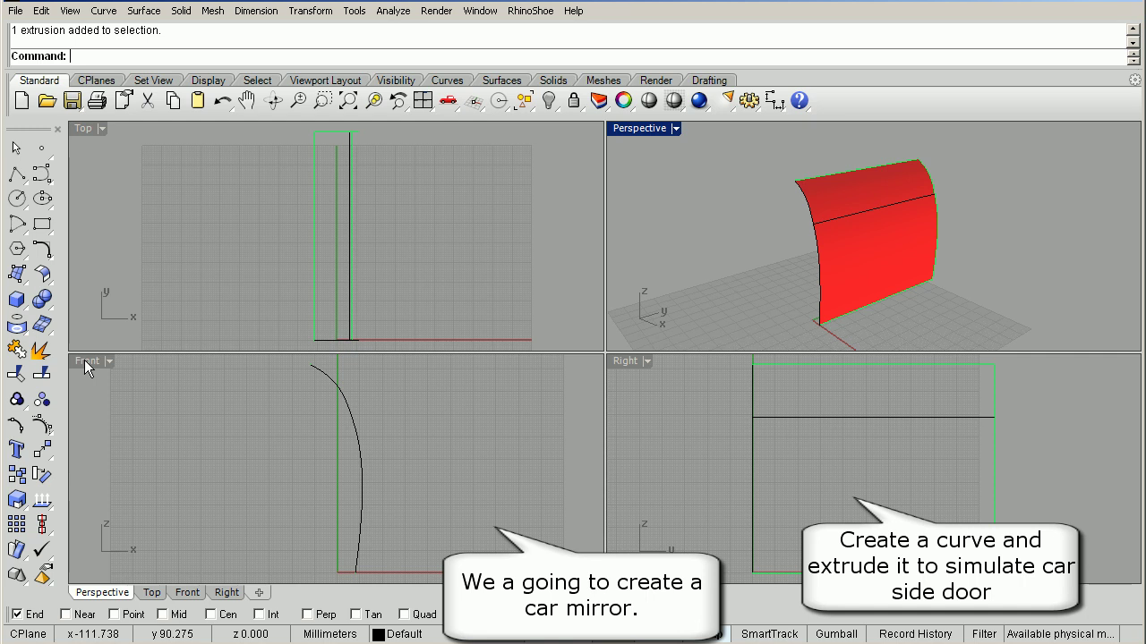
left_click_drag(113, 353, 158, 191)
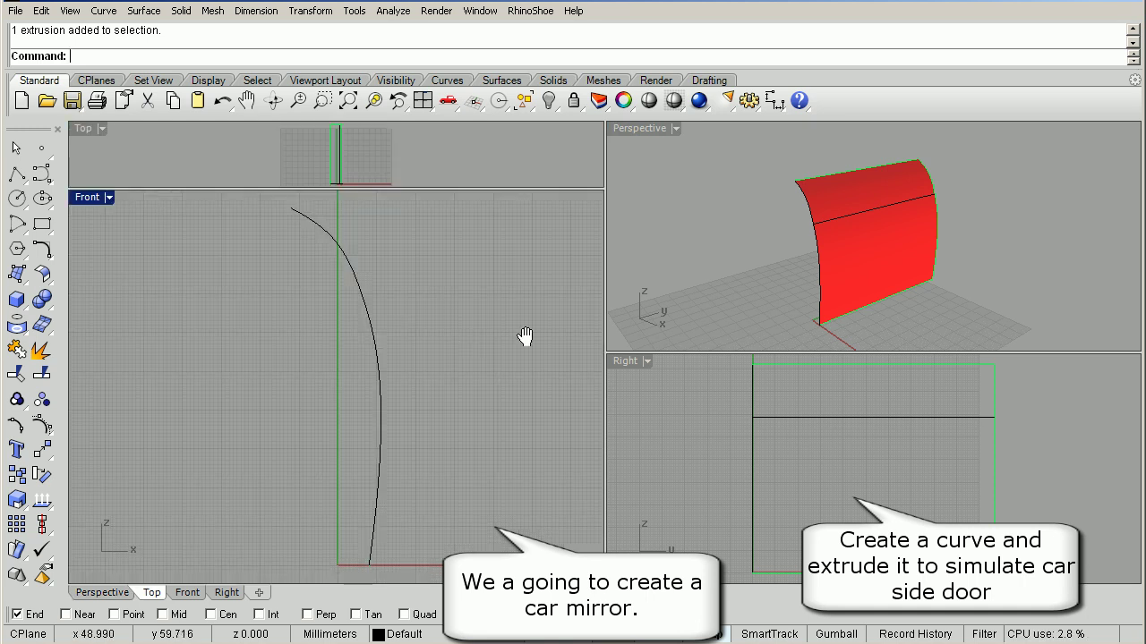
right_click_drag(264, 326, 266, 413)
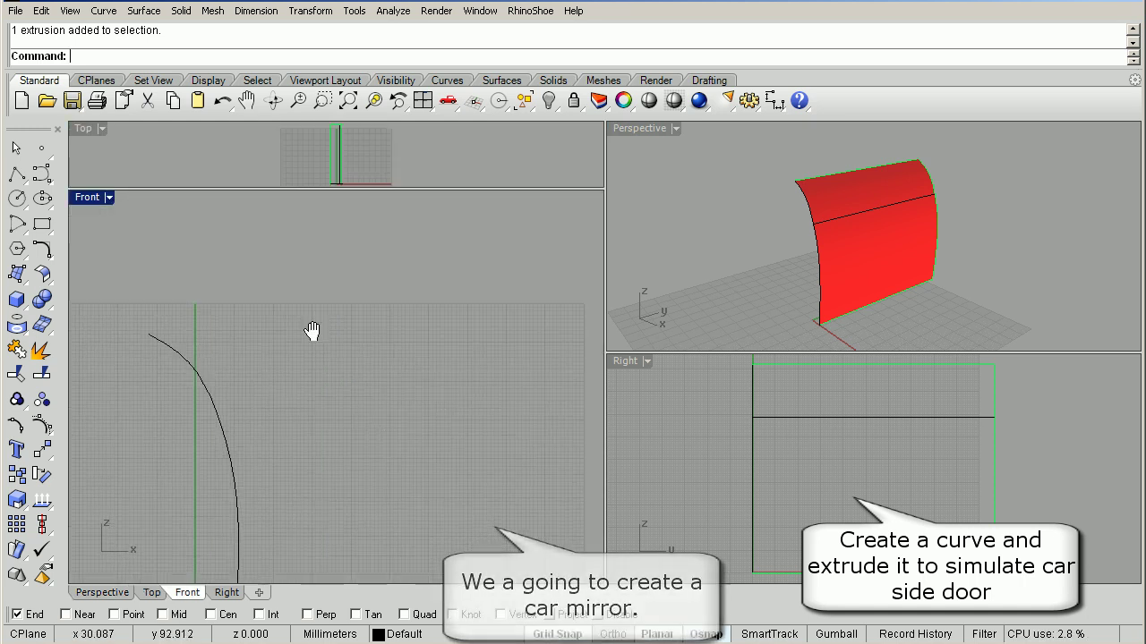
Draw the mirror outline's bottom edge and rounded right side in the Front view.
left_click(41, 173)
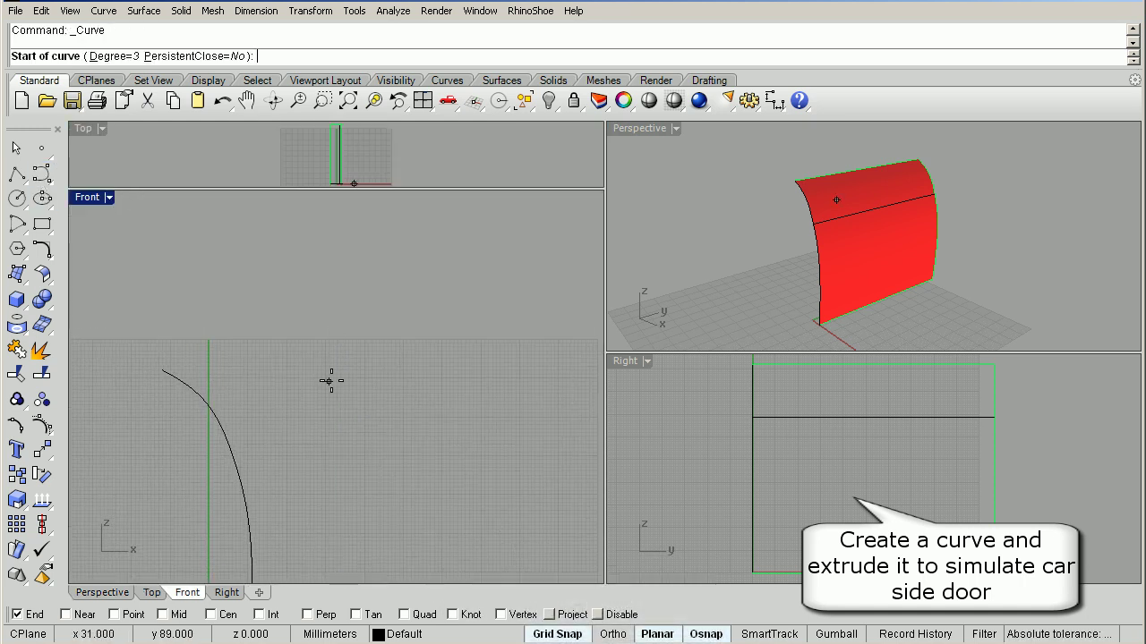
scroll(279, 394, "up", 3)
left_click(279, 411)
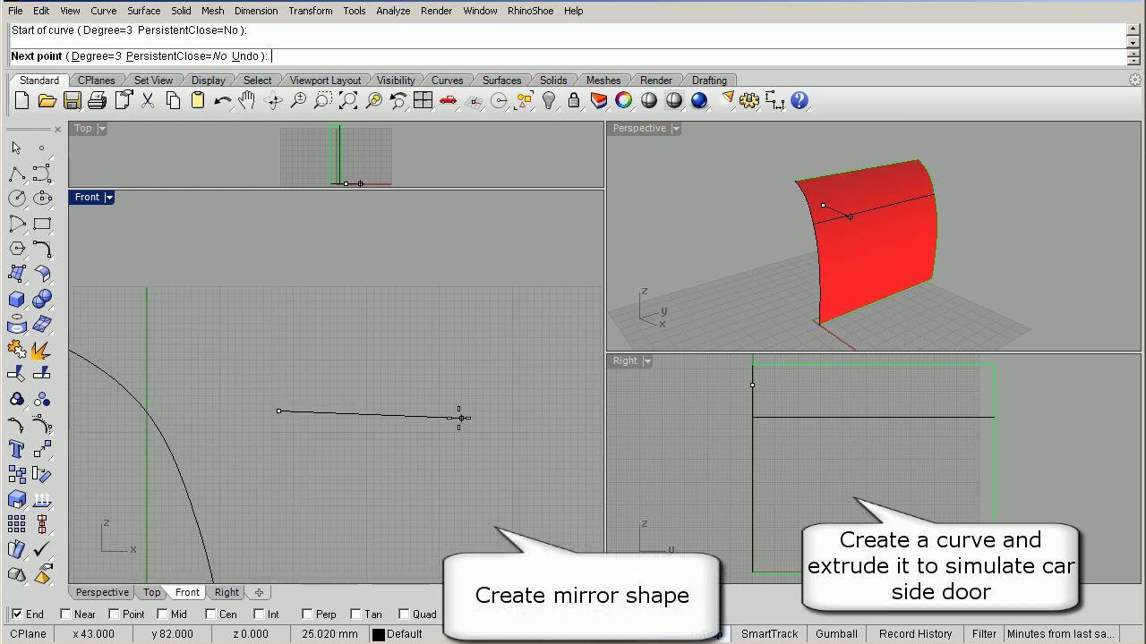
left_click(460, 418)
left_click(490, 403)
left_click(498, 366)
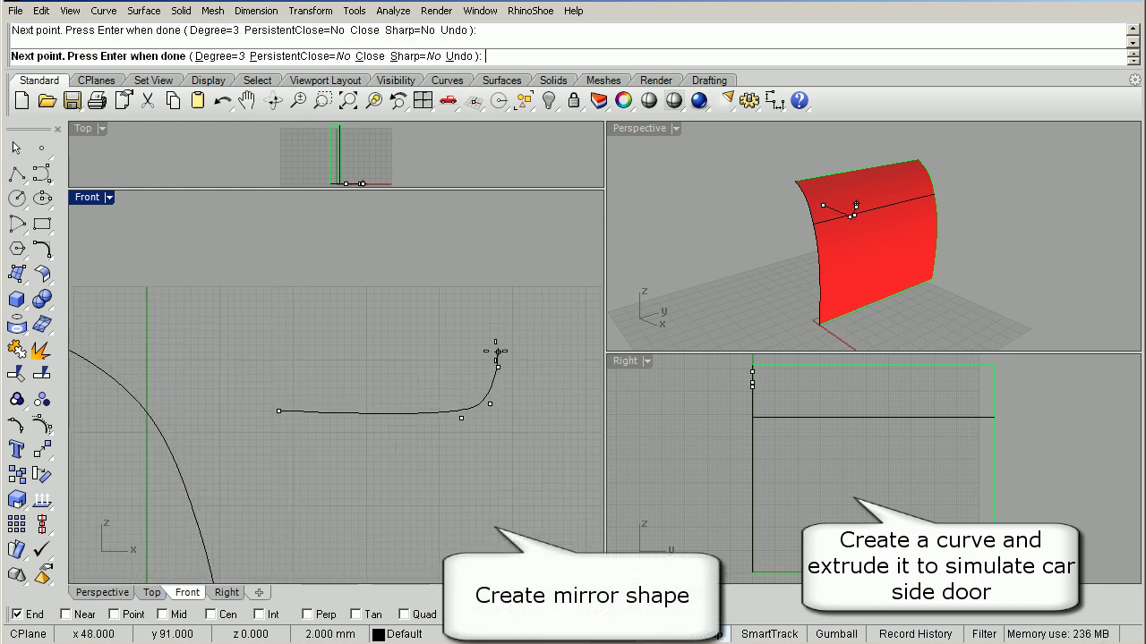
left_click(483, 338)
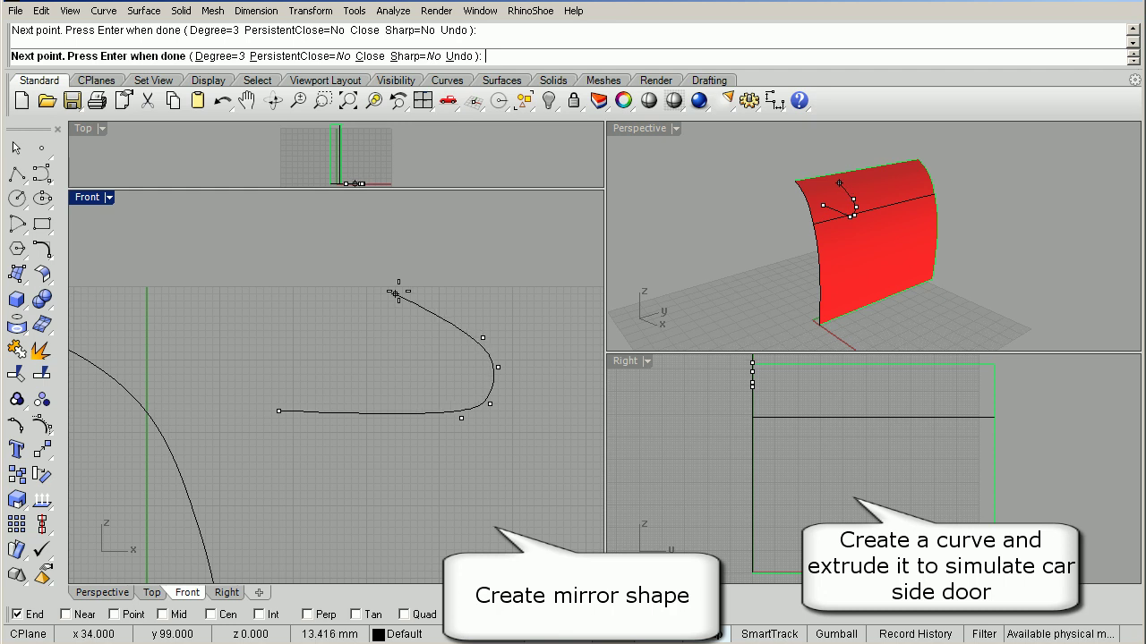
Complete the outline's top and left side, close it on the start point, and show its control points.
left_click(417, 286)
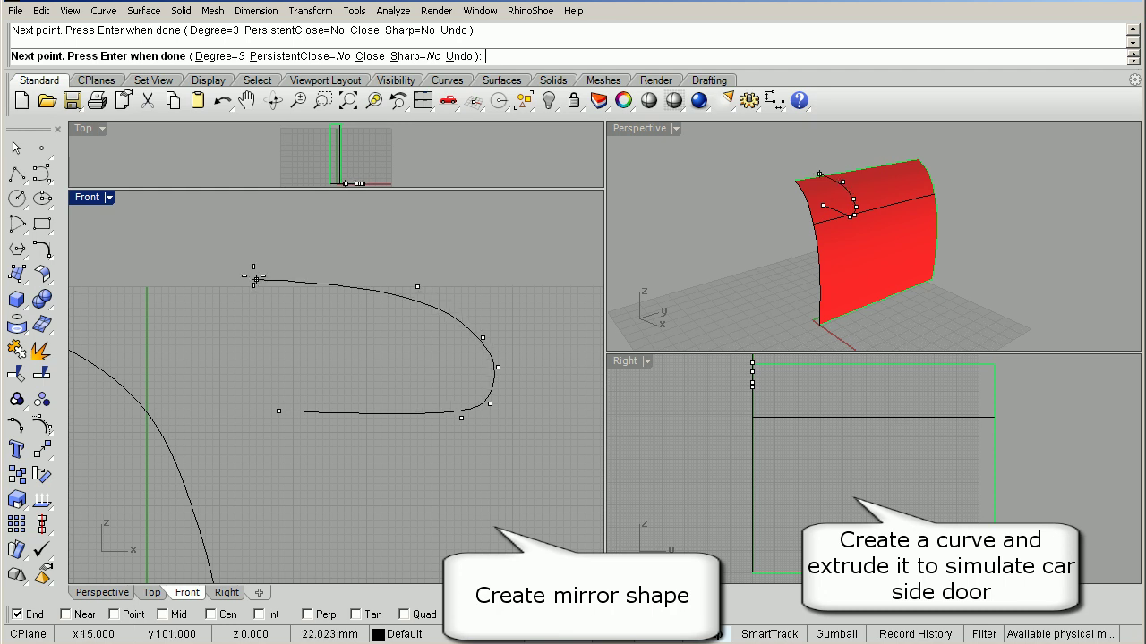
left_click(249, 273)
left_click(212, 307)
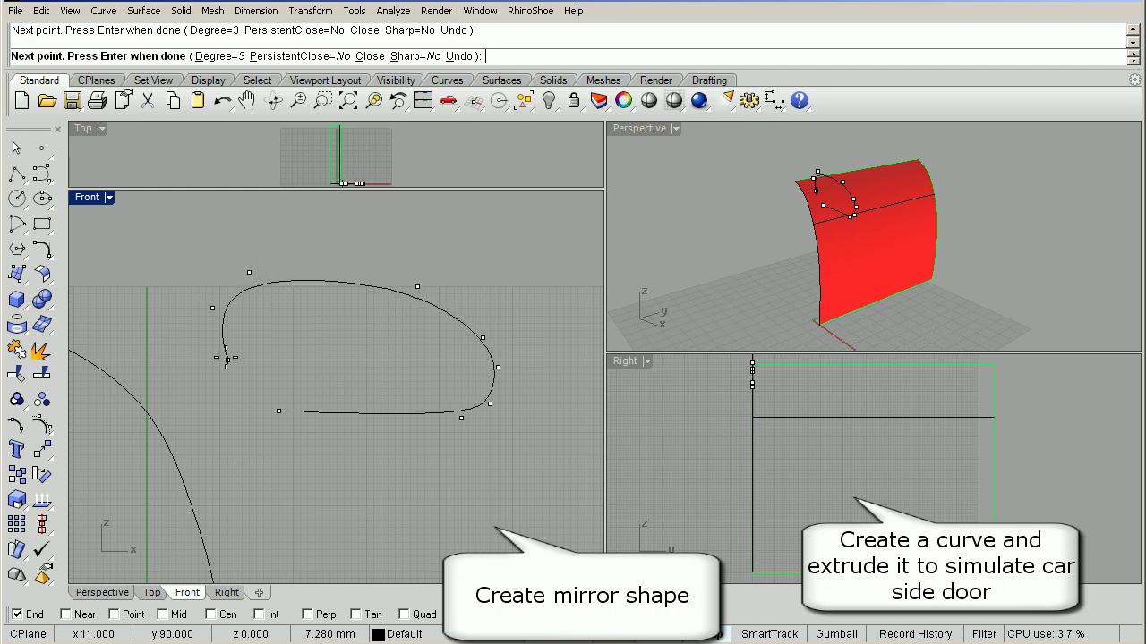
left_click(228, 389)
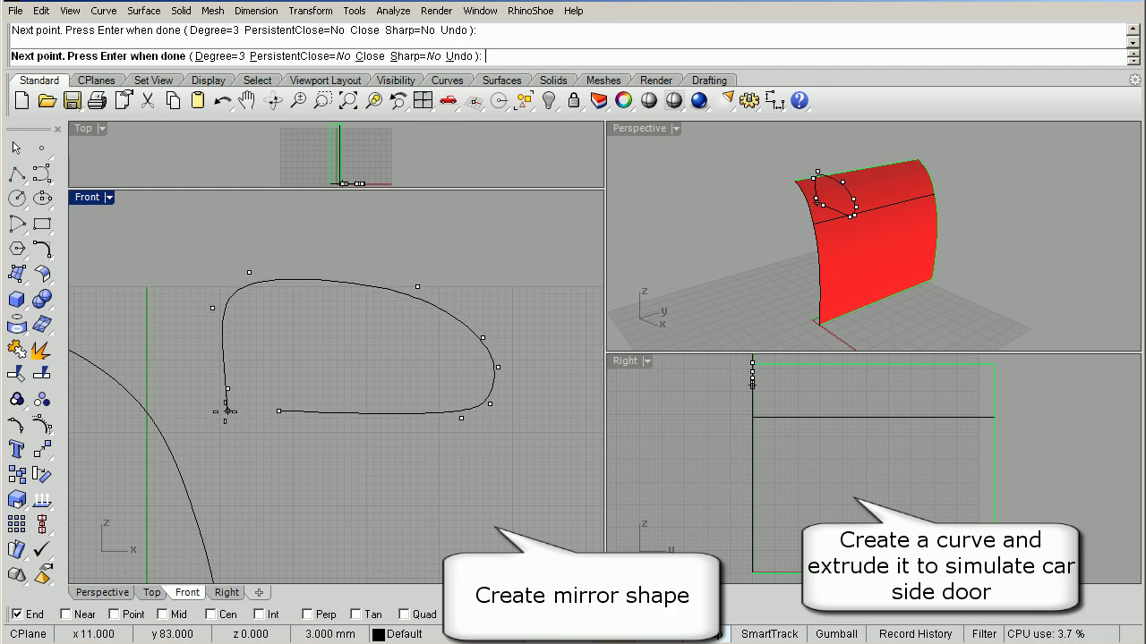
left_click(274, 417)
left_click(345, 412)
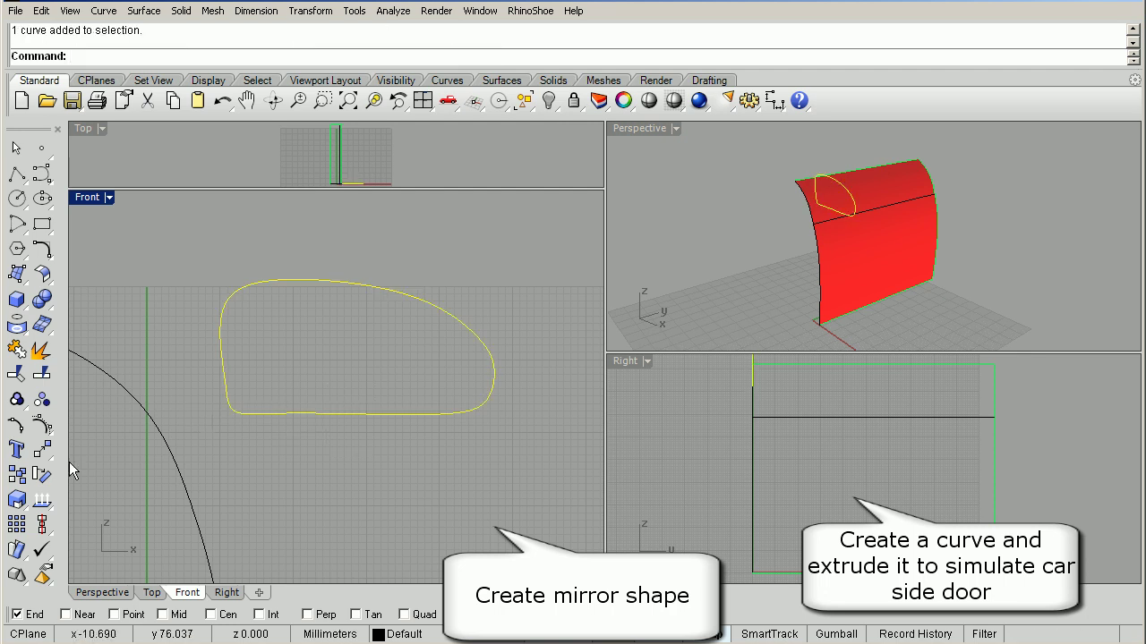
left_click(41, 400)
Delete the mirror outline's bottom control point and pull the lower-right points leftward.
left_click_drag(231, 391, 212, 359)
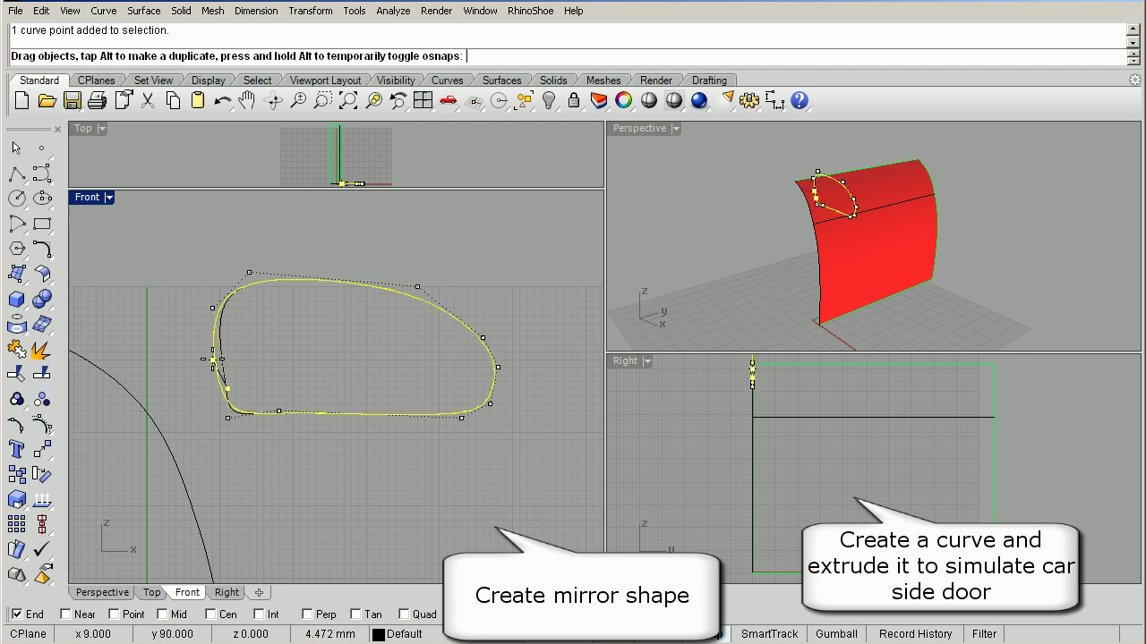
left_click(280, 412)
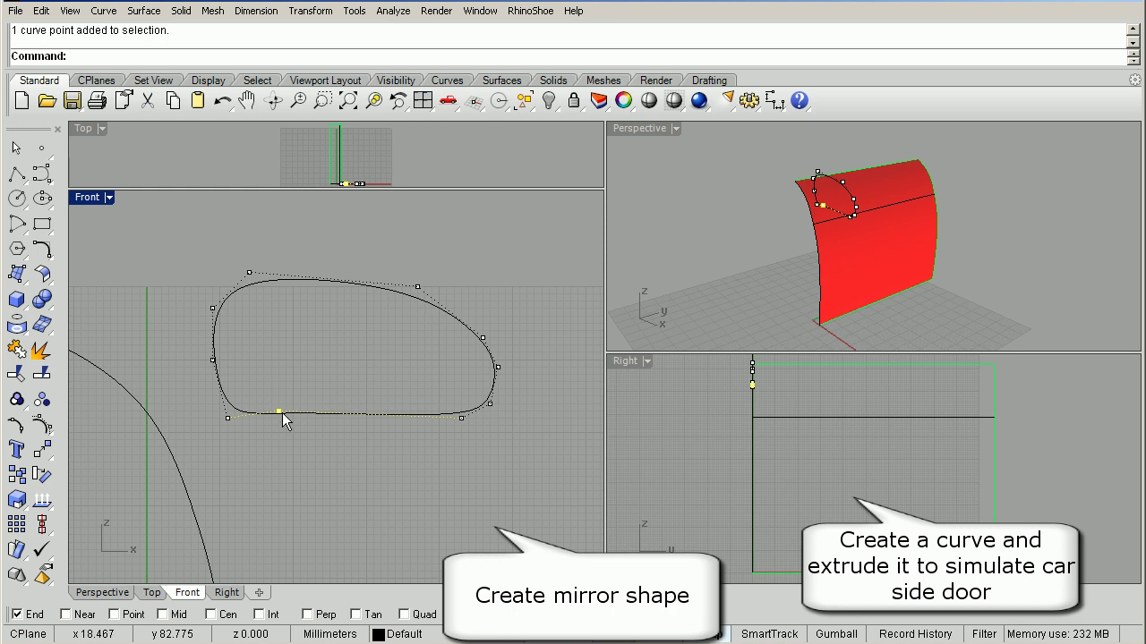
key("Delete")
left_click_drag(460, 417, 395, 414)
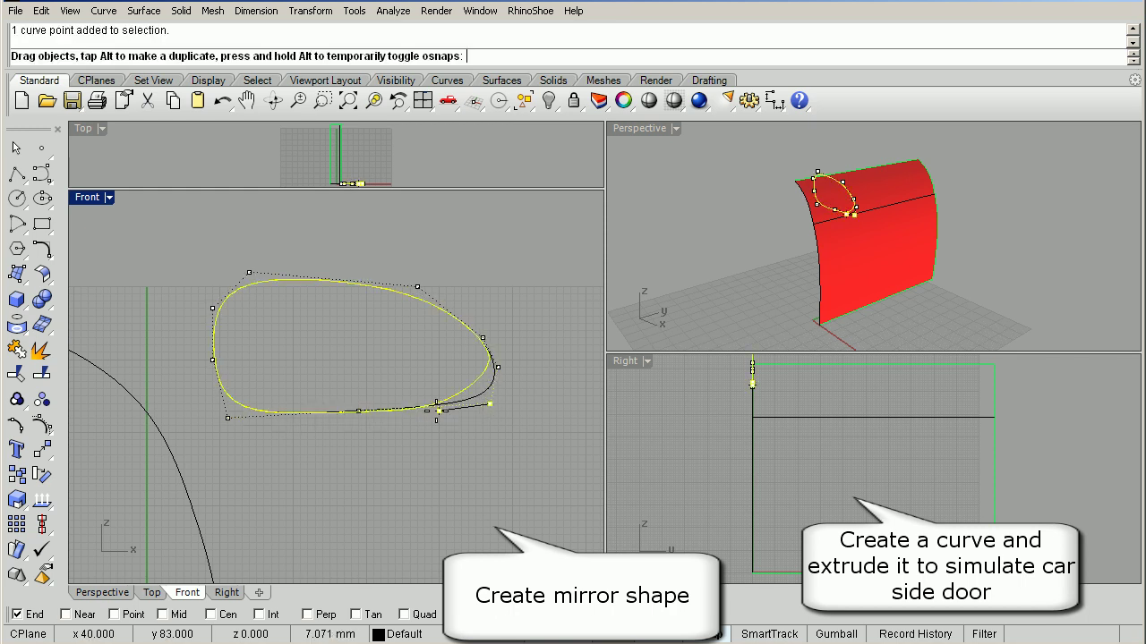
left_click_drag(487, 407, 430, 413)
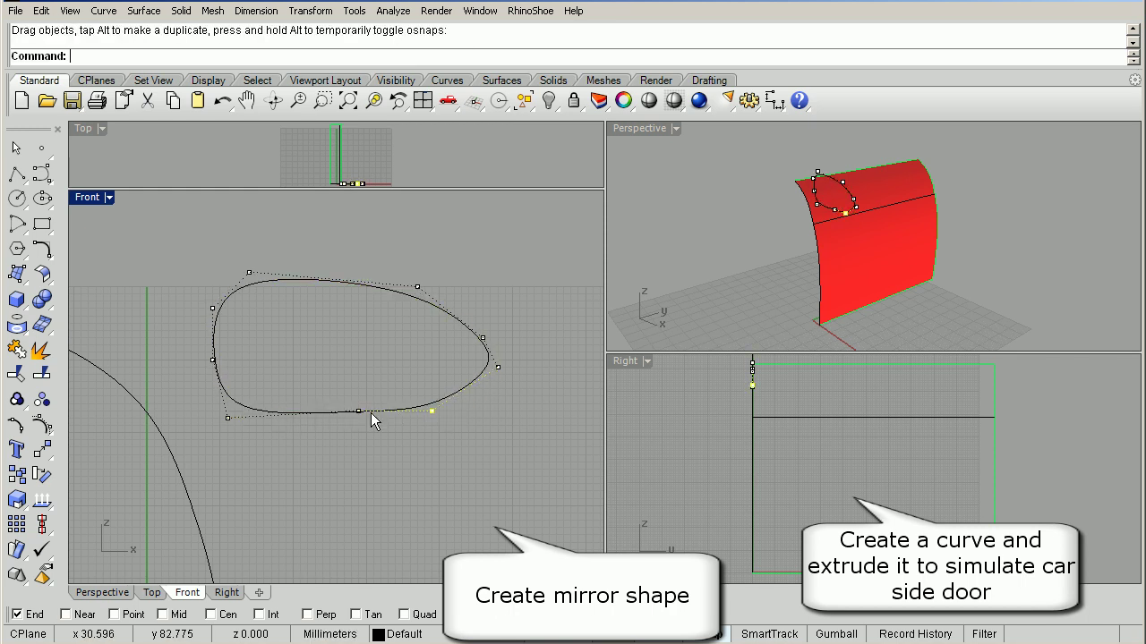
left_click(497, 367)
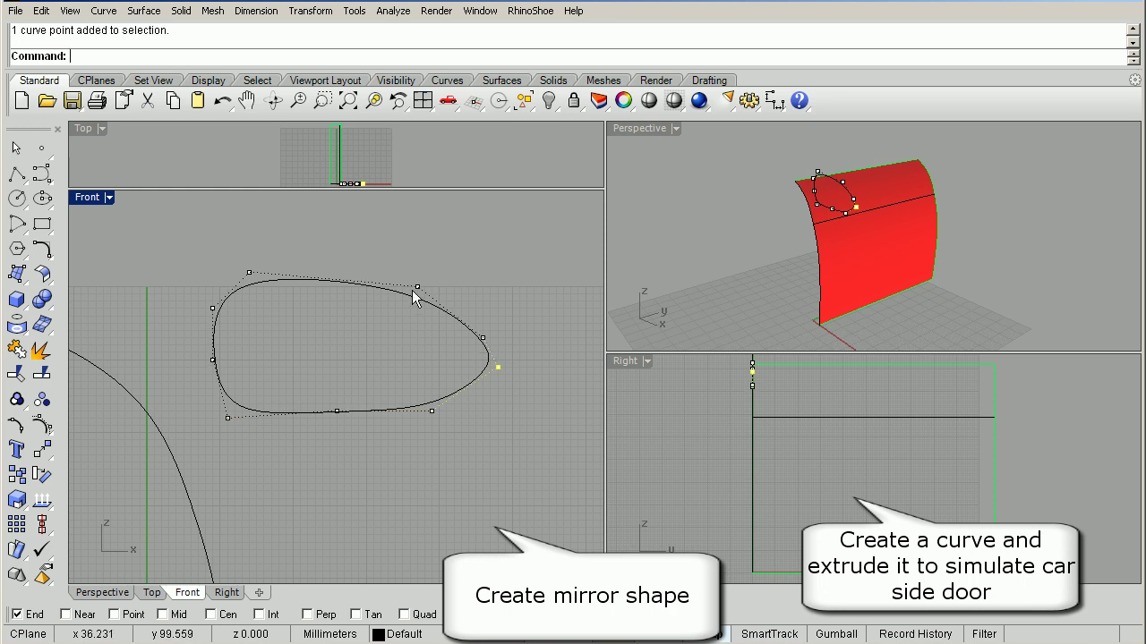
Adjust the top, left and right control points into a smooth teardrop, then hide the points.
left_click_drag(417, 288, 410, 295)
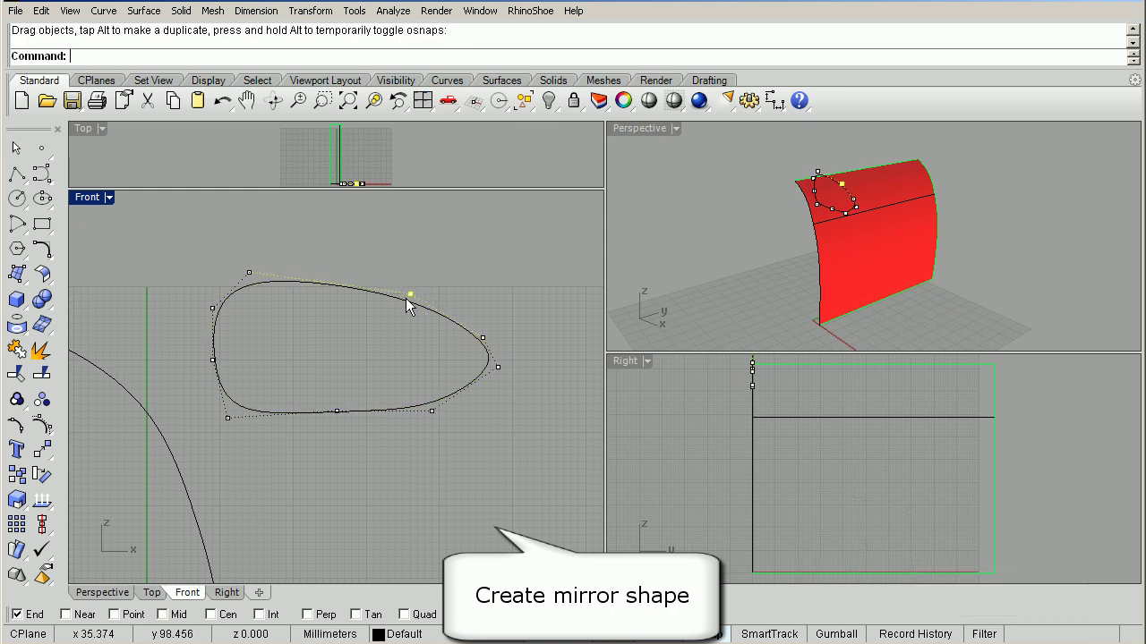
left_click_drag(212, 308, 206, 287)
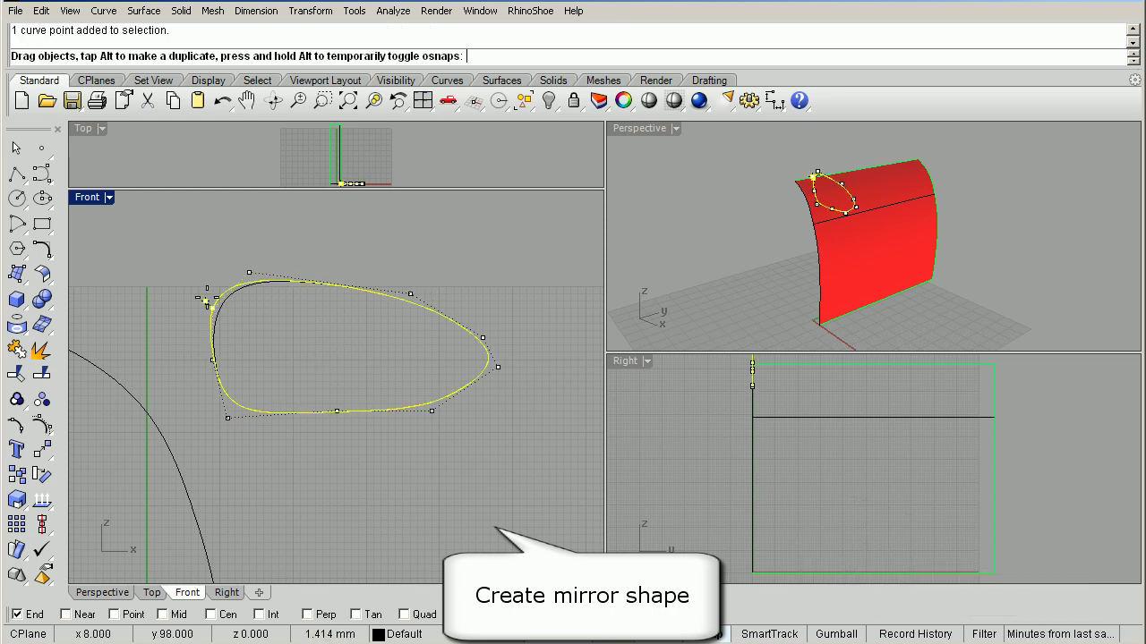
left_click_drag(227, 418, 219, 418)
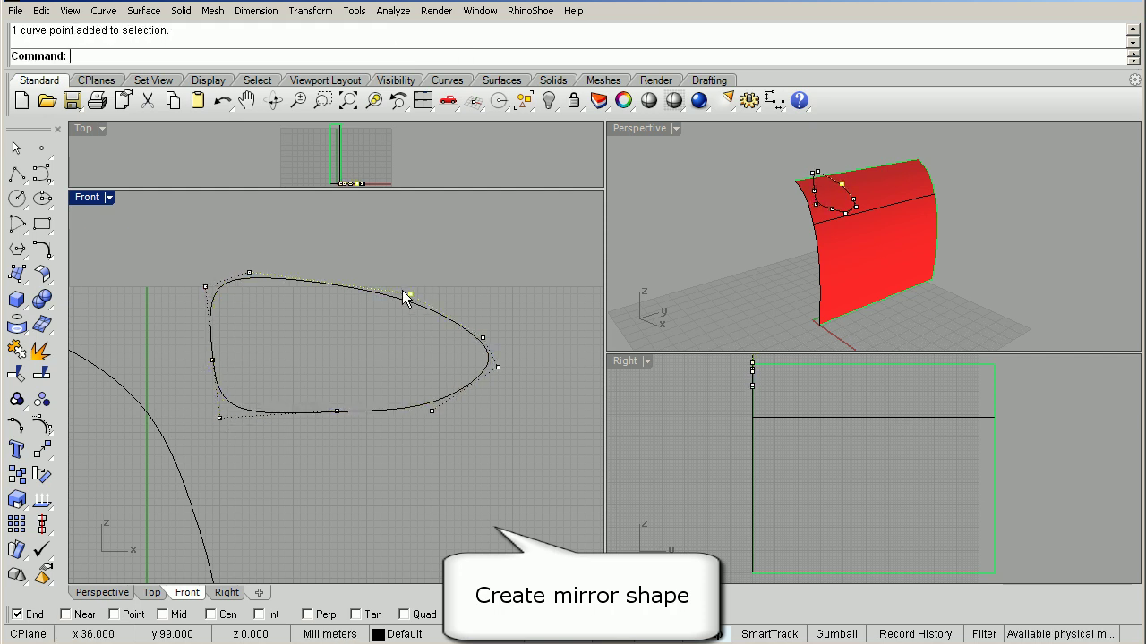
left_click_drag(410, 293, 381, 280)
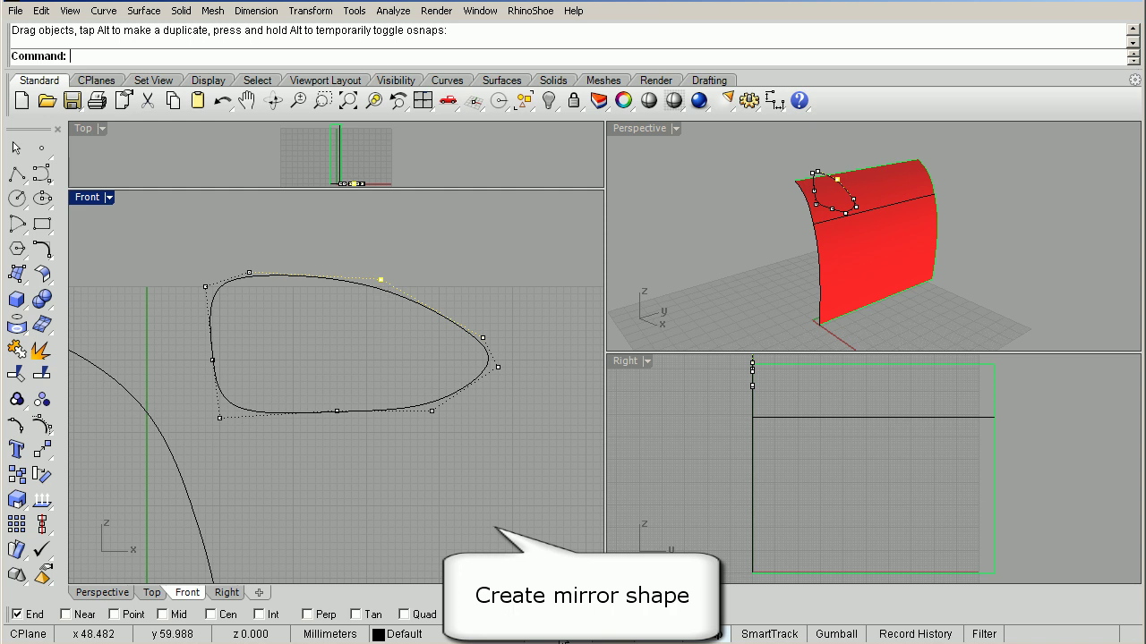
left_click_drag(480, 341, 465, 321)
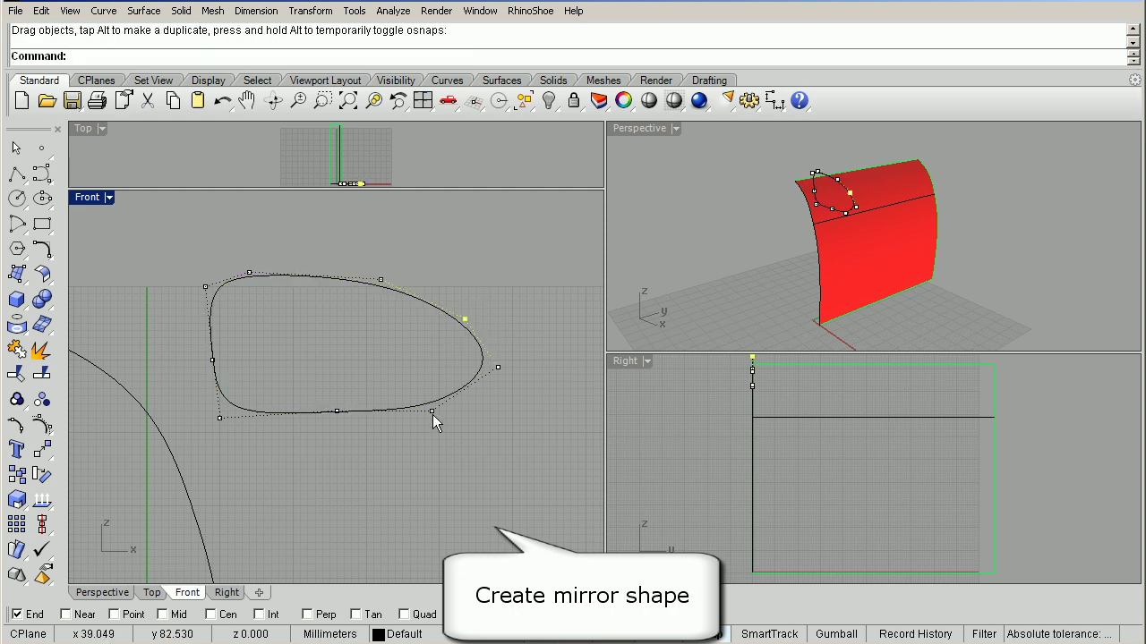
left_click_drag(431, 411, 463, 402)
left_click(317, 465)
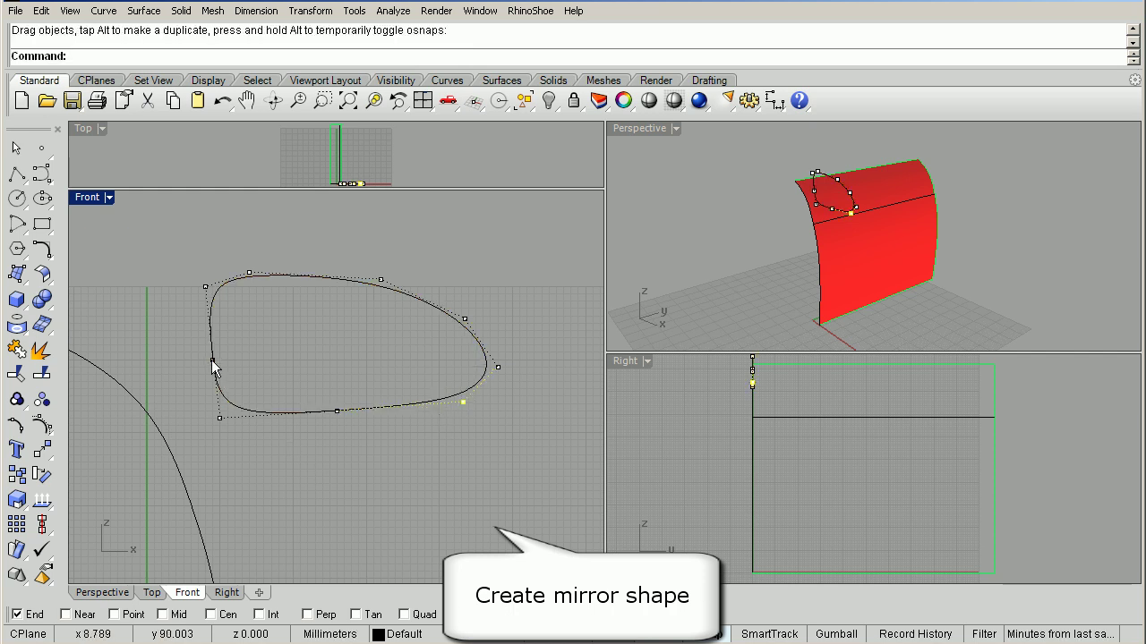
key("Escape")
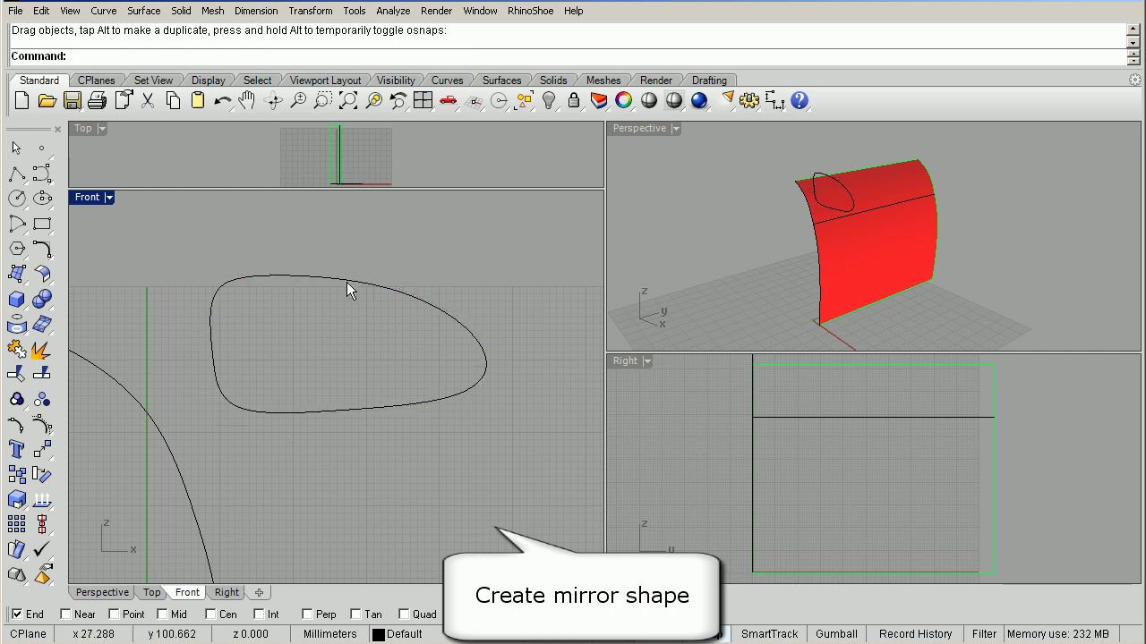
Select and delete the door's original profile curve, leaving the extruded surface.
left_click(347, 278)
right_click_drag(832, 405, 799, 463)
right_click_drag(837, 281, 808, 196)
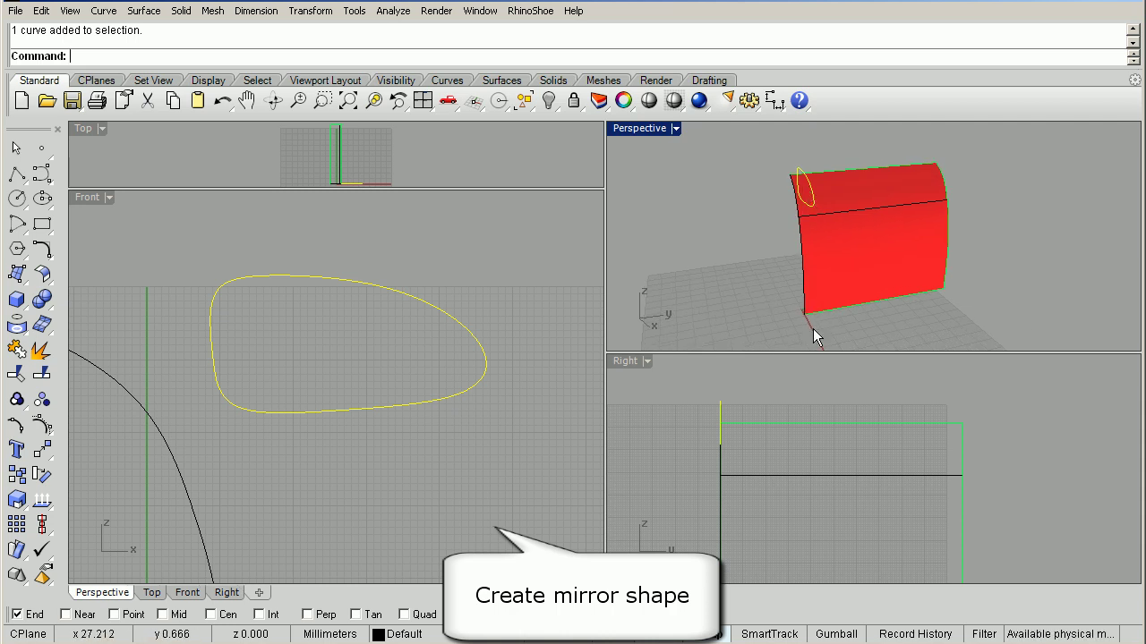
right_click_drag(860, 266, 762, 260)
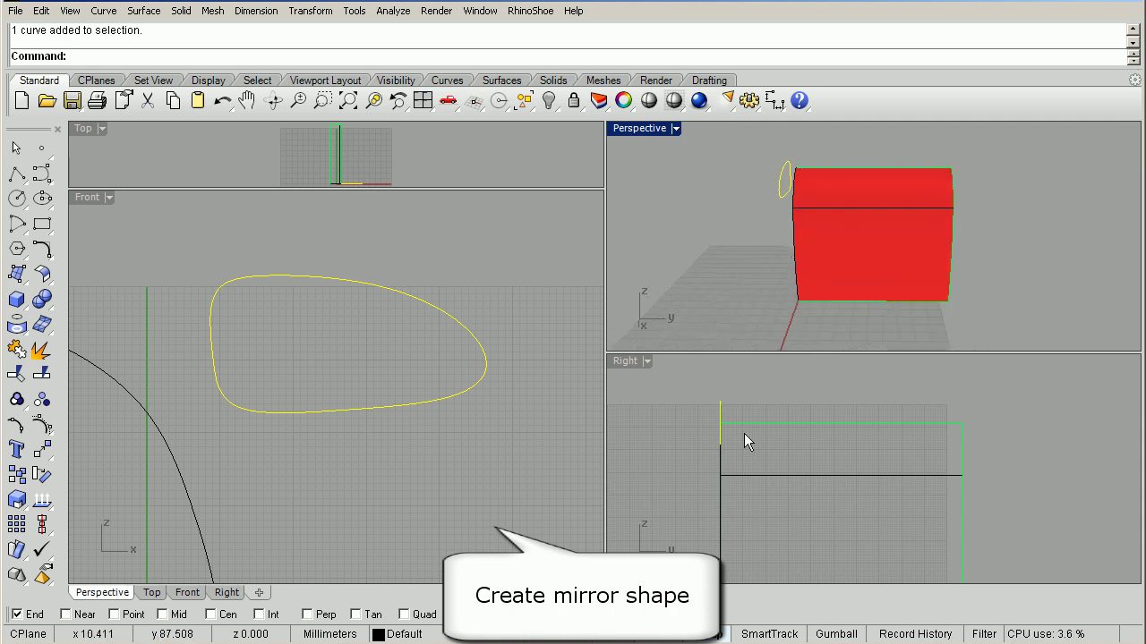
right_click_drag(744, 435, 743, 453)
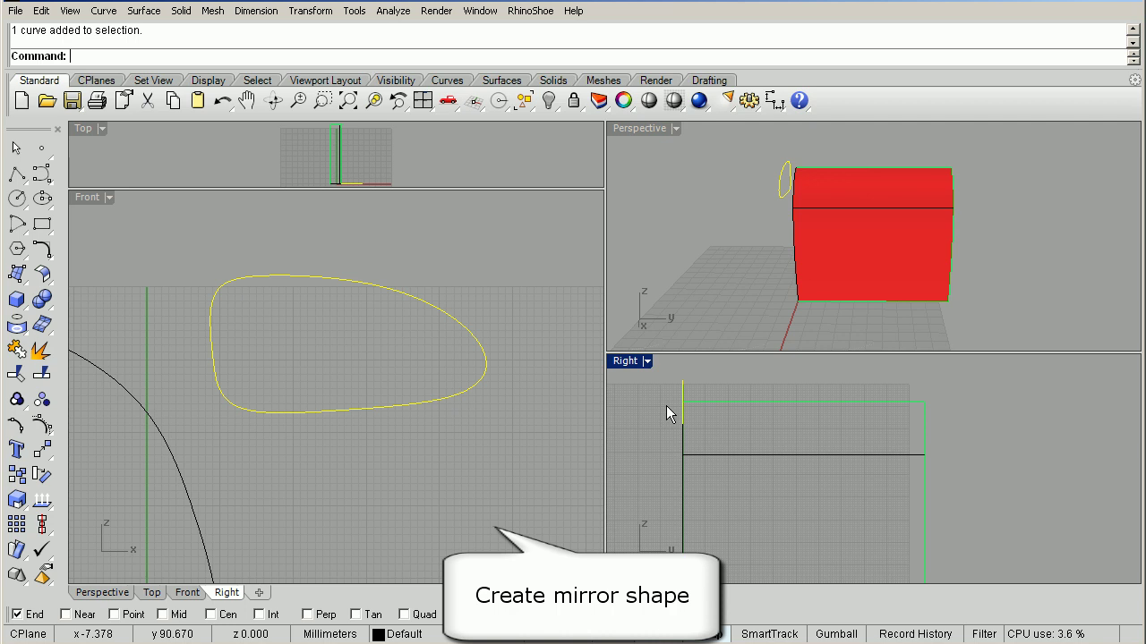
left_click(792, 238)
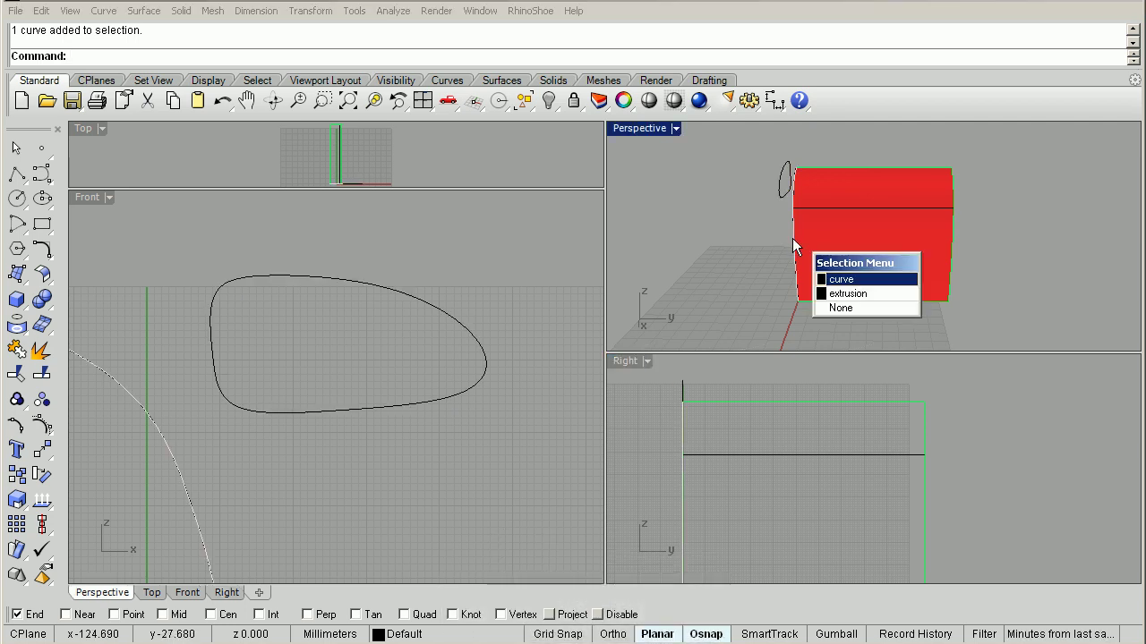
left_click(836, 278)
key("Delete")
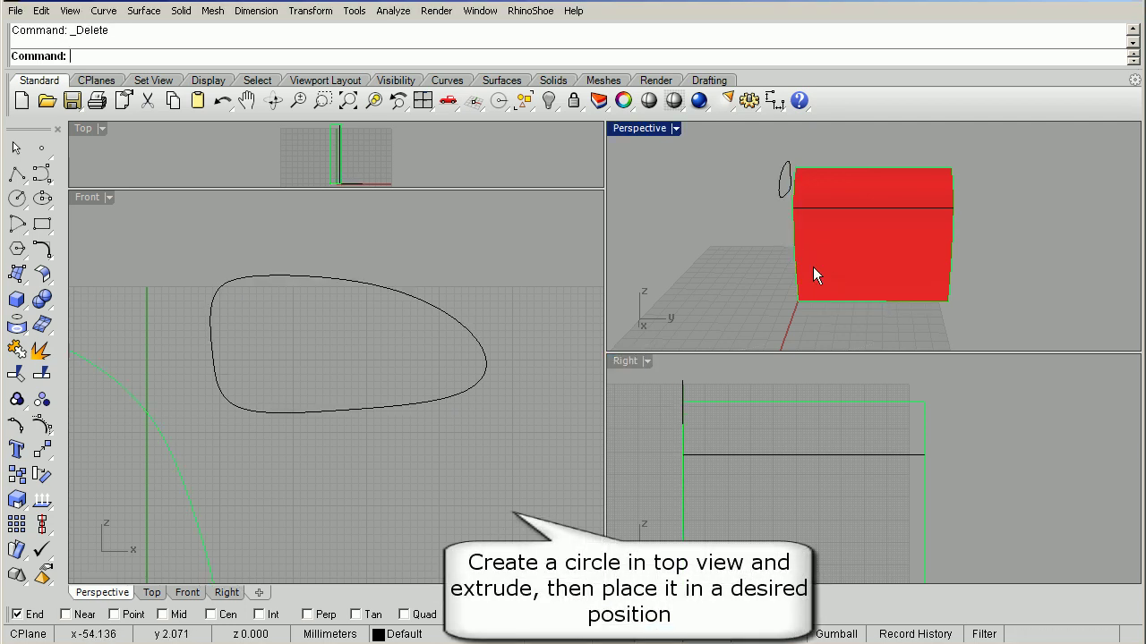
Enlarge the Top view and draw a small circle beside the door edge.
mouse_move(770, 278)
right_mouse_down()
mouse_move(862, 274)
mouse_move(818, 283)
right_mouse_up()
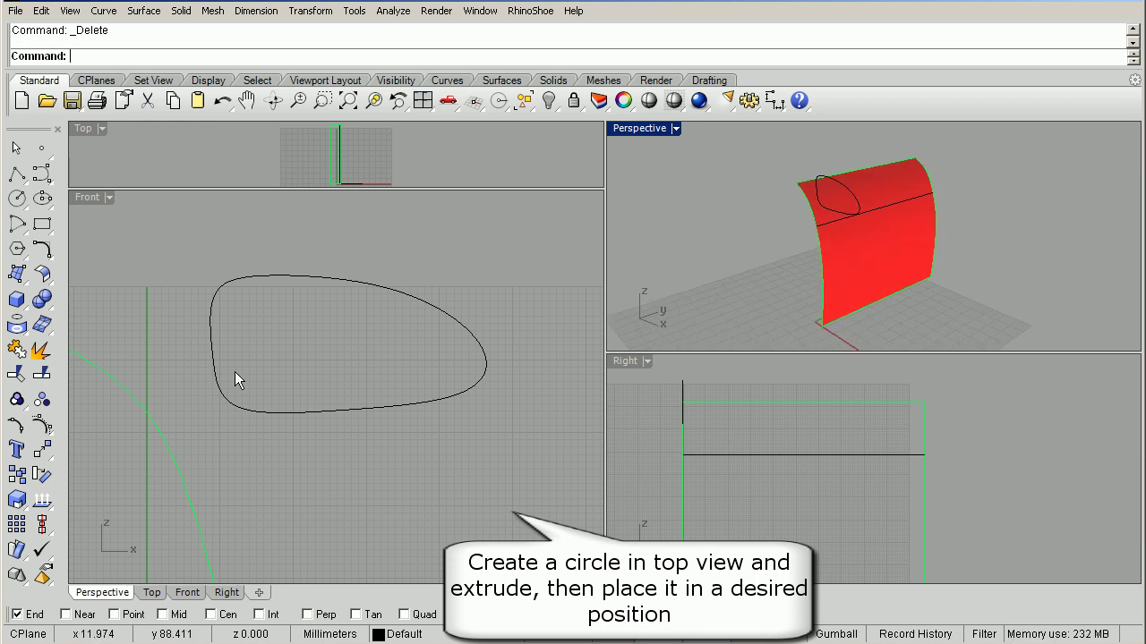
right_click_drag(143, 376, 281, 379)
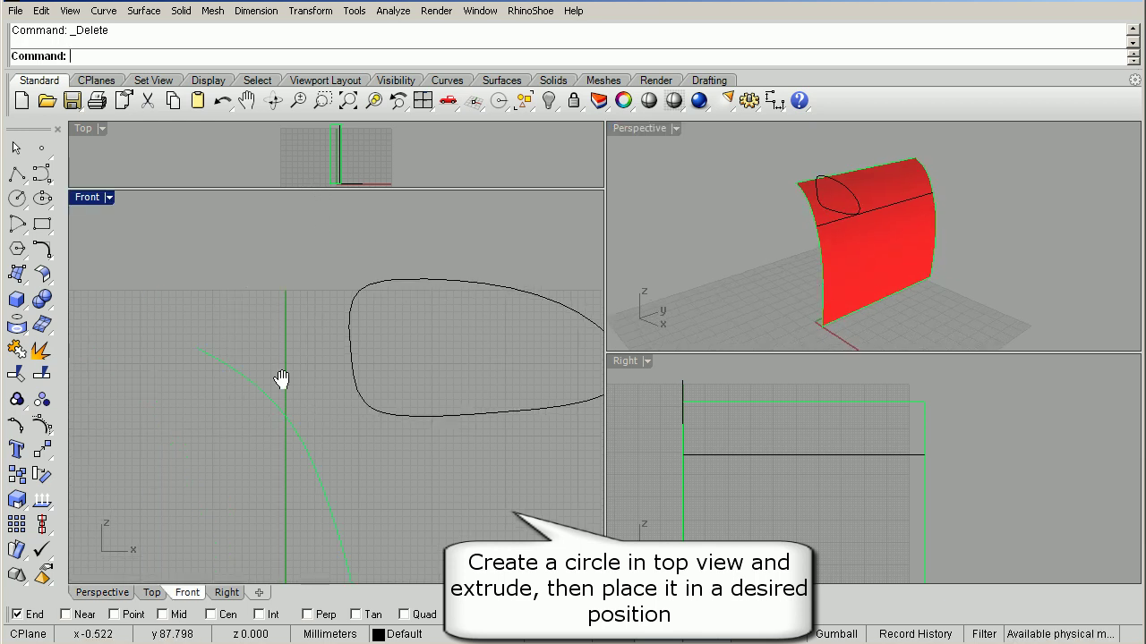
left_click_drag(316, 189, 313, 338)
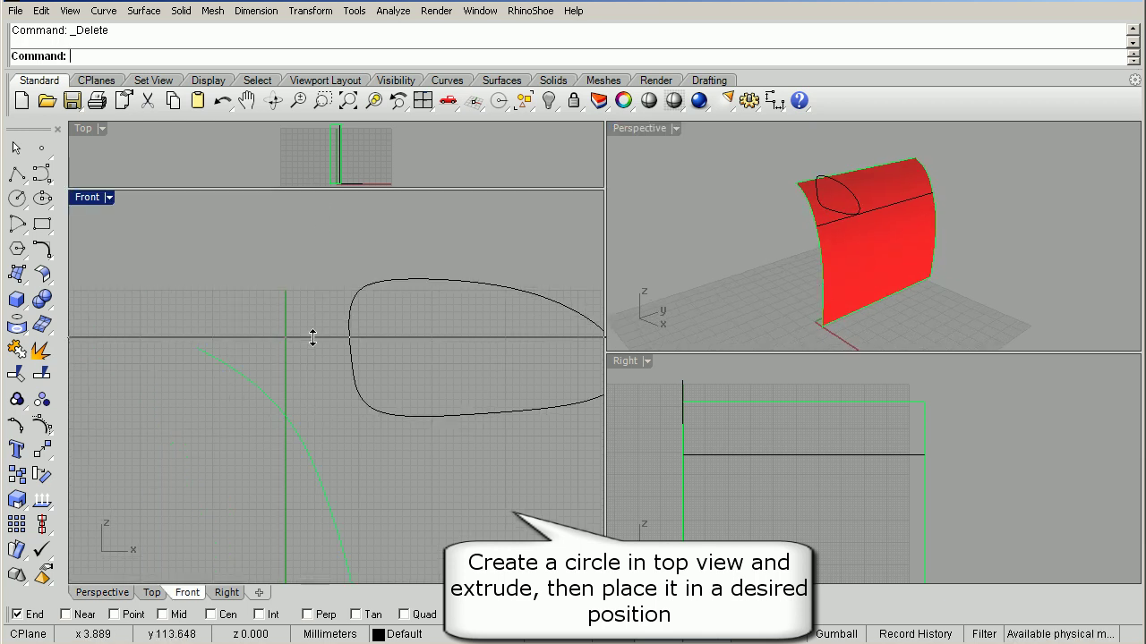
left_click(110, 190)
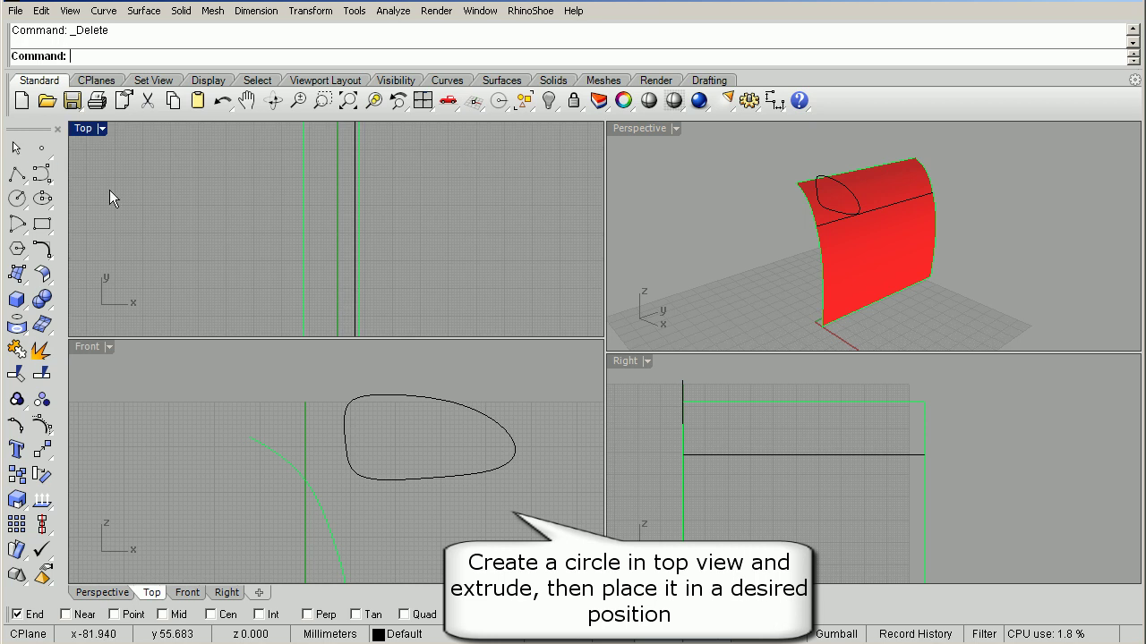
left_click(18, 200)
right_click_drag(463, 301, 310, 196)
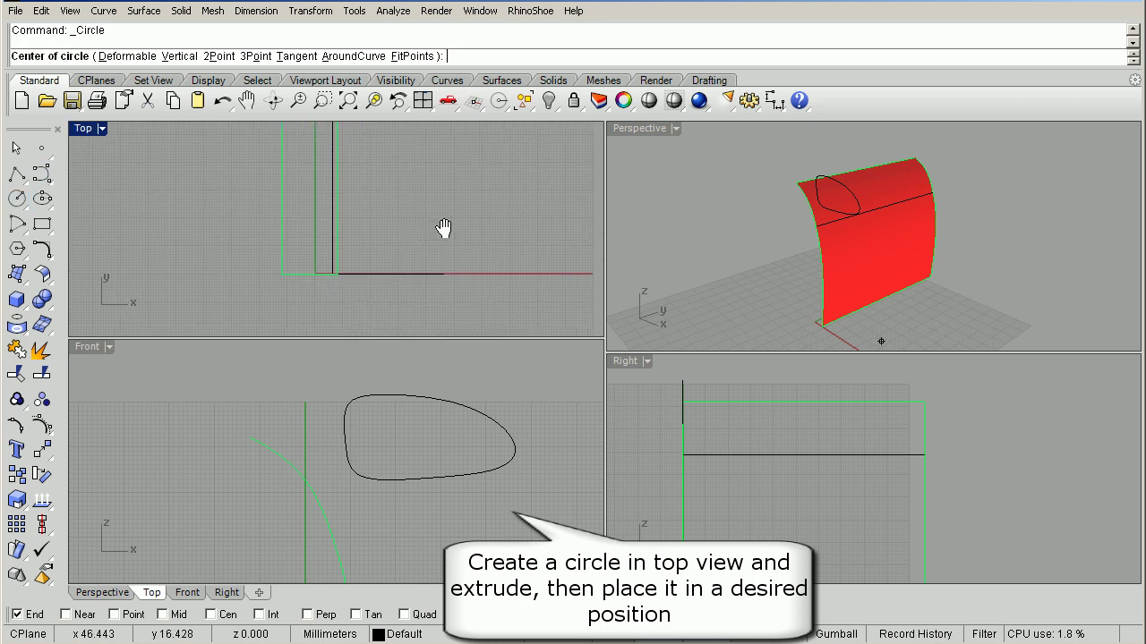
left_click(291, 194)
left_click(291, 204)
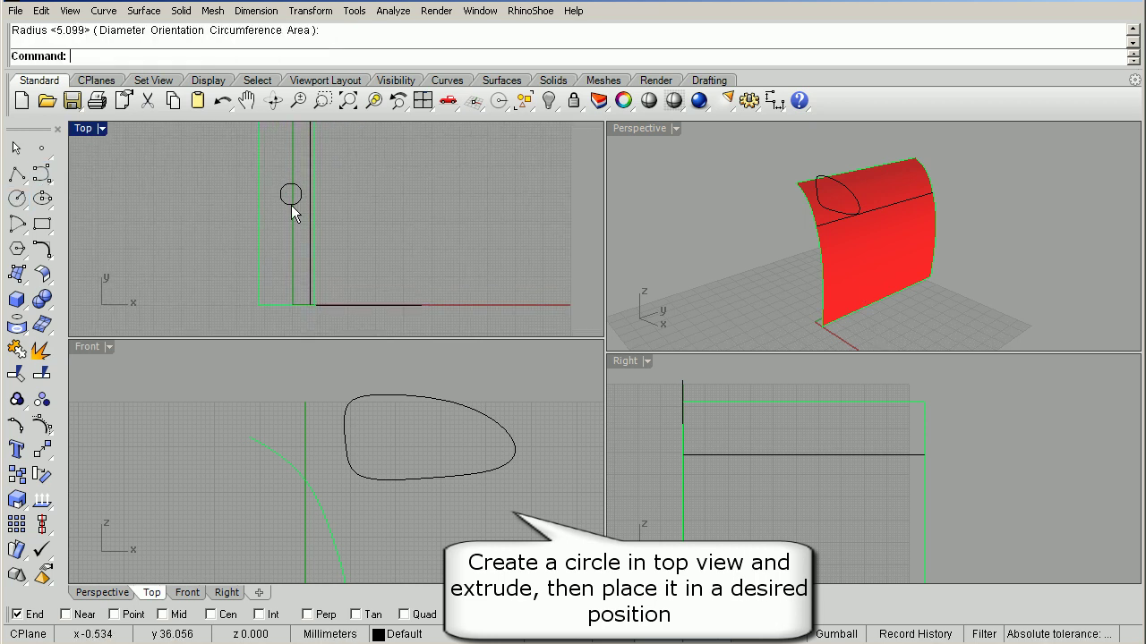
left_click(291, 205)
left_click(17, 274)
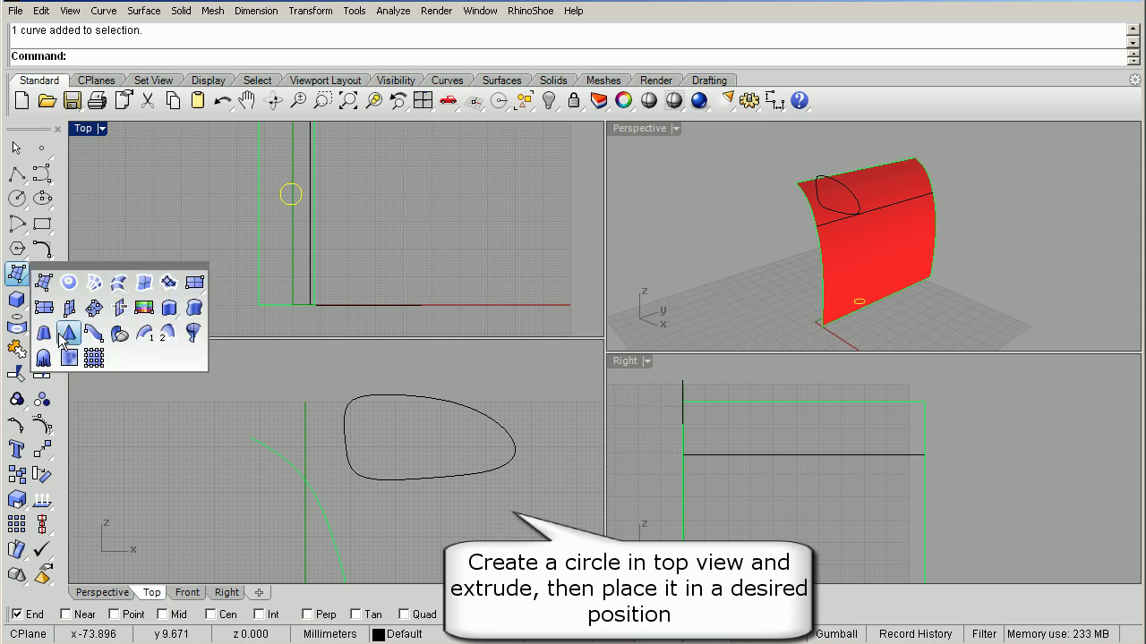
Extrude the circle into a short stem cylinder and start raising it up the door.
left_click(167, 314)
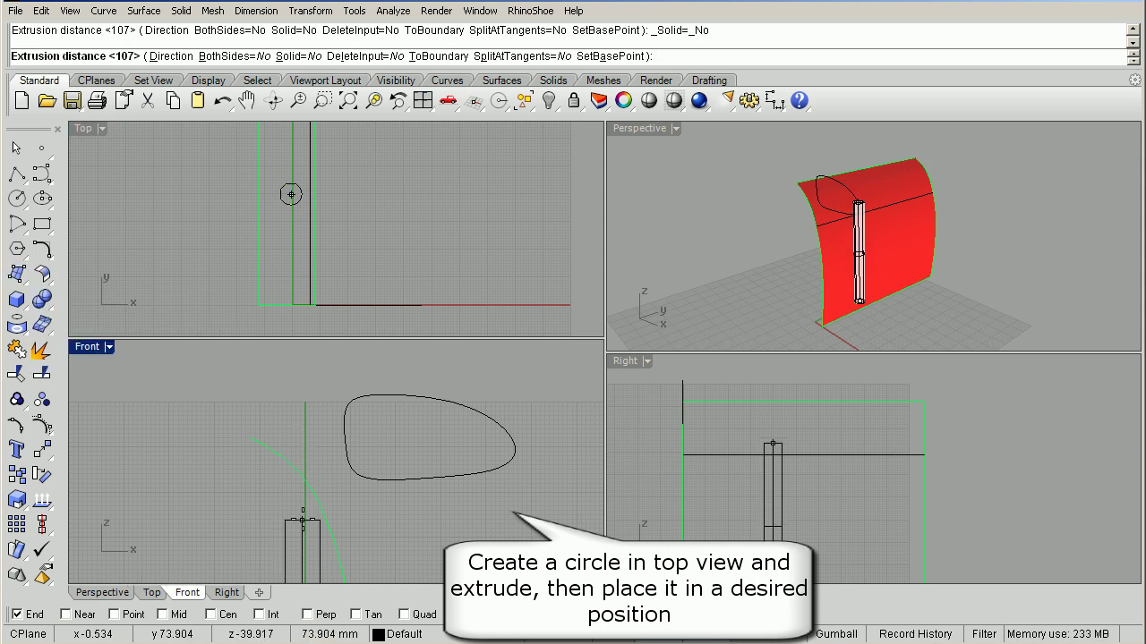
right_click_drag(342, 529, 340, 396)
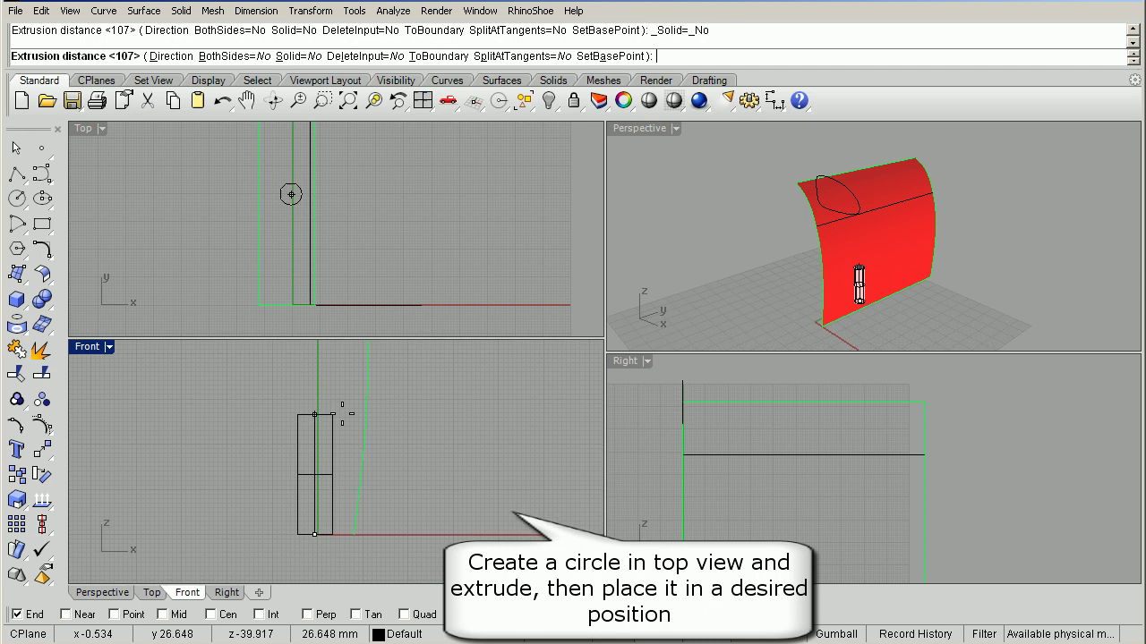
left_click(346, 470)
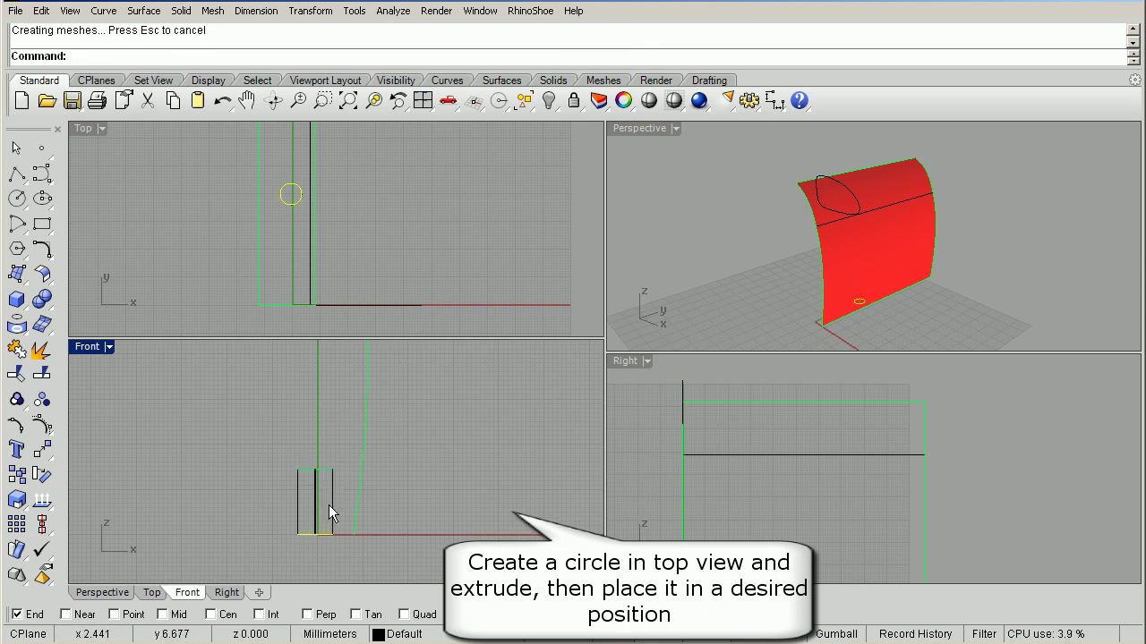
left_click_drag(313, 529, 320, 428)
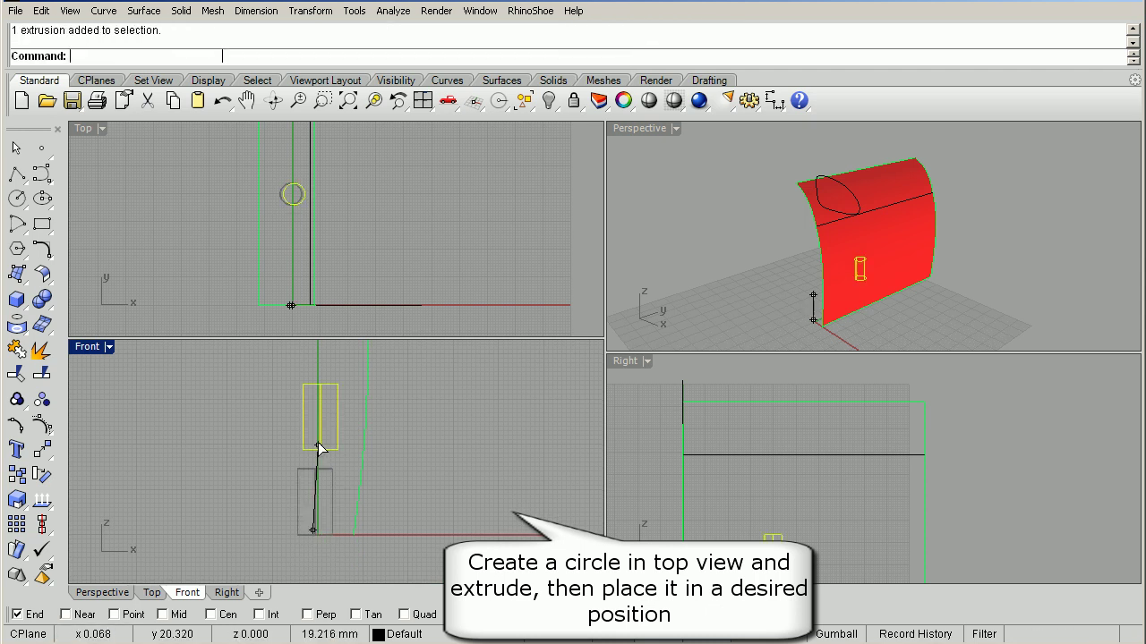
right_click_drag(321, 428, 318, 551)
left_click_drag(323, 560, 321, 433)
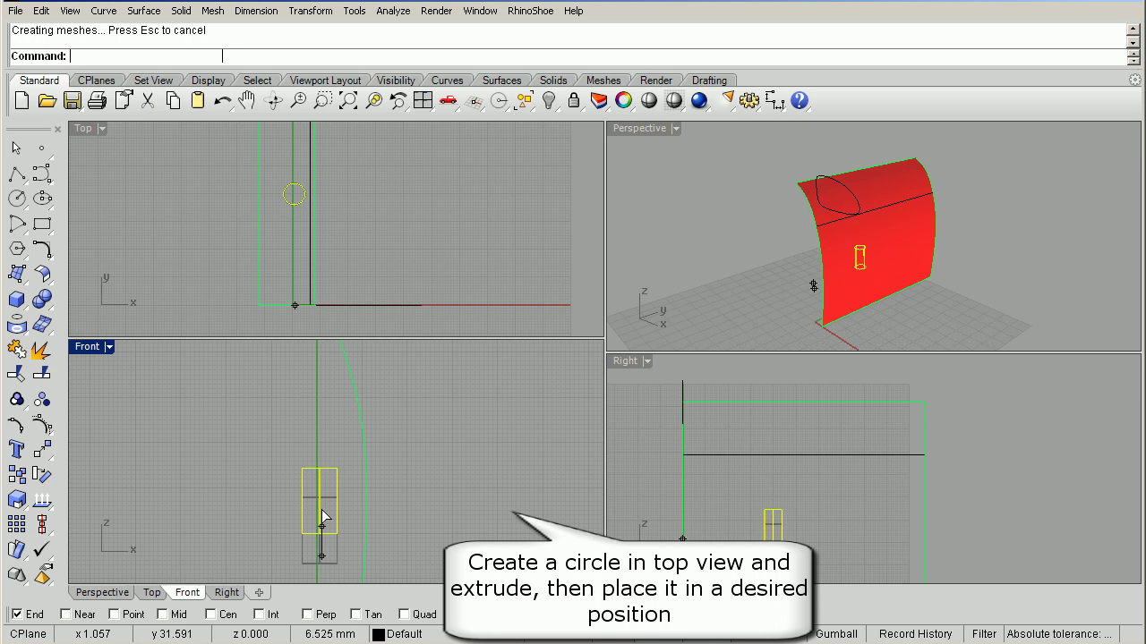
Lift the cylinder up to the mirror outline and zoom Perspective in on it.
right_click_drag(370, 417, 391, 485)
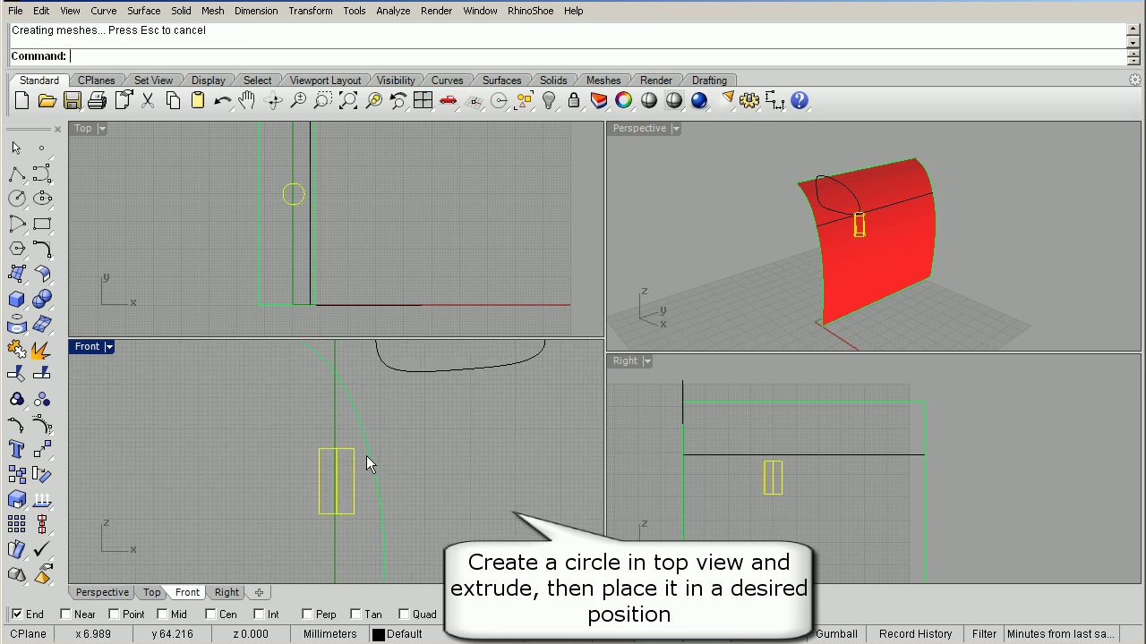
right_click_drag(367, 434, 370, 497)
left_click_drag(339, 546, 339, 448)
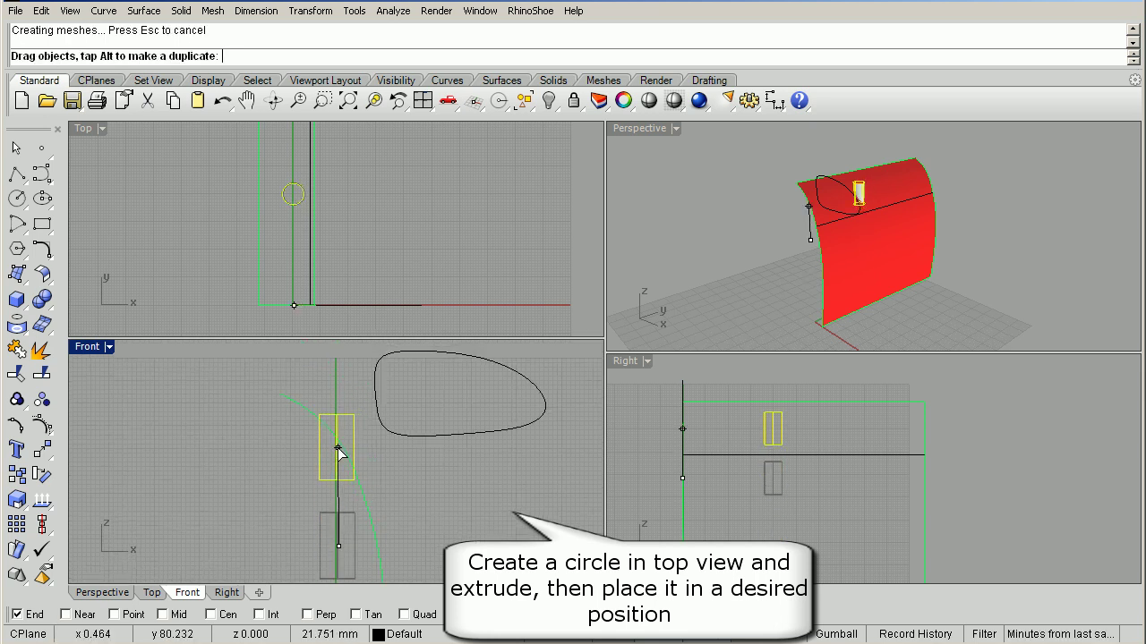
right_click_drag(302, 441, 296, 459)
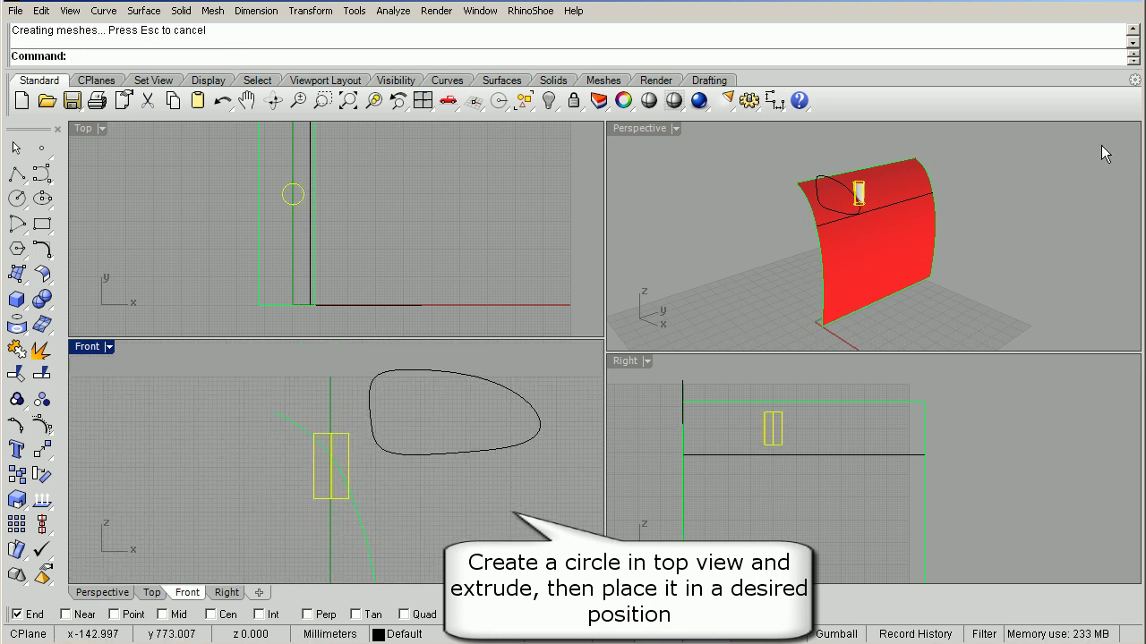
scroll(846, 188, "up", 3)
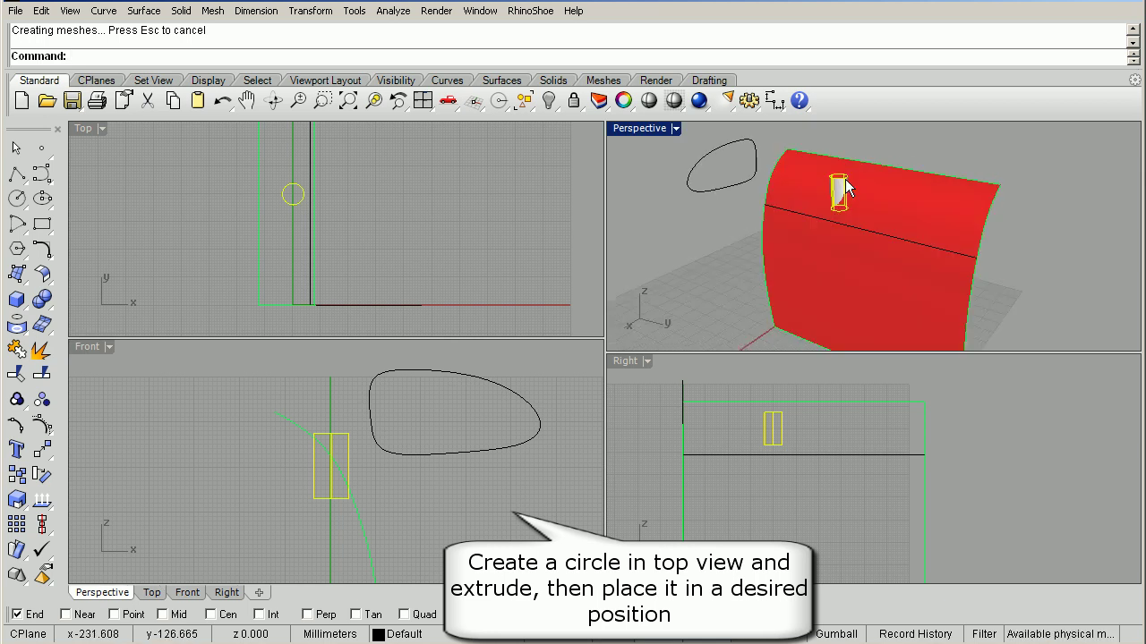
scroll(838, 188, "up", 2)
scroll(837, 188, "up", 2)
scroll(846, 185, "up", 2)
scroll(836, 184, "up", 2)
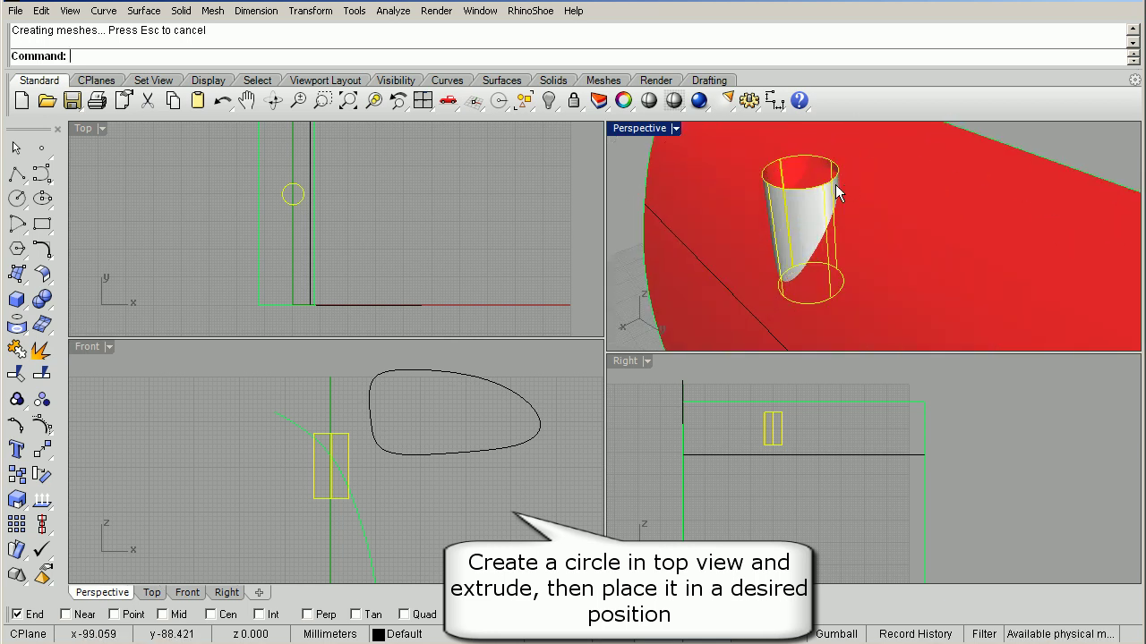
scroll(806, 192, "up", 2)
scroll(790, 197, "down", 1)
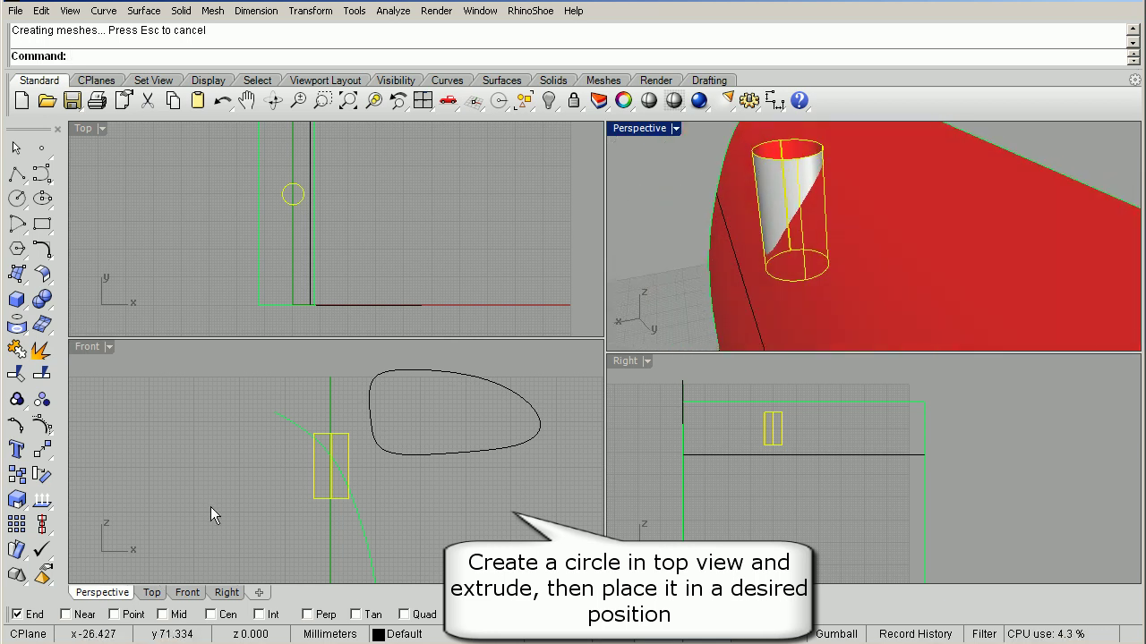
Rotate the stem cylinder in the Front view to tilt it, and move it onto the door.
left_click(42, 474)
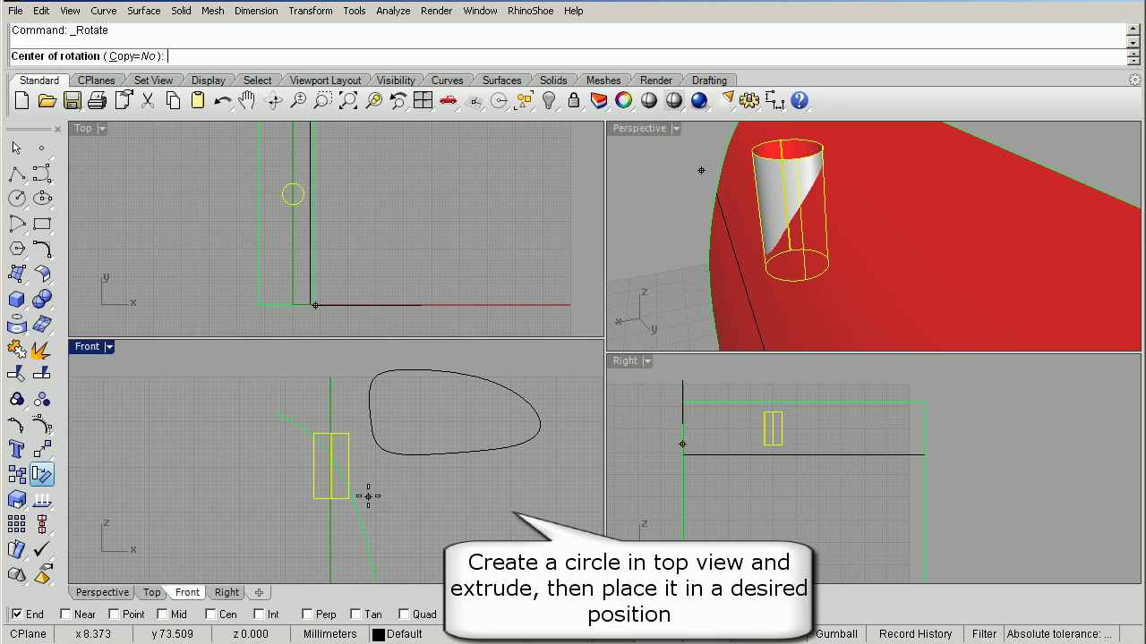
left_click(291, 511)
left_click(306, 396)
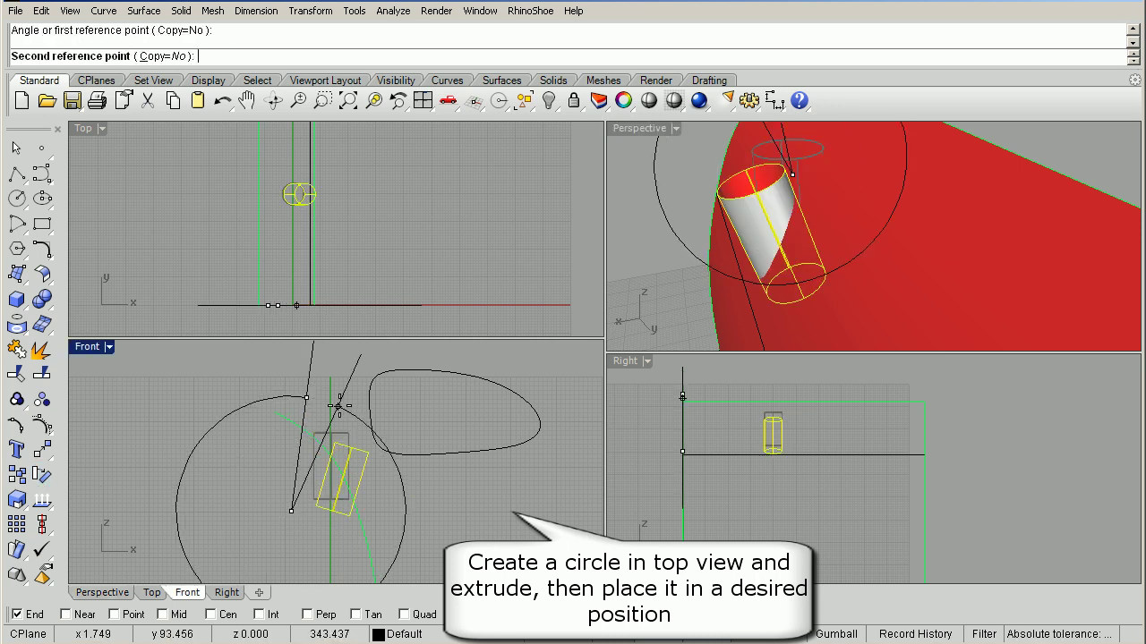
left_click(359, 419)
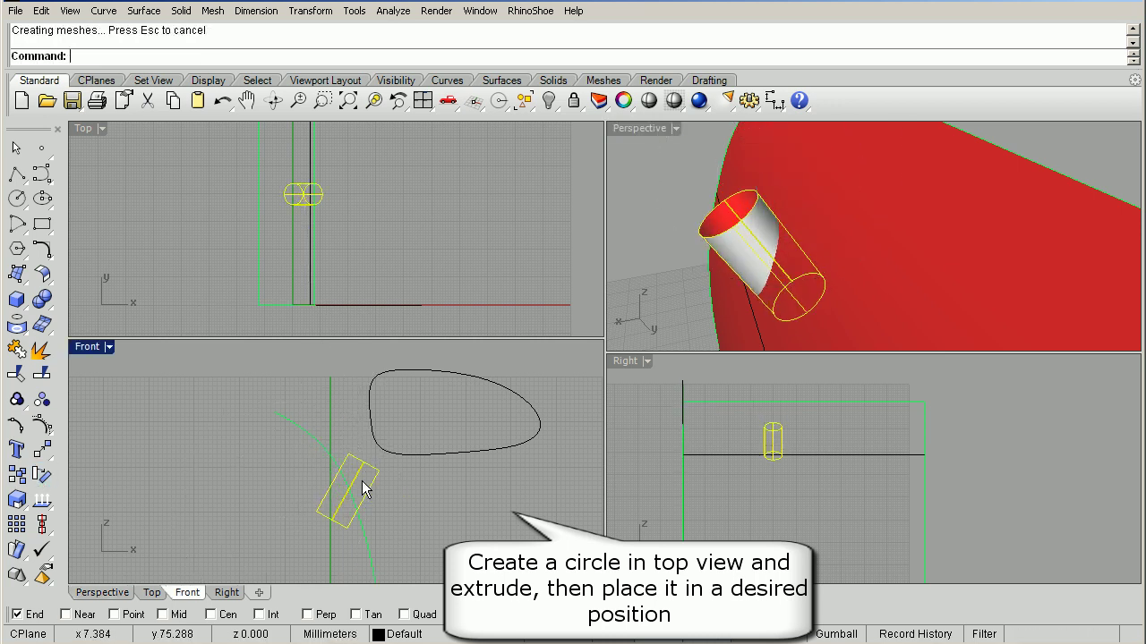
mouse_move(364, 489)
left_mouse_down()
mouse_move(339, 469)
mouse_move(367, 480)
mouse_move(353, 484)
left_mouse_up()
mouse_move(713, 244)
right_mouse_down()
mouse_move(937, 248)
mouse_move(800, 256)
mouse_move(841, 257)
mouse_move(824, 259)
mouse_move(844, 221)
right_mouse_up()
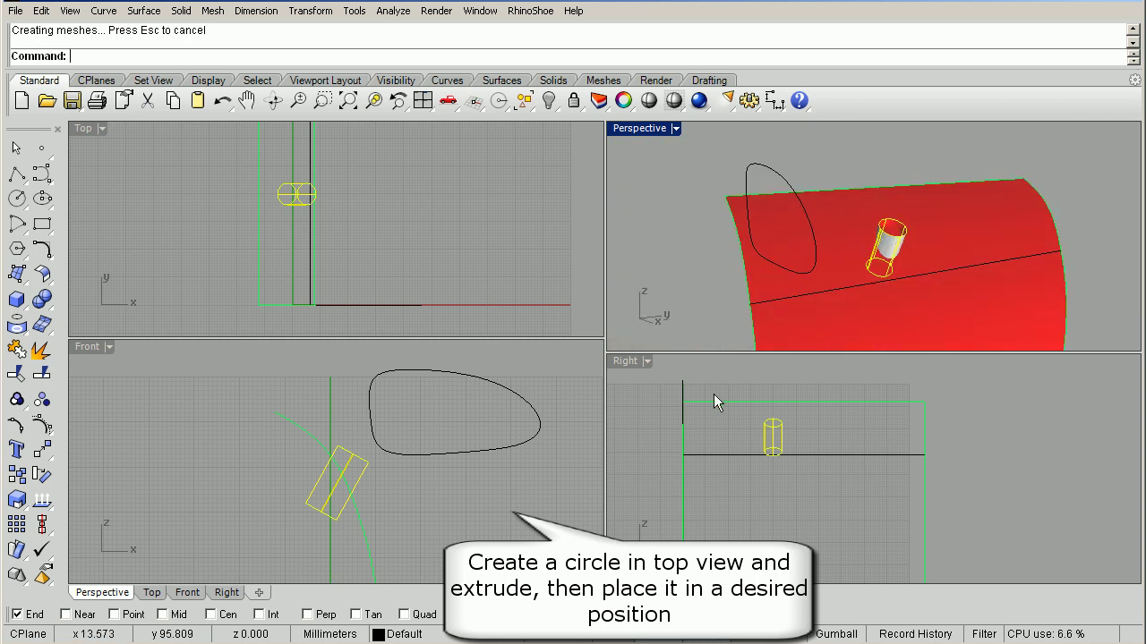
Move the mirror outline curve up and to the right.
right_click_drag(398, 451, 345, 504)
left_click(359, 509)
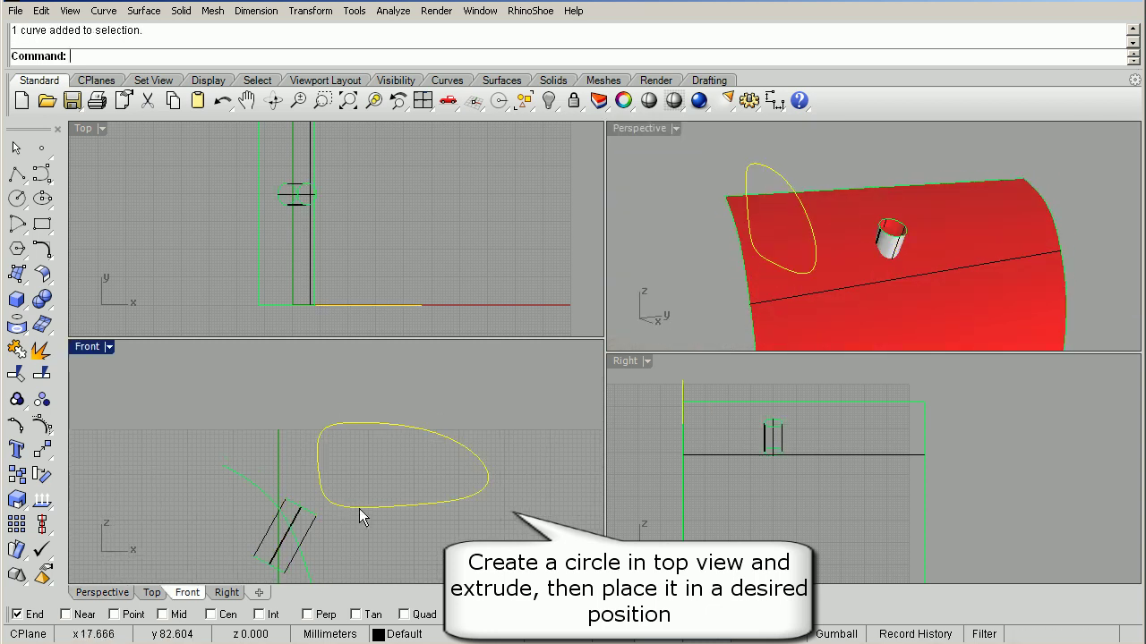
left_click_drag(359, 509, 379, 483)
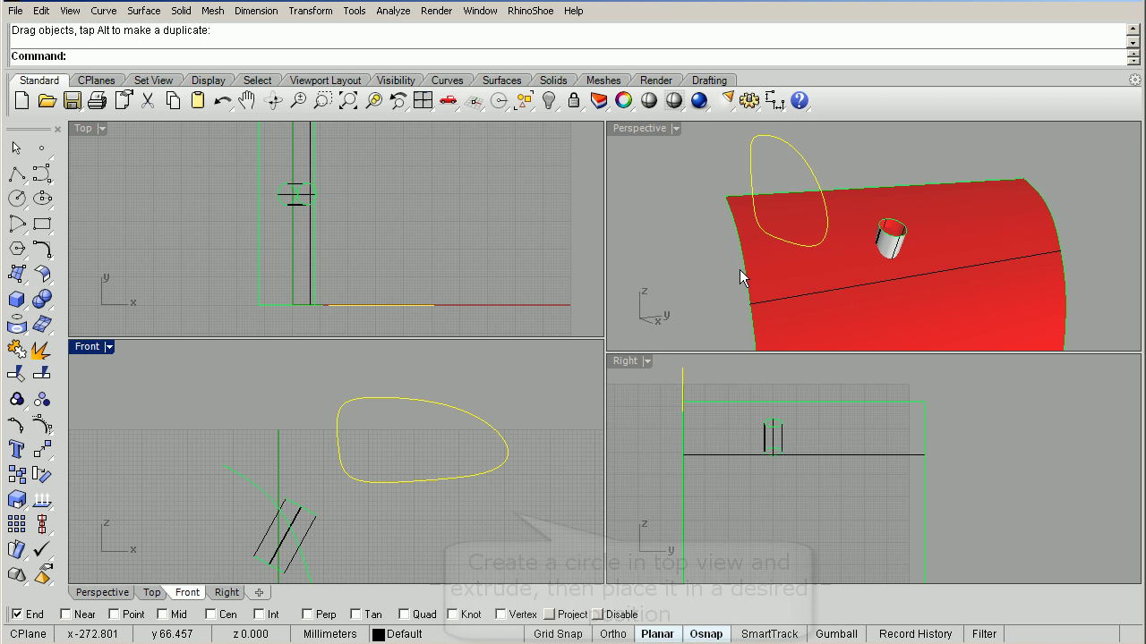
mouse_move(739, 278)
right_mouse_down()
mouse_move(782, 289)
mouse_move(736, 298)
right_mouse_up()
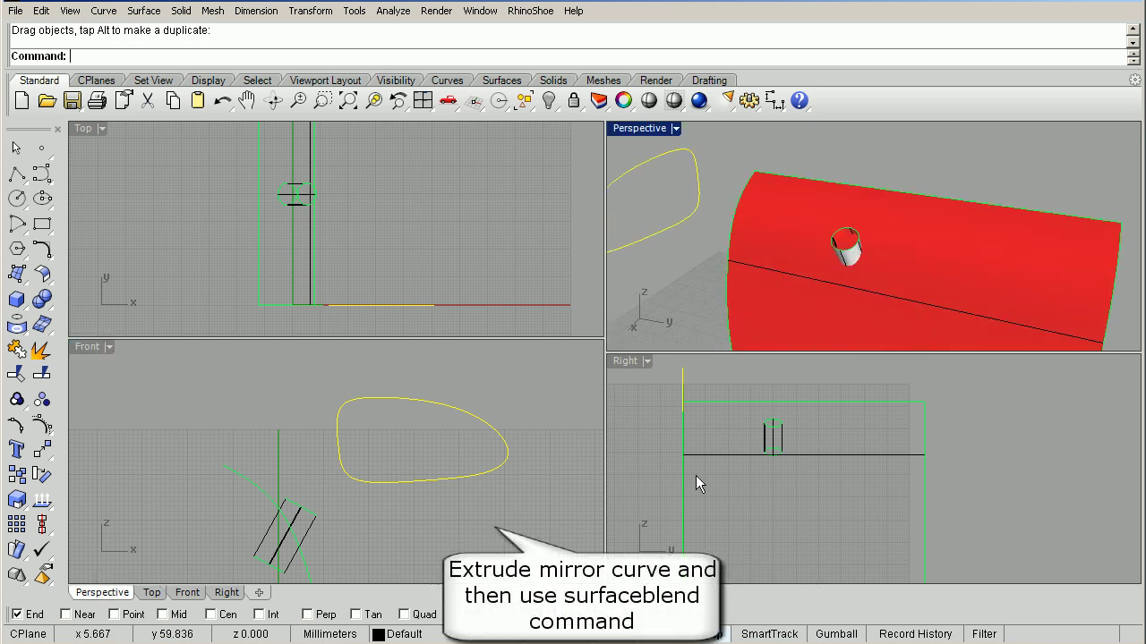
Drag the tilted cylinder left in the Right view onto the red door surface and check it in Perspective.
right_click_drag(782, 436, 815, 477)
left_click(810, 480)
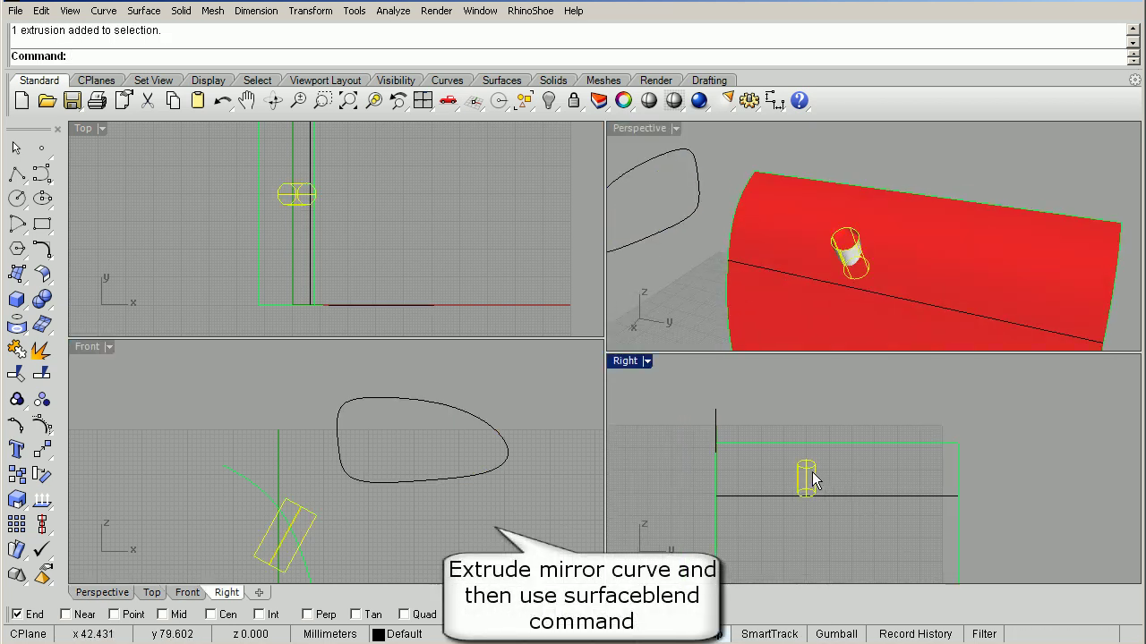
mouse_move(815, 481)
left_mouse_down()
mouse_move(783, 476)
mouse_move(817, 449)
left_mouse_up()
scroll(782, 476, "up", 5)
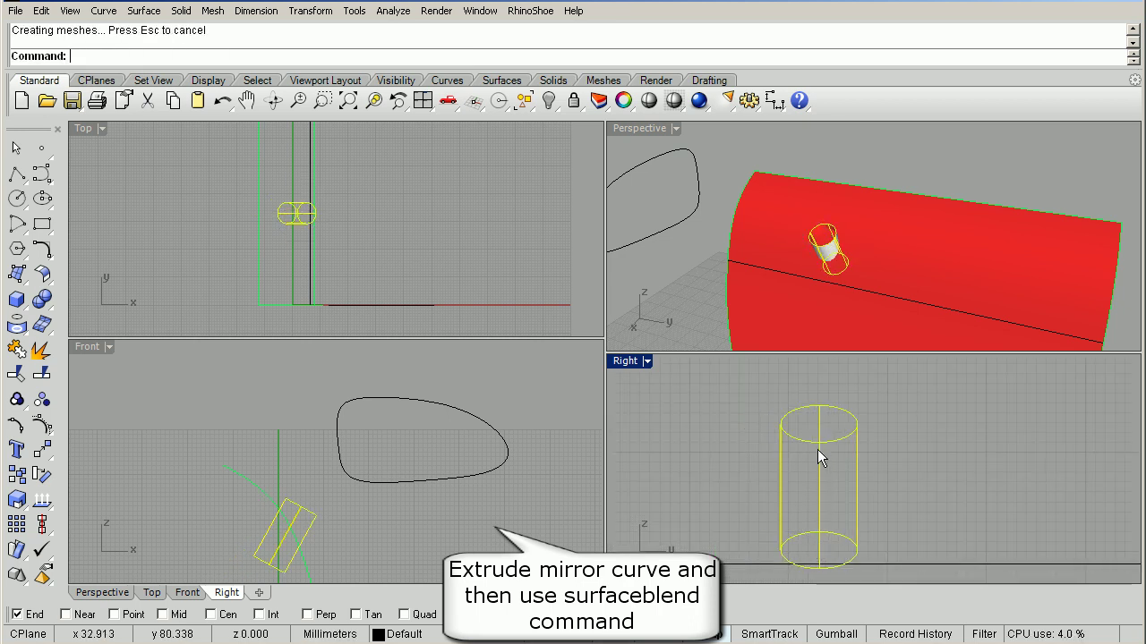
scroll(785, 456, "down", 5)
right_click_drag(784, 456, 783, 500)
mouse_move(786, 265)
right_mouse_down()
mouse_move(762, 277)
mouse_move(728, 168)
right_mouse_up()
key("Escape")
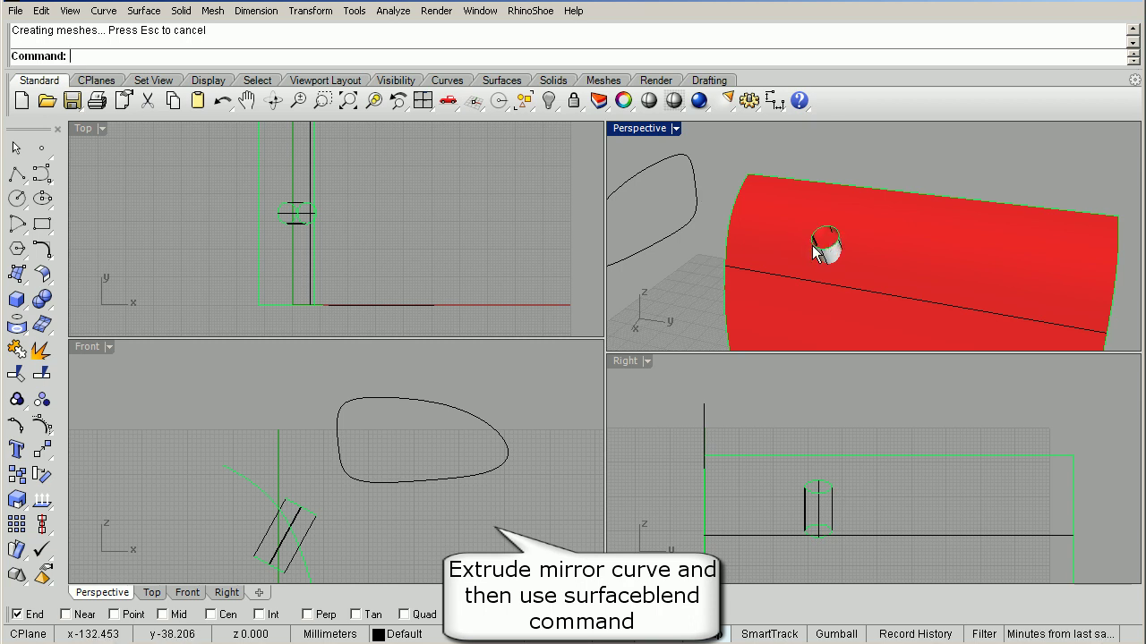
mouse_move(816, 252)
right_mouse_down()
mouse_move(909, 259)
mouse_move(886, 261)
right_mouse_up()
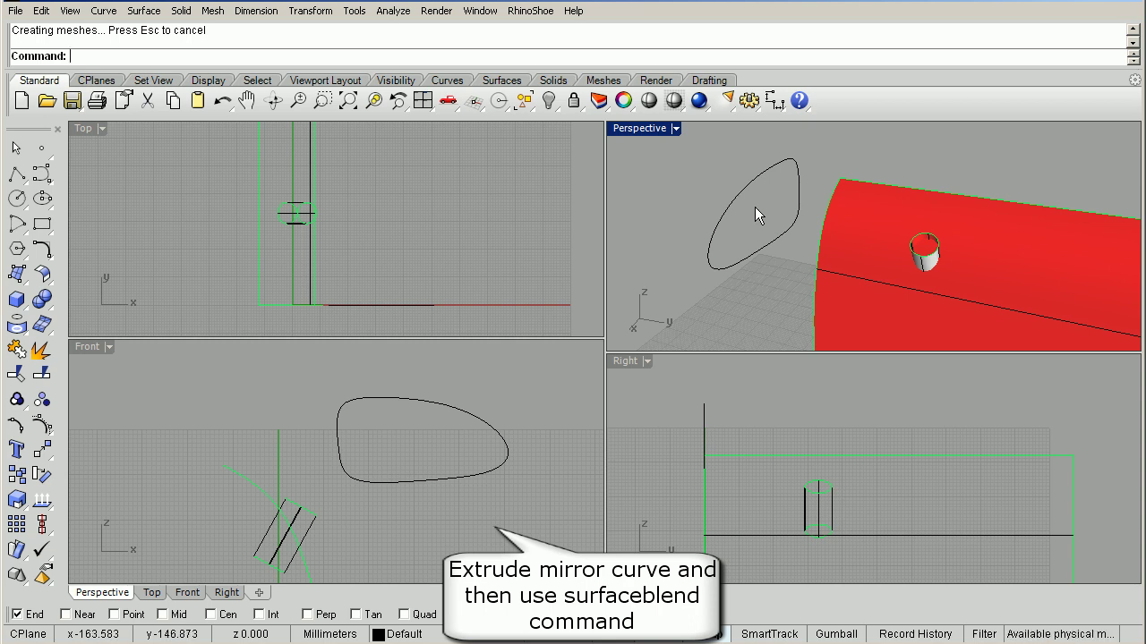
Extrude the mirror outline straight into an open housing band, then delete the outline curve.
left_click(716, 193)
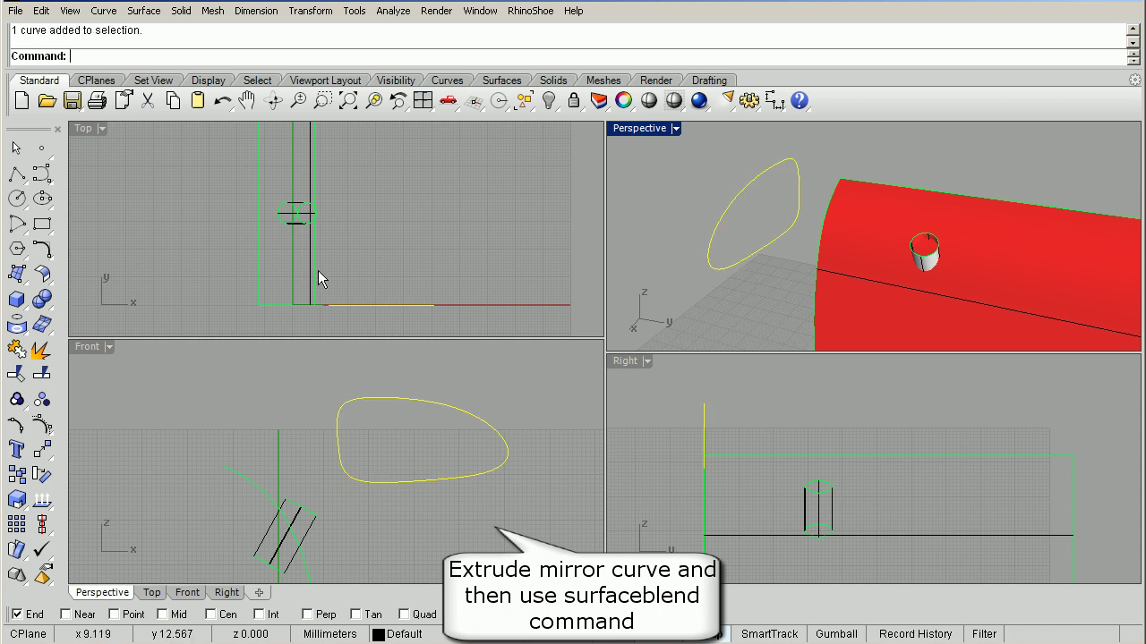
left_click(18, 276)
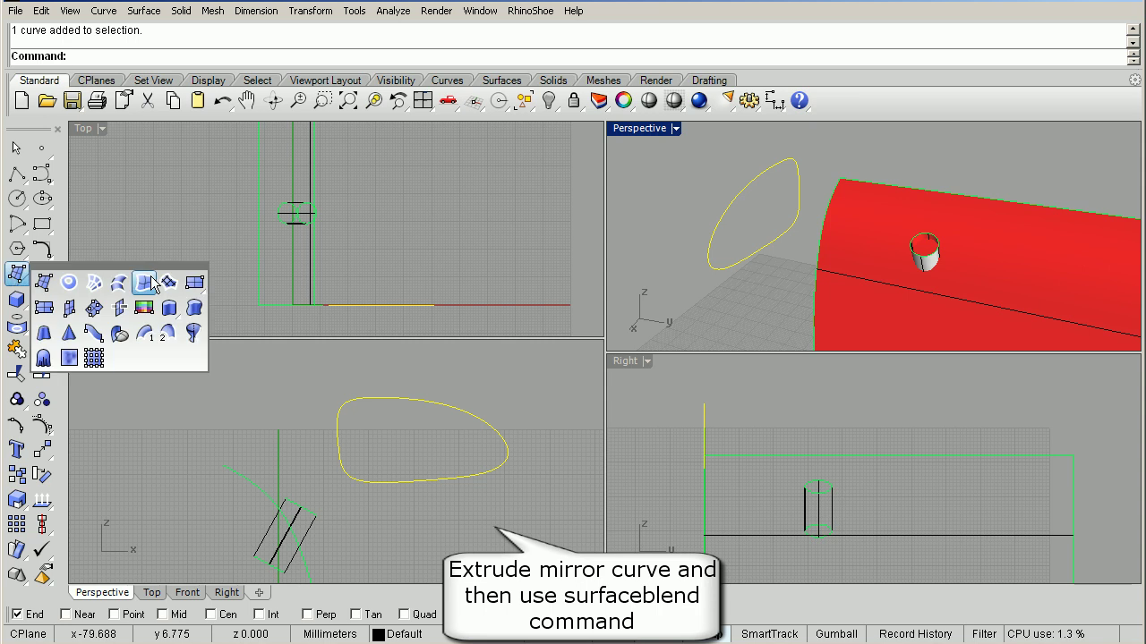
left_click(169, 310)
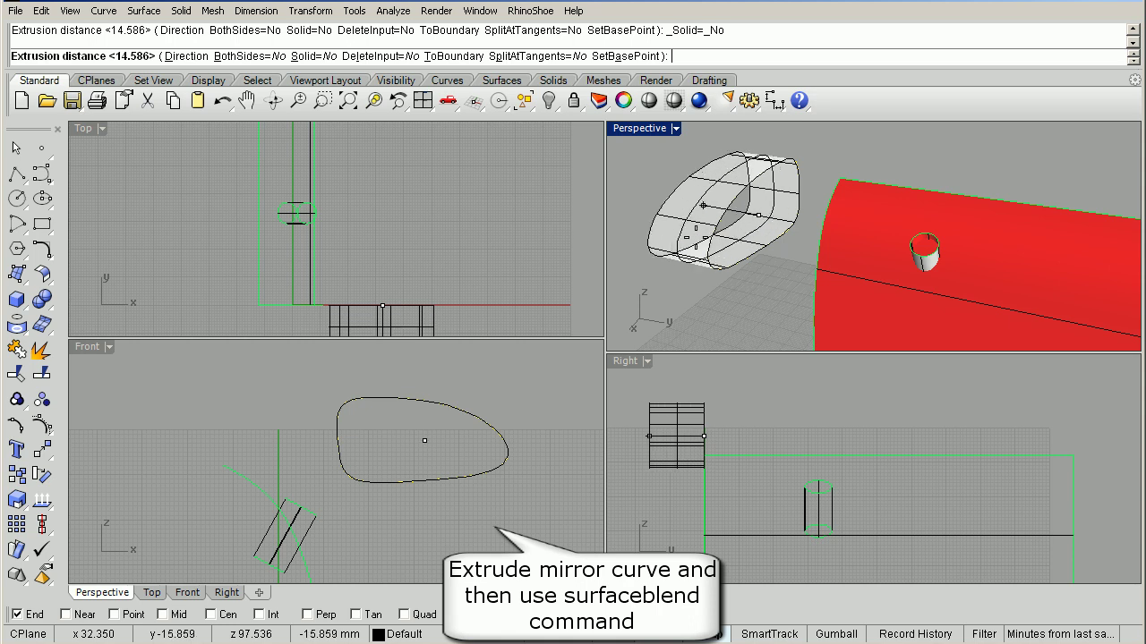
left_click(772, 206)
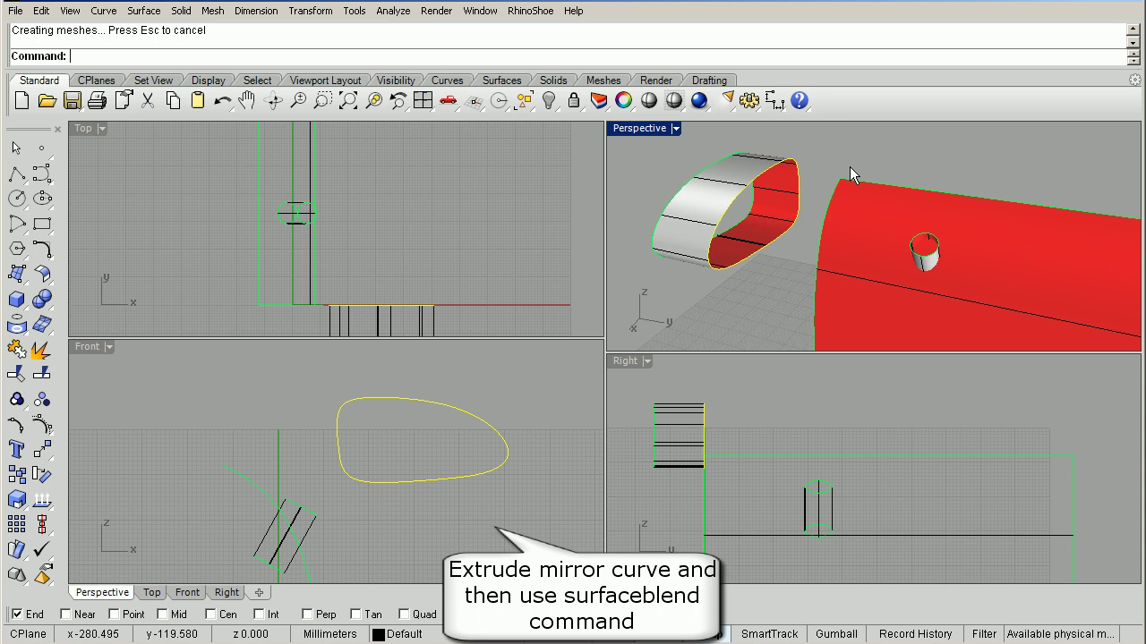
key("Delete")
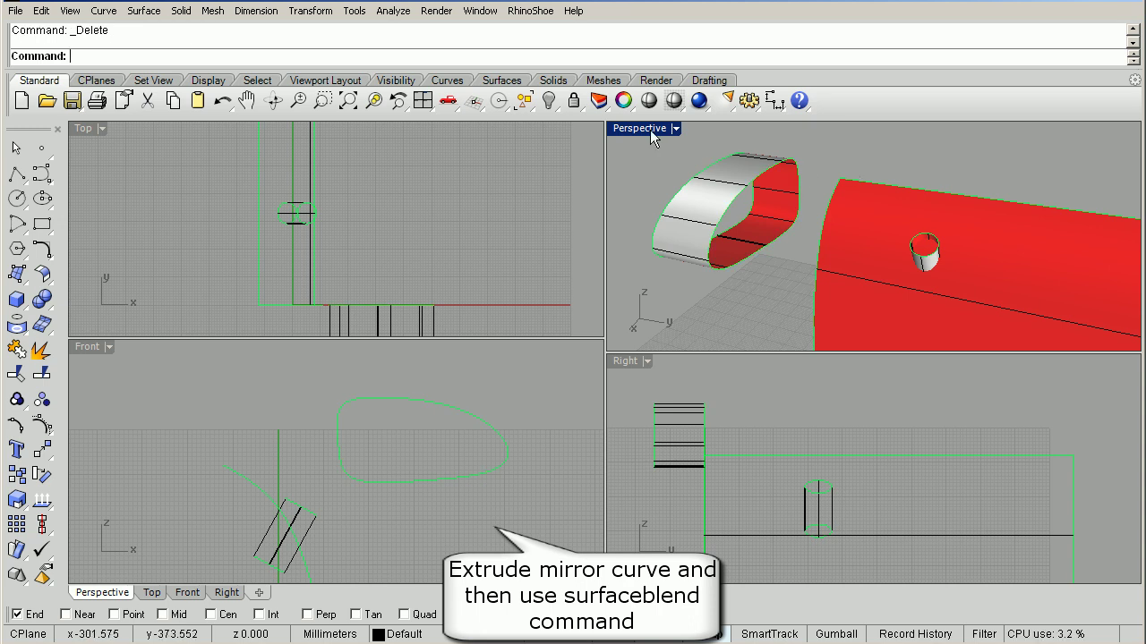
Maximize the Perspective view on the band and stem, and float the Surface toolbar.
double_click(649, 131)
mouse_move(524, 434)
right_mouse_down()
mouse_move(940, 438)
mouse_move(493, 435)
mouse_move(461, 448)
right_mouse_up()
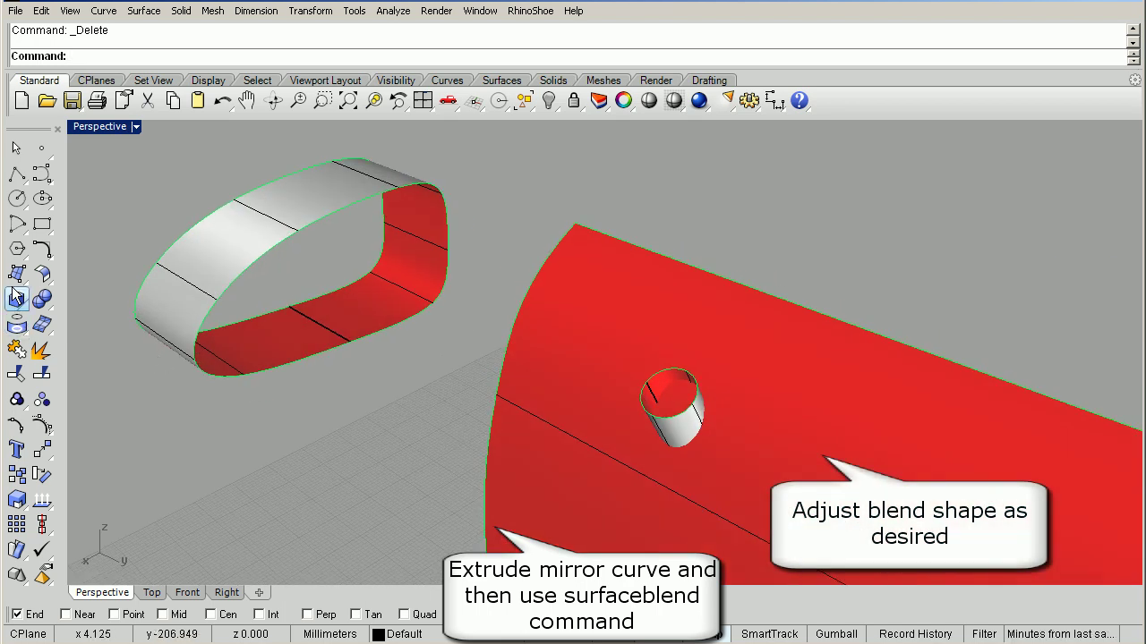
left_click(41, 275)
left_click_drag(62, 270, 87, 261)
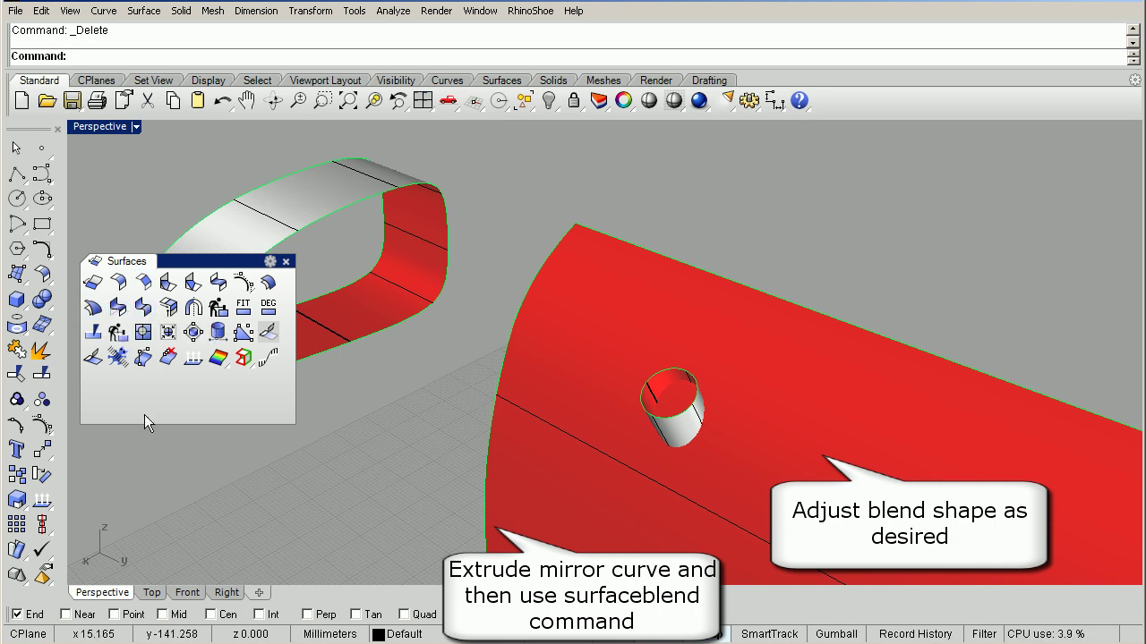
Start a BlendSrf from the mirror band's rim edge to the cylinder's top edge.
left_click(218, 284)
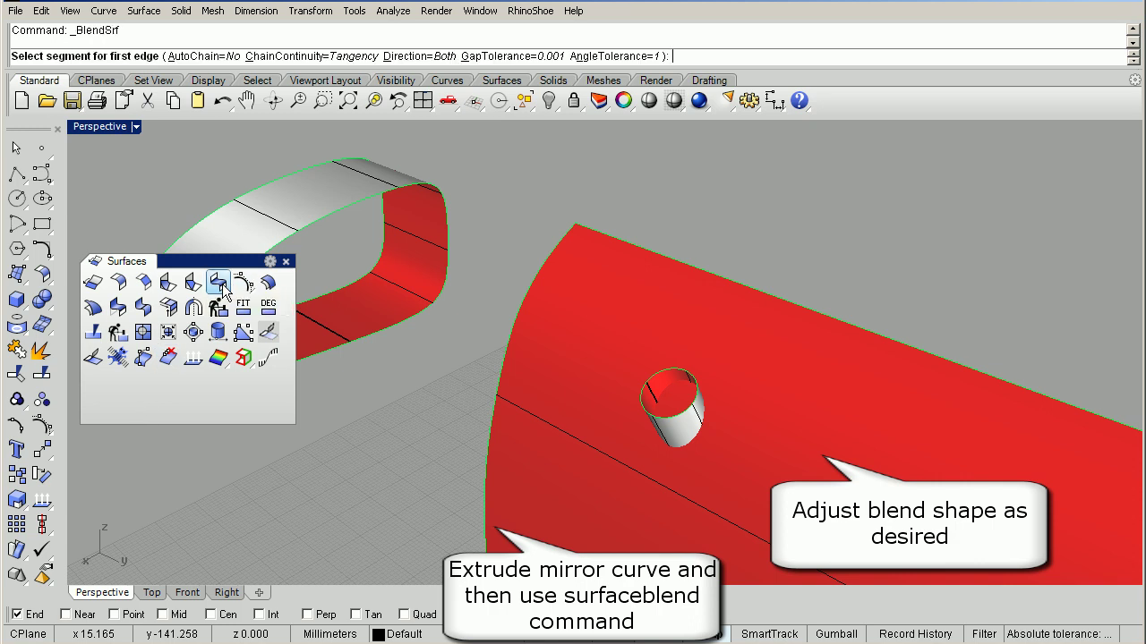
left_click(449, 282)
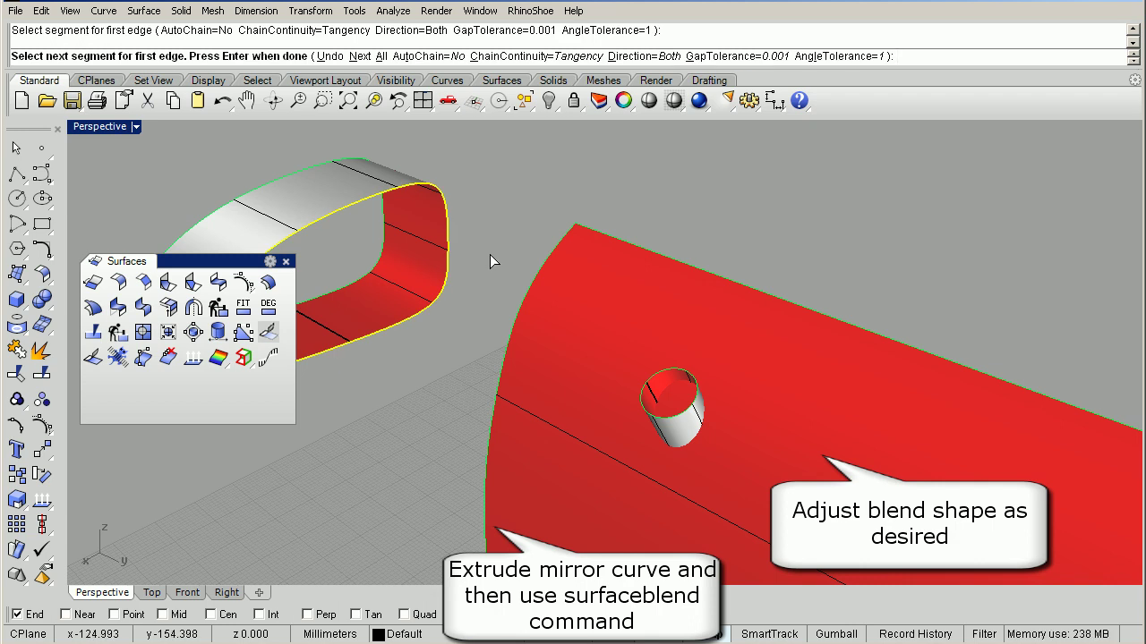
key("Return")
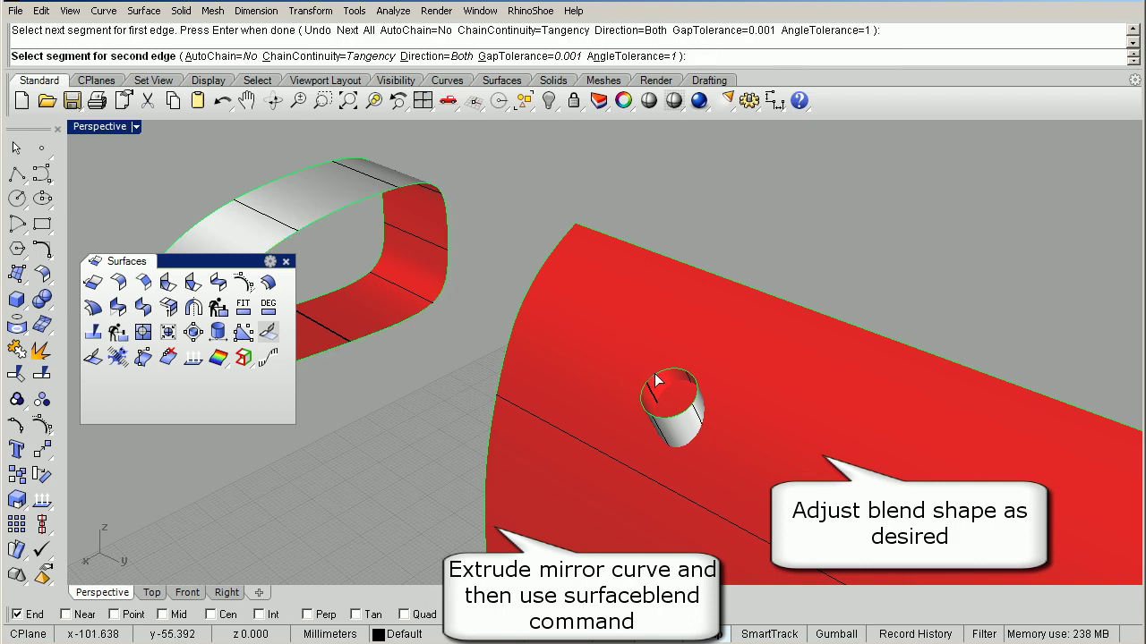
left_click(656, 380)
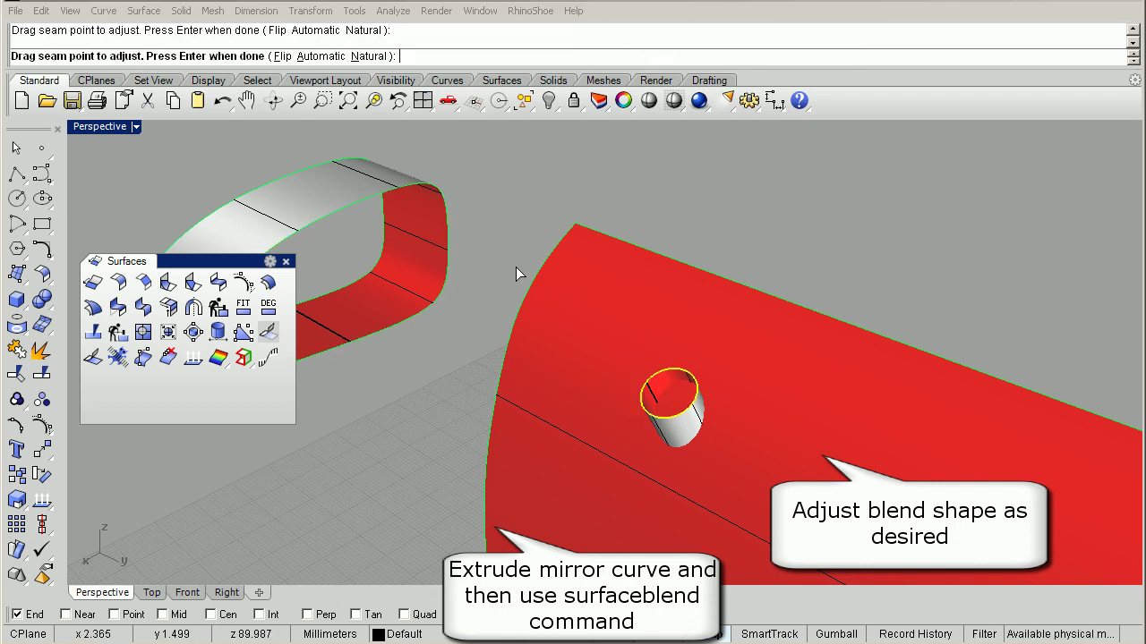
key("Return")
mouse_move(365, 372)
right_mouse_down()
mouse_move(605, 419)
mouse_move(585, 416)
mouse_move(622, 412)
mouse_move(716, 461)
mouse_move(701, 453)
right_mouse_up()
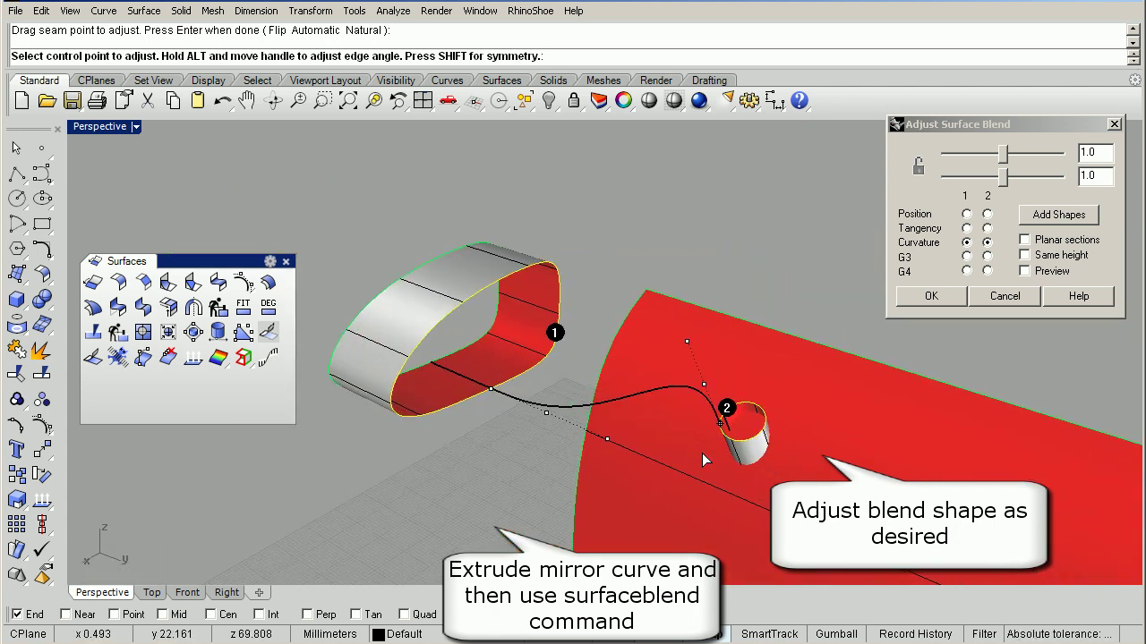
Preview the blend and set its bulge to 0.473 at the stem end, 0.642 at the shell end.
left_click(1024, 271)
mouse_move(601, 408)
right_mouse_down()
mouse_move(624, 414)
mouse_move(621, 385)
right_mouse_up()
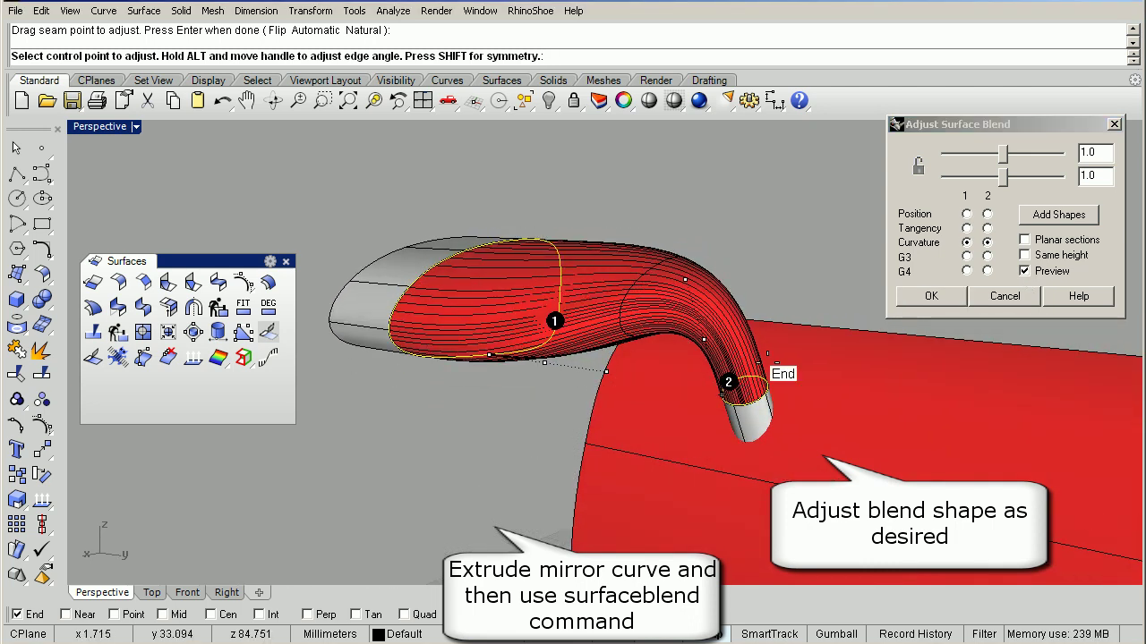
mouse_move(723, 376)
right_mouse_down()
mouse_move(568, 397)
mouse_move(602, 404)
right_mouse_up()
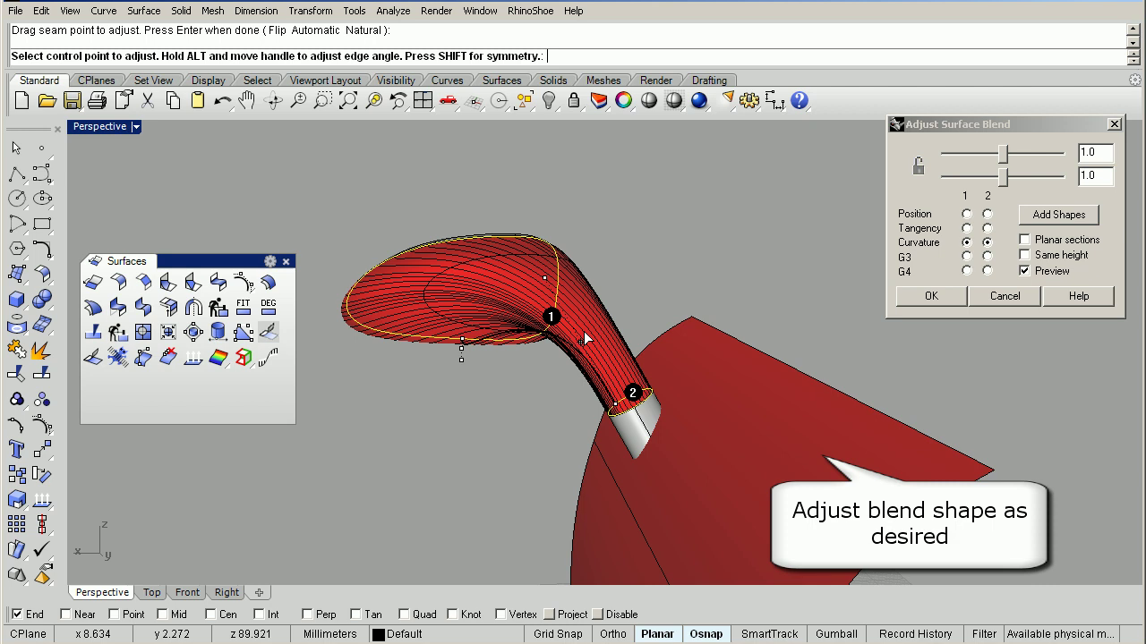
mouse_move(664, 426)
right_mouse_down()
mouse_move(517, 474)
mouse_move(643, 489)
right_mouse_up()
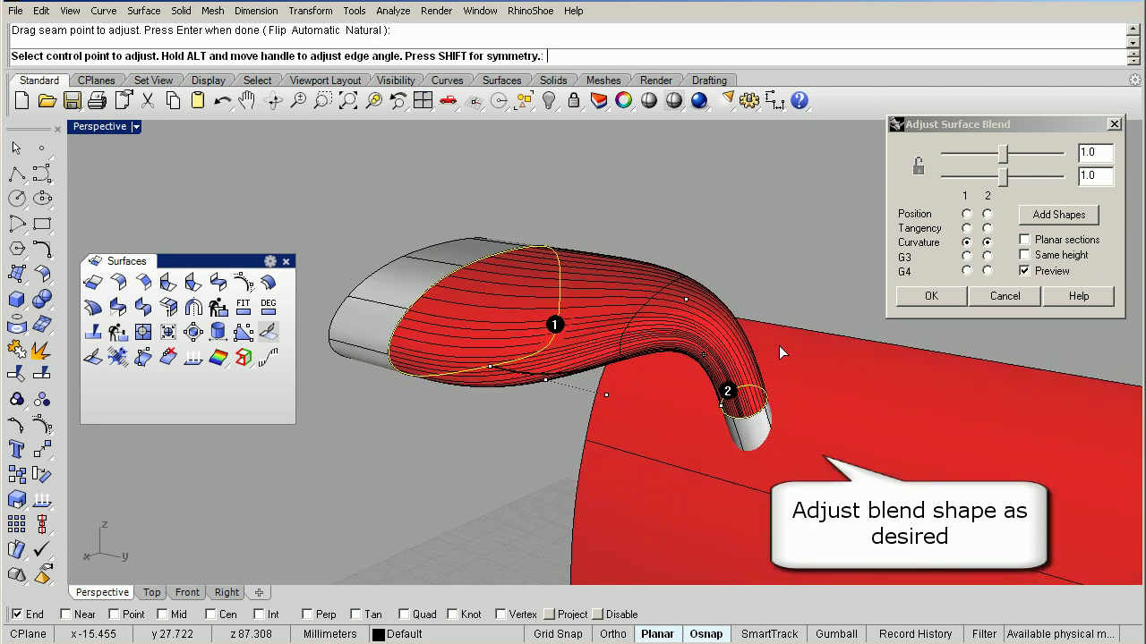
left_click_drag(1003, 183, 973, 181)
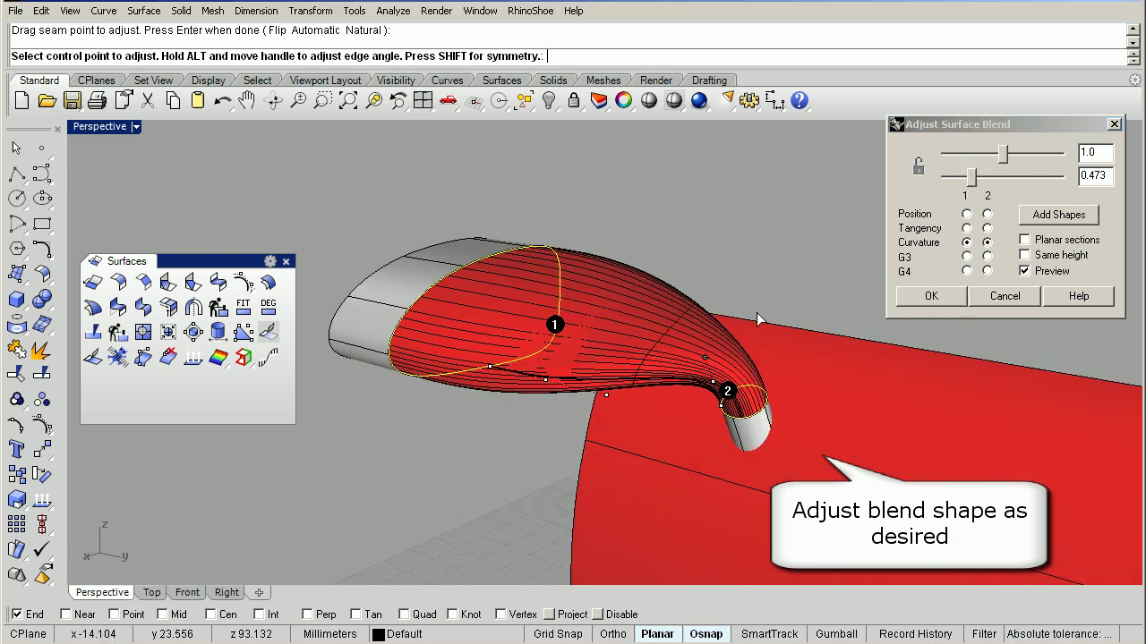
right_click_drag(756, 313, 626, 384)
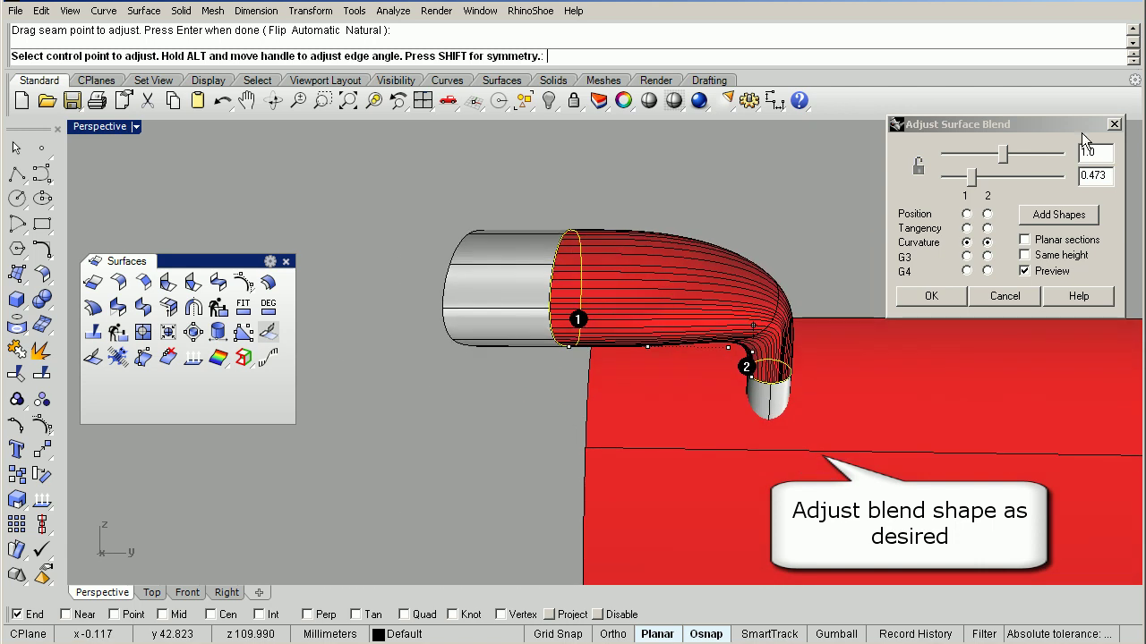
left_click_drag(1003, 154, 988, 157)
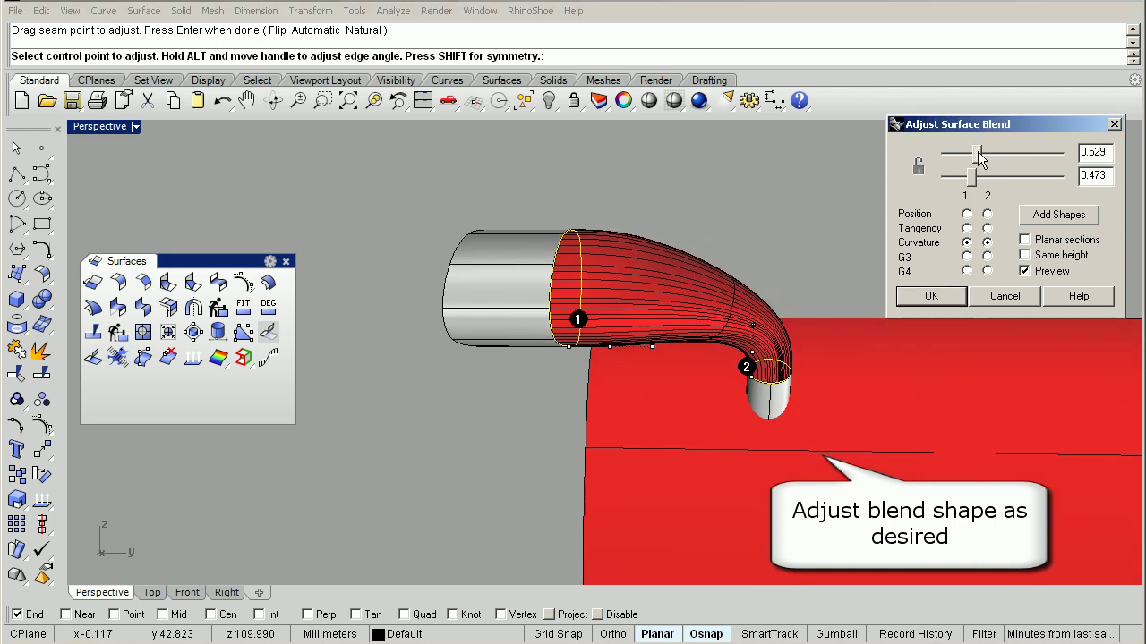
mouse_move(680, 385)
right_mouse_down()
mouse_move(436, 431)
mouse_move(759, 421)
mouse_move(800, 325)
mouse_move(799, 341)
right_mouse_up()
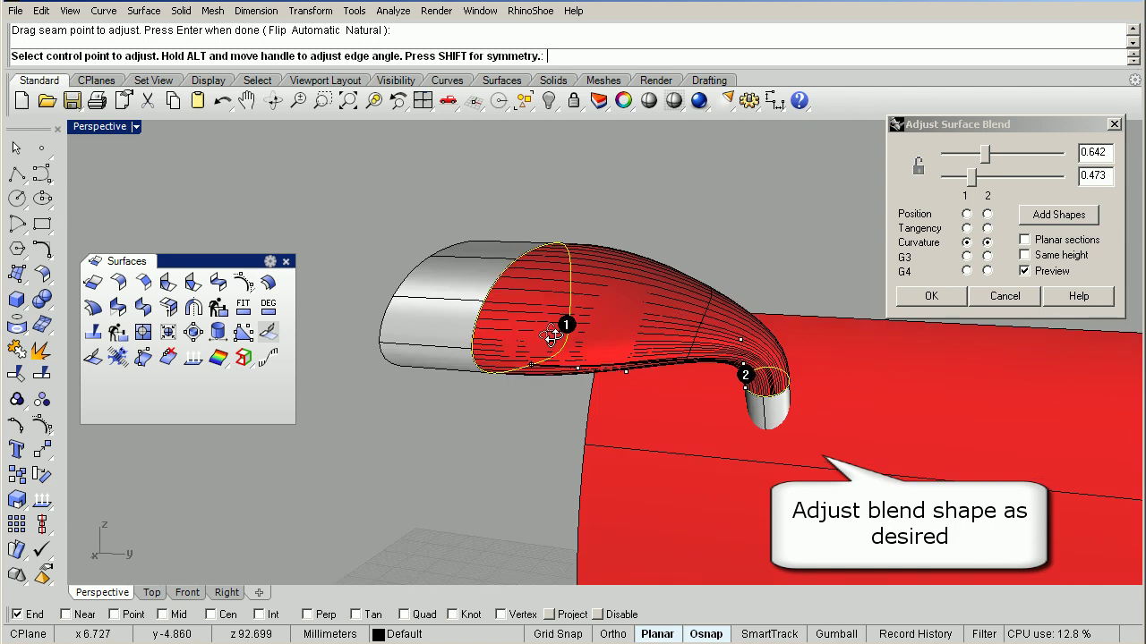
right_click_drag(418, 291, 418, 371)
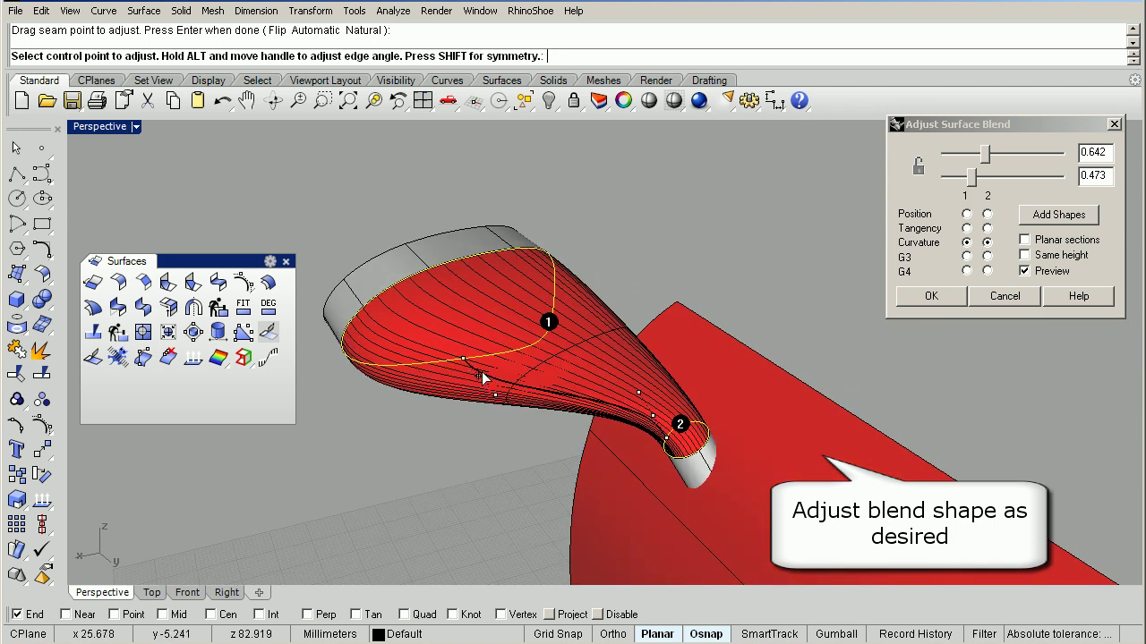
scroll(537, 385, "up", 1)
scroll(746, 403, "up", 1)
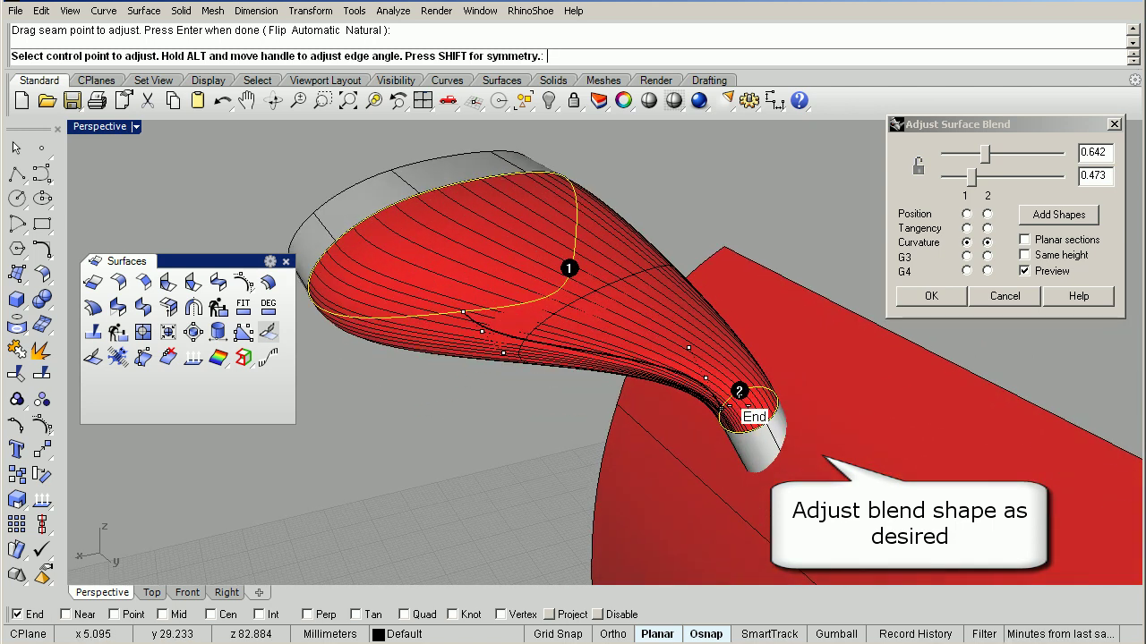
Reposition the blend's control points near the stem end, with End osnap turned off.
left_click(722, 414)
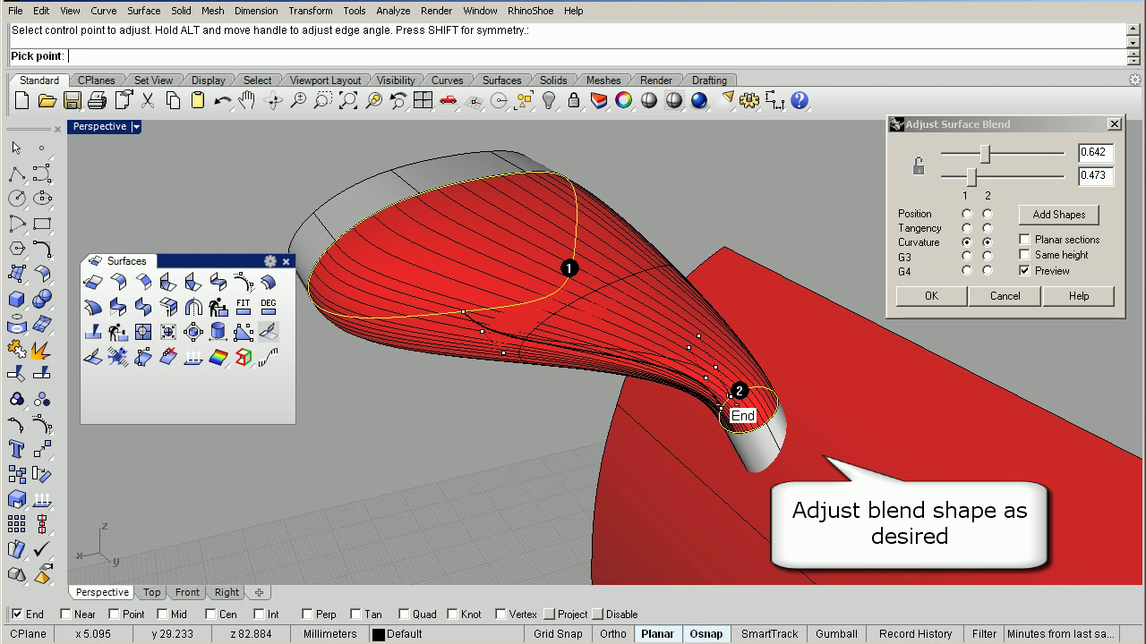
left_click(772, 391)
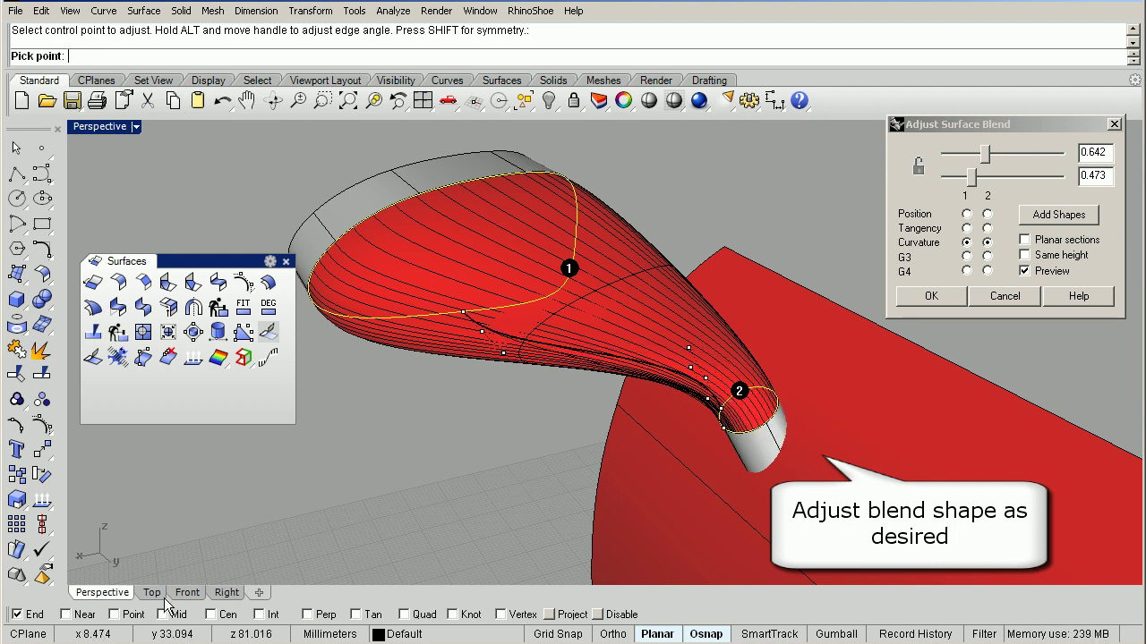
left_click(17, 615)
left_click(756, 385)
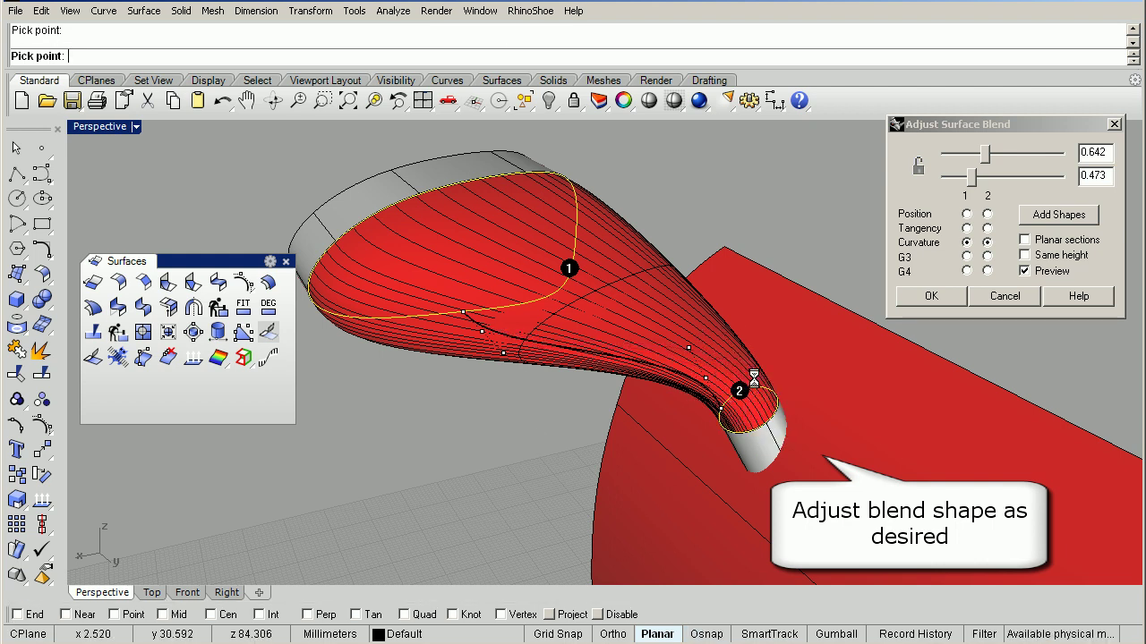
mouse_move(761, 397)
right_mouse_down()
mouse_move(748, 327)
mouse_move(658, 324)
mouse_move(710, 335)
mouse_move(729, 384)
right_mouse_up()
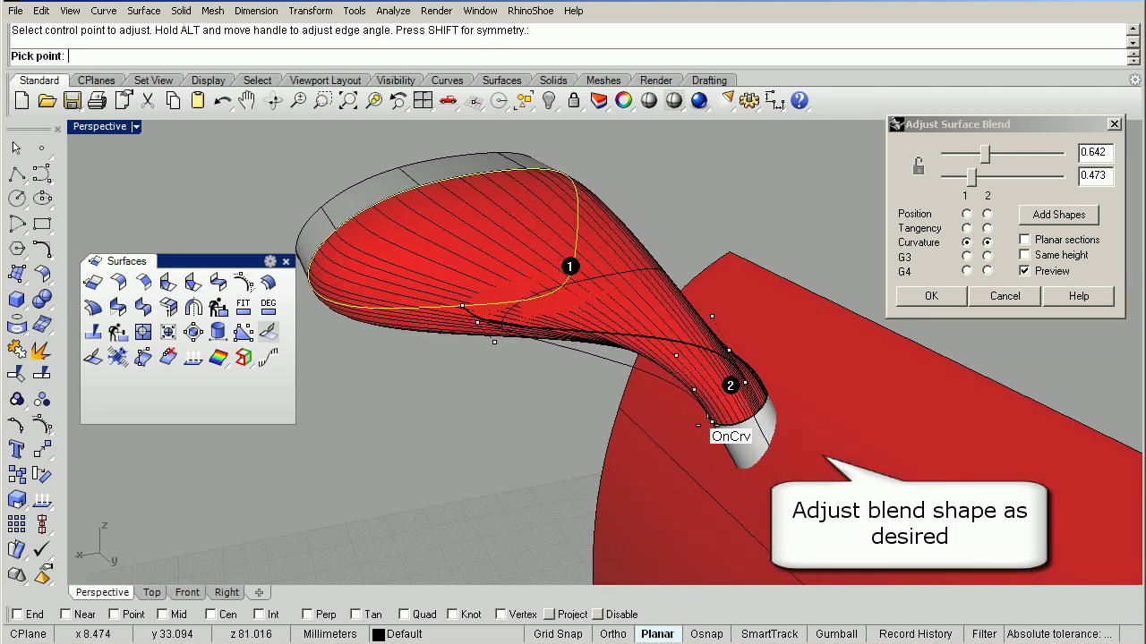
left_click(722, 415)
mouse_move(591, 413)
right_mouse_down()
mouse_move(749, 399)
mouse_move(701, 367)
mouse_move(805, 347)
mouse_move(750, 337)
mouse_move(652, 367)
mouse_move(633, 397)
mouse_move(504, 404)
mouse_move(537, 417)
mouse_move(602, 394)
right_mouse_up()
left_click(803, 343)
left_click(788, 340)
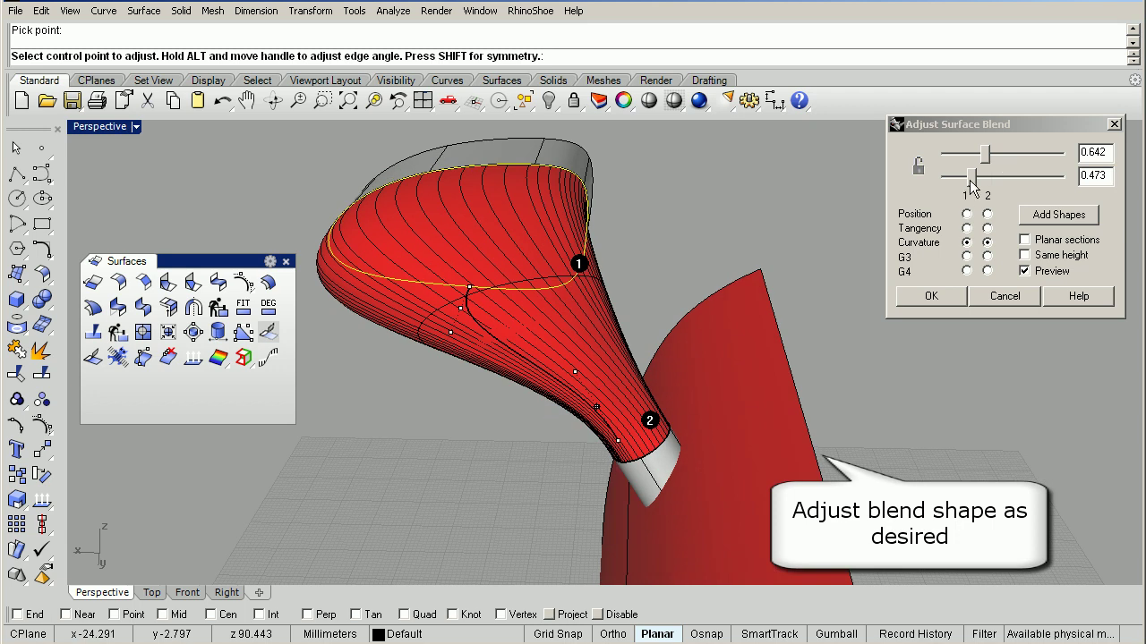
Set G3 continuity at both the shell and stem ends of the blend.
left_click(966, 241)
left_click(987, 258)
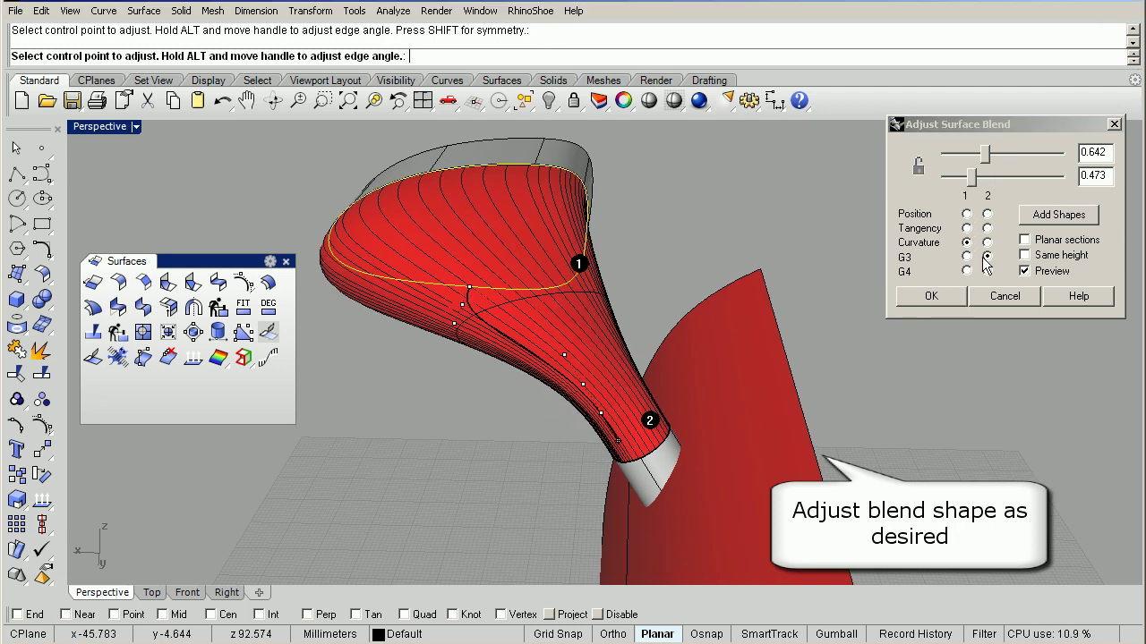
left_click(966, 257)
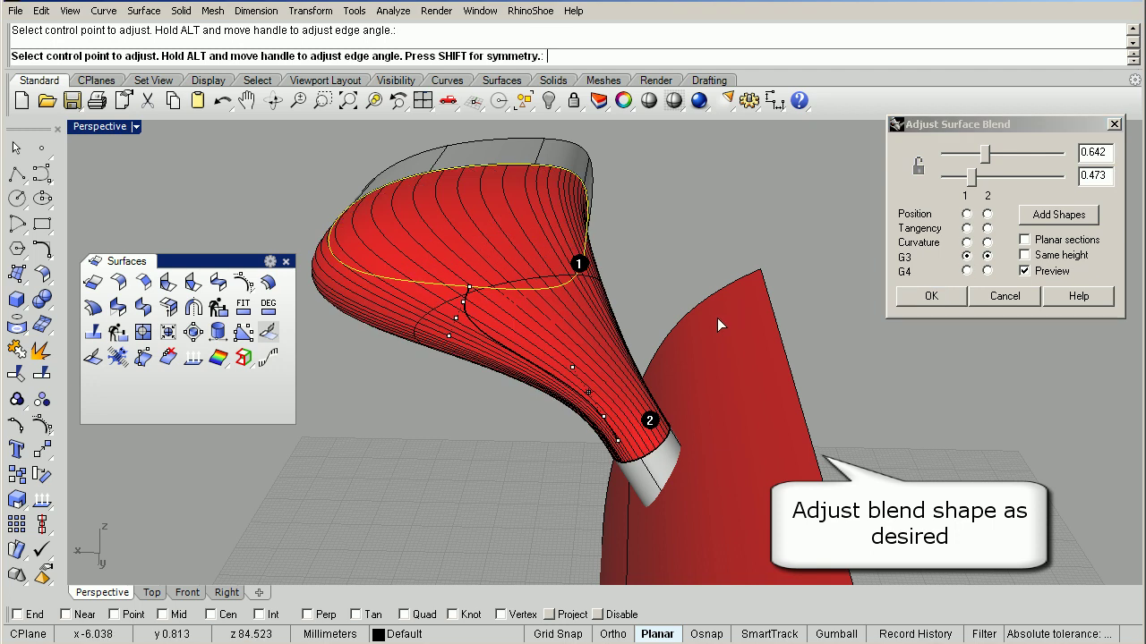
mouse_move(717, 318)
right_mouse_down()
mouse_move(790, 324)
mouse_move(852, 247)
mouse_move(904, 268)
right_mouse_up()
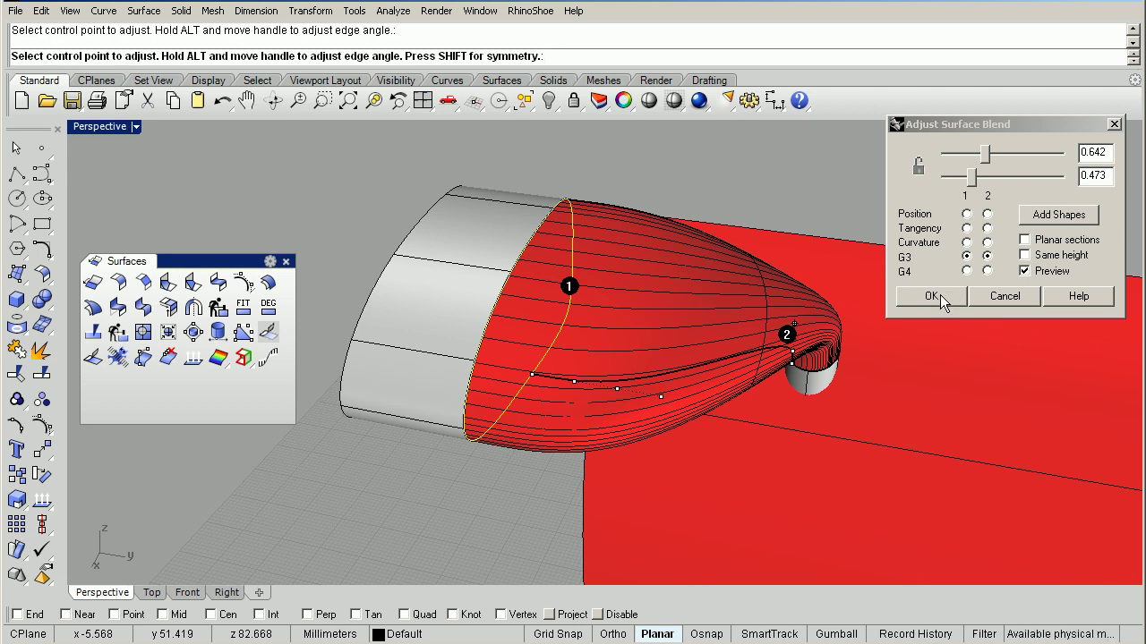
Accept the blend and delete the grey extruded mirror-housing band.
left_click(941, 298)
right_click_drag(606, 435, 689, 361)
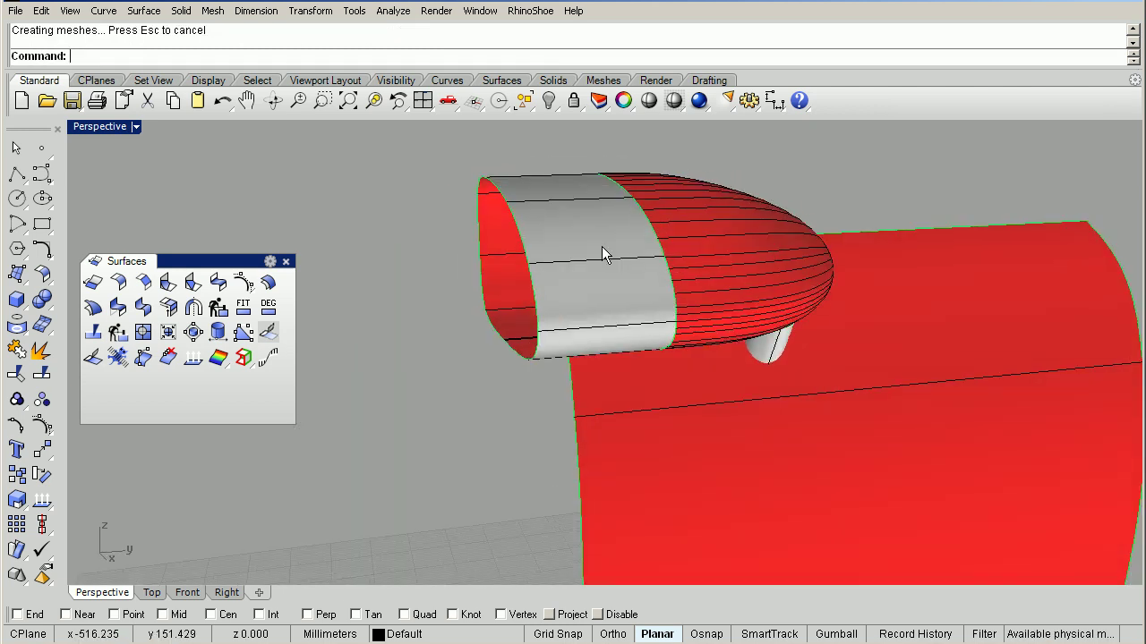
left_click(562, 213)
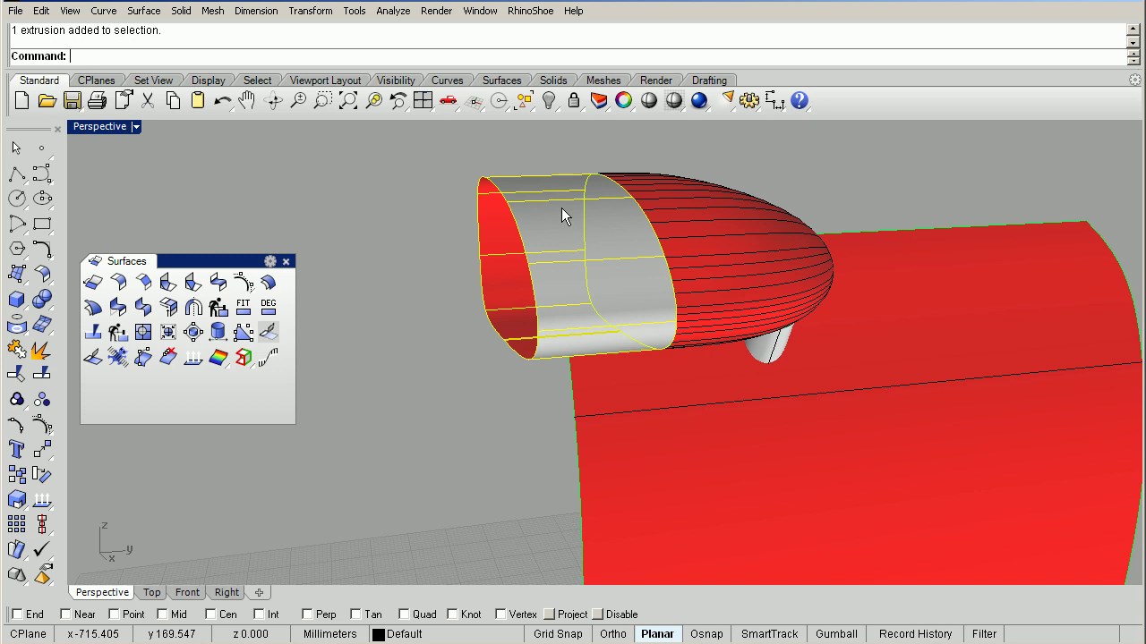
left_click(750, 209)
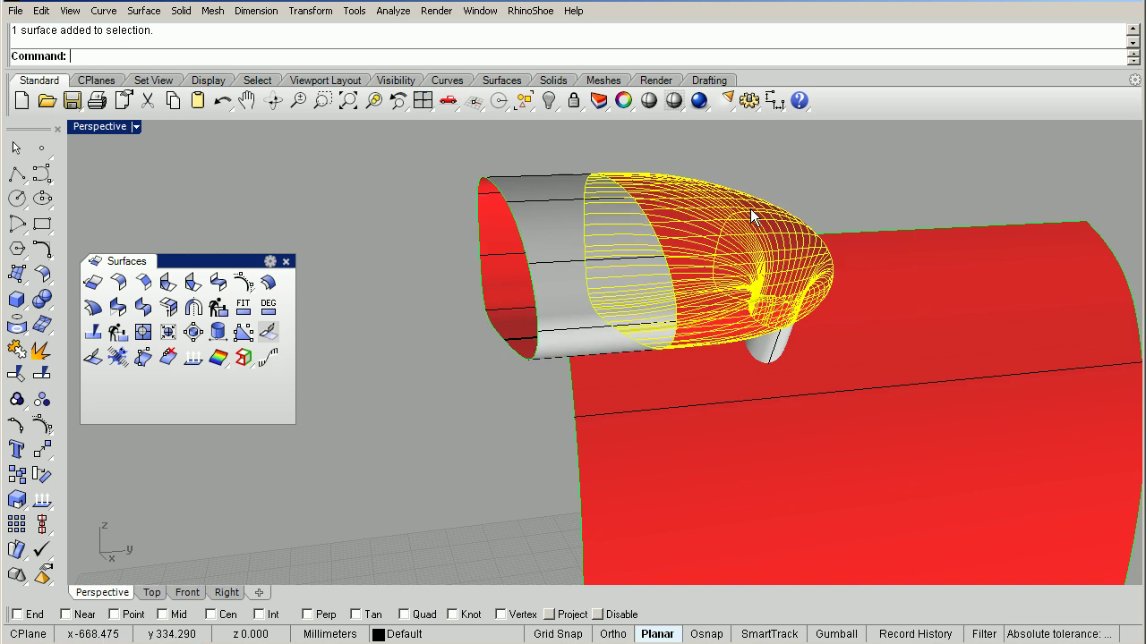
left_click(538, 194)
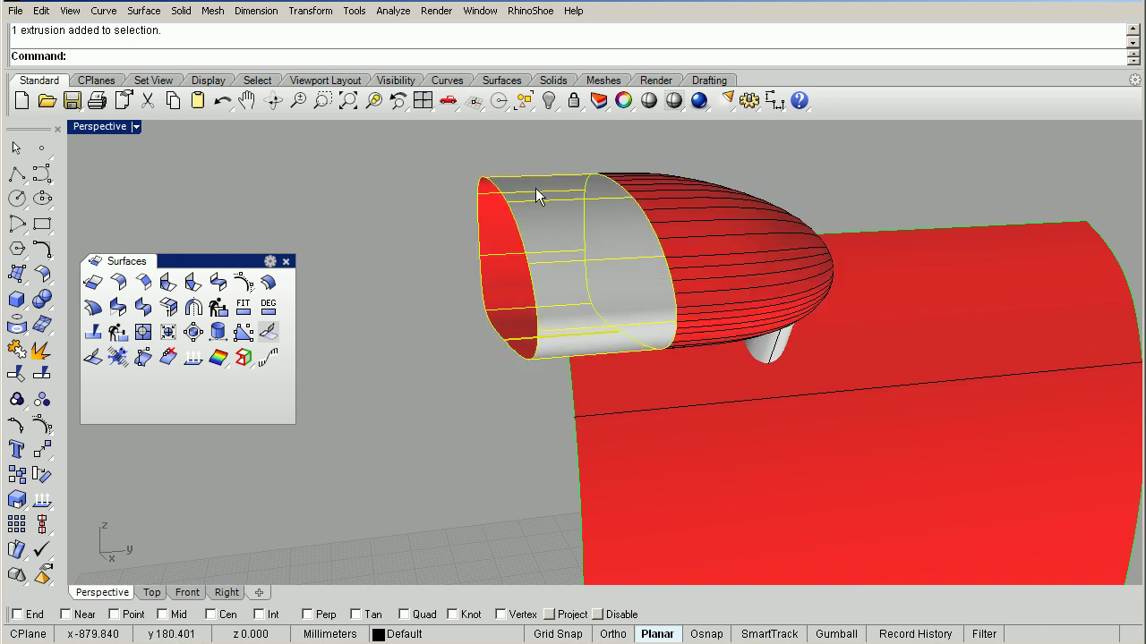
key("Delete")
mouse_move(566, 256)
right_mouse_down()
mouse_move(731, 269)
mouse_move(621, 274)
mouse_move(673, 287)
right_mouse_up()
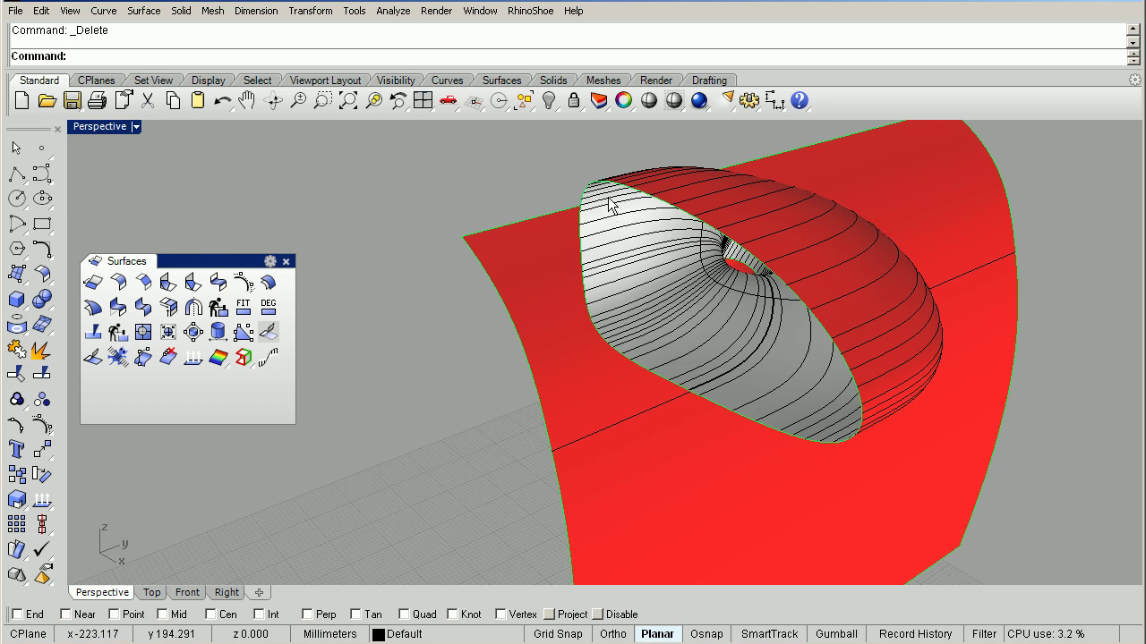
Cap the blend's open wide end with a PlanarSrf from its edge.
left_click(17, 275)
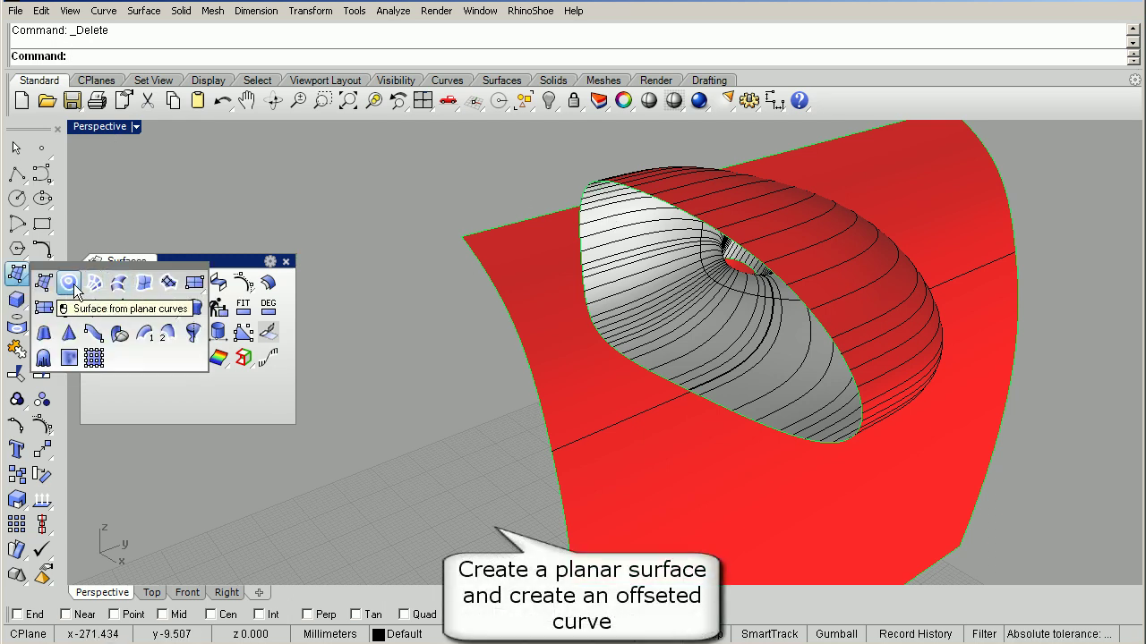
left_click(43, 283)
left_click(599, 185)
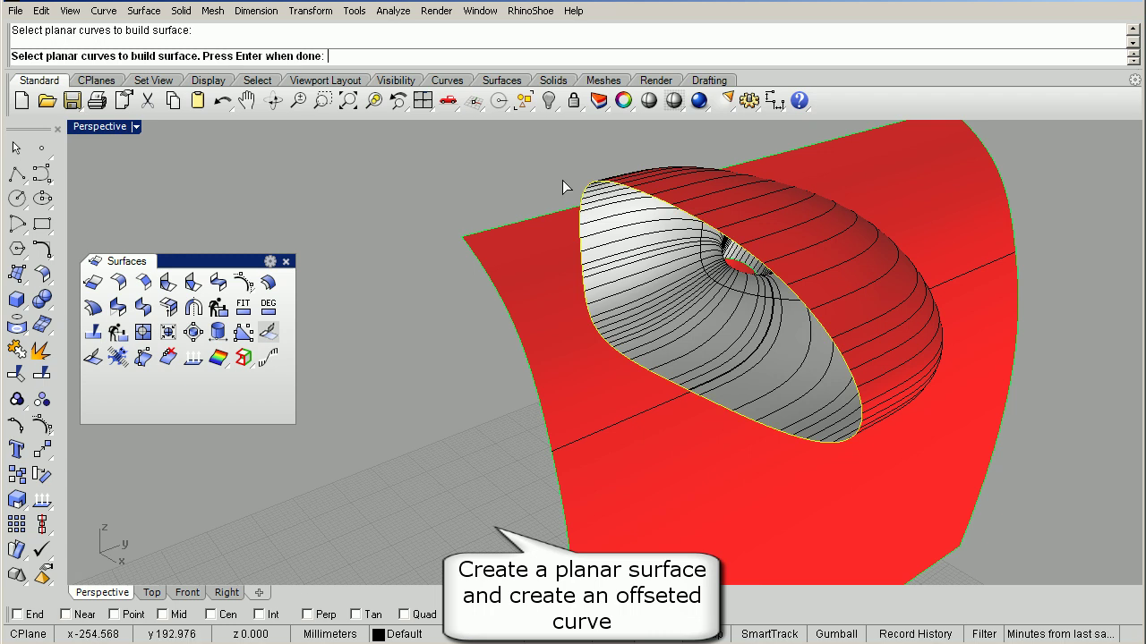
key("Return")
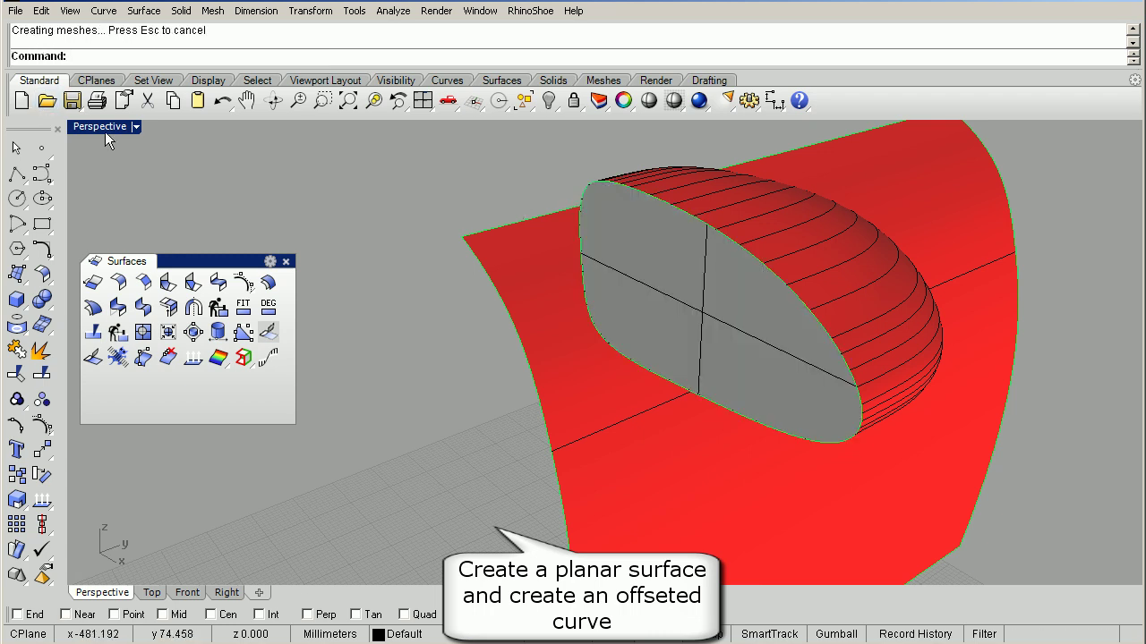
Restore the four-viewport layout and replace the floating Surface toolbar with the Curves toolbar.
double_click(105, 127)
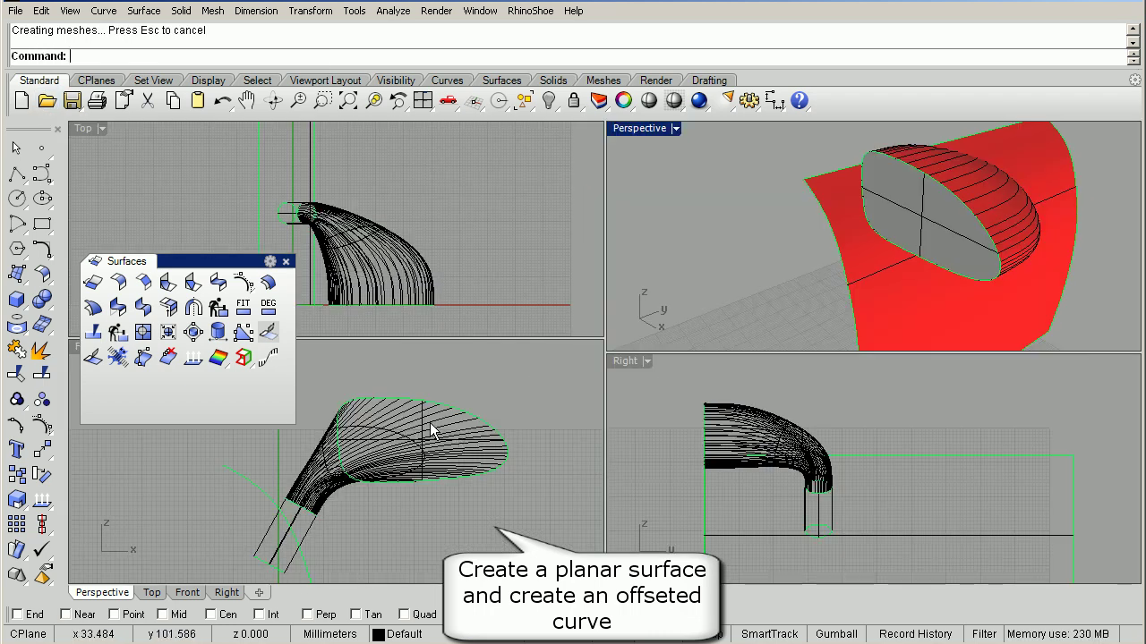
scroll(430, 431, "up", 2)
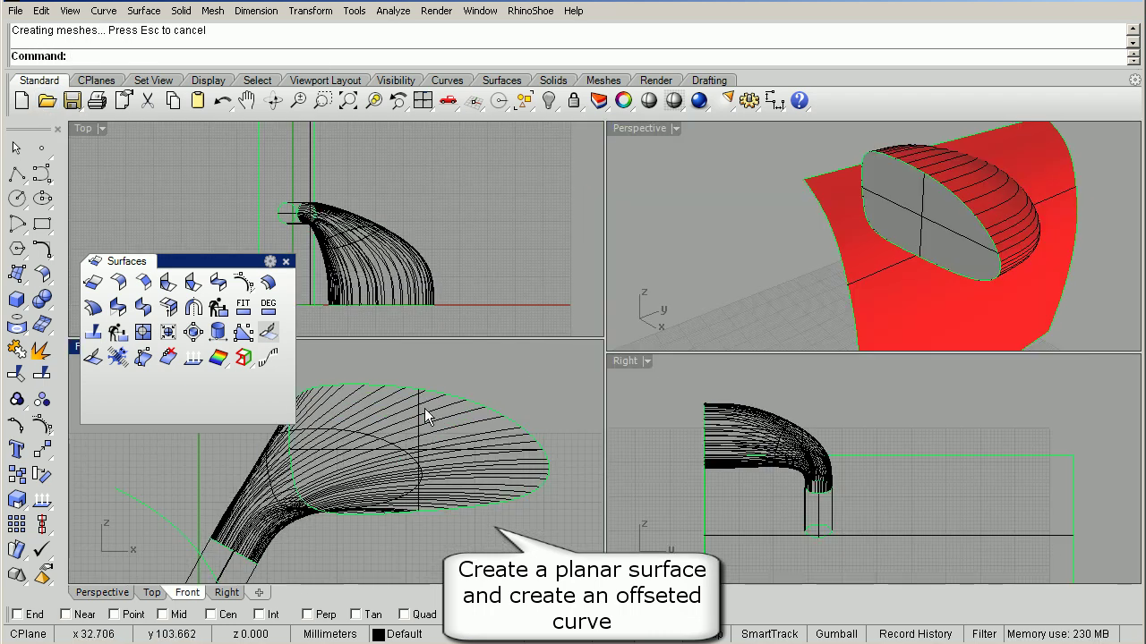
left_click(287, 262)
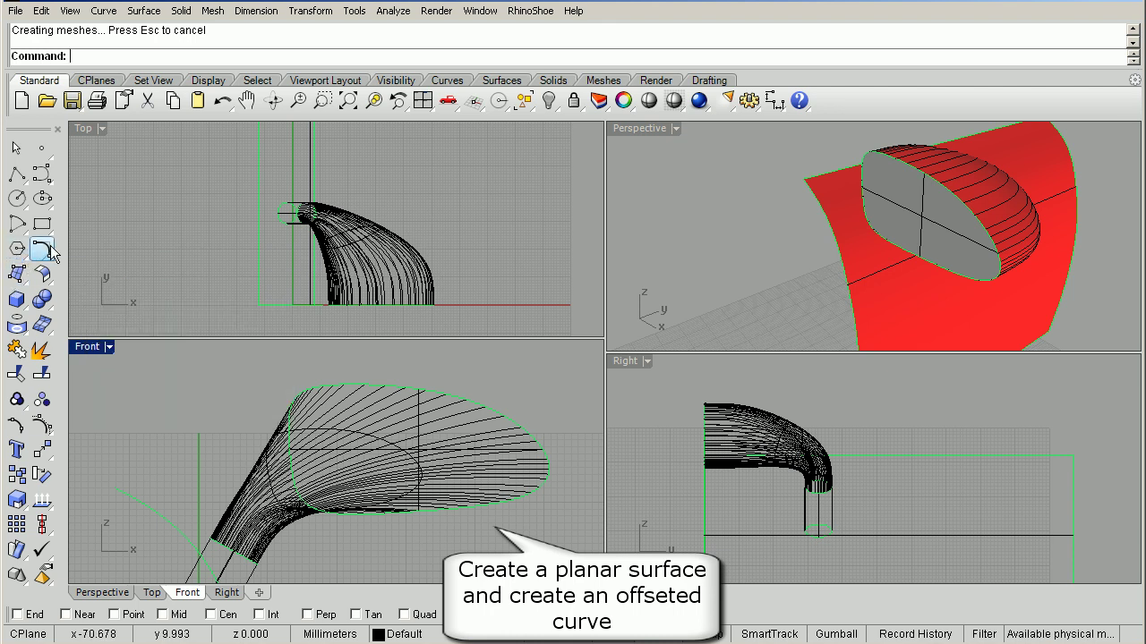
left_click(51, 253)
left_click_drag(61, 245, 81, 240)
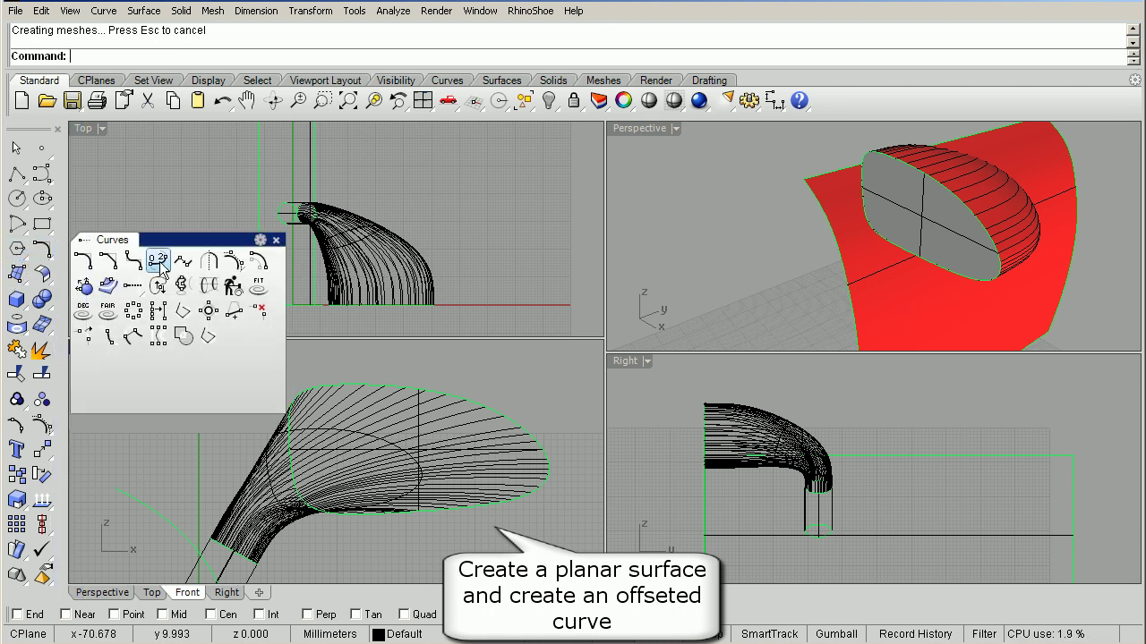
Offset the cap's outer edge inward by 1.75.
left_click(258, 260)
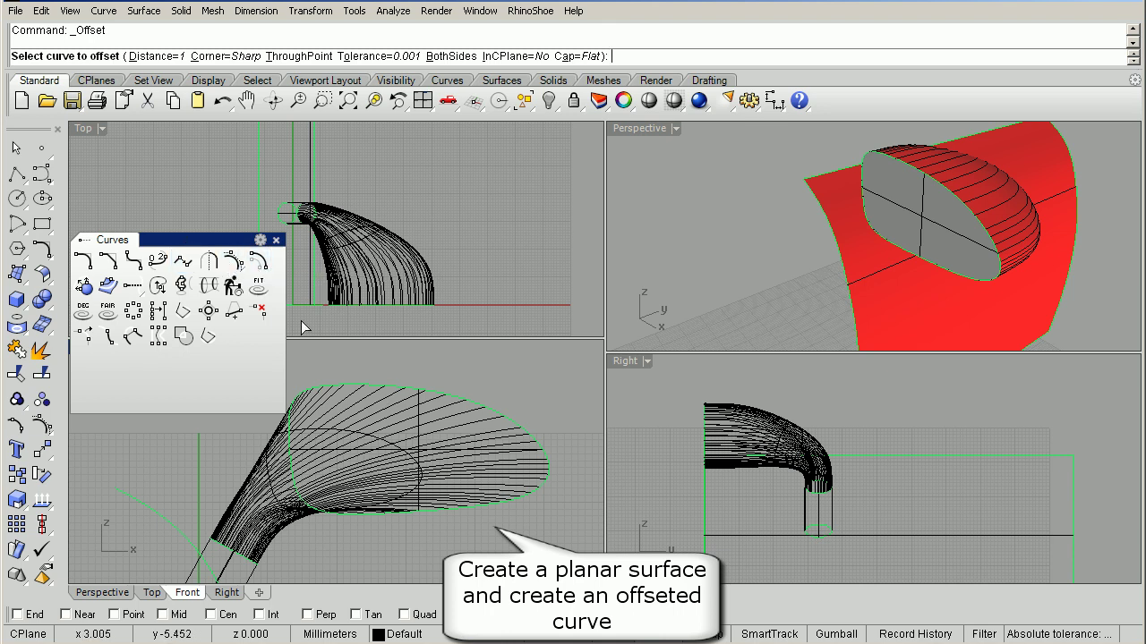
left_click(504, 431)
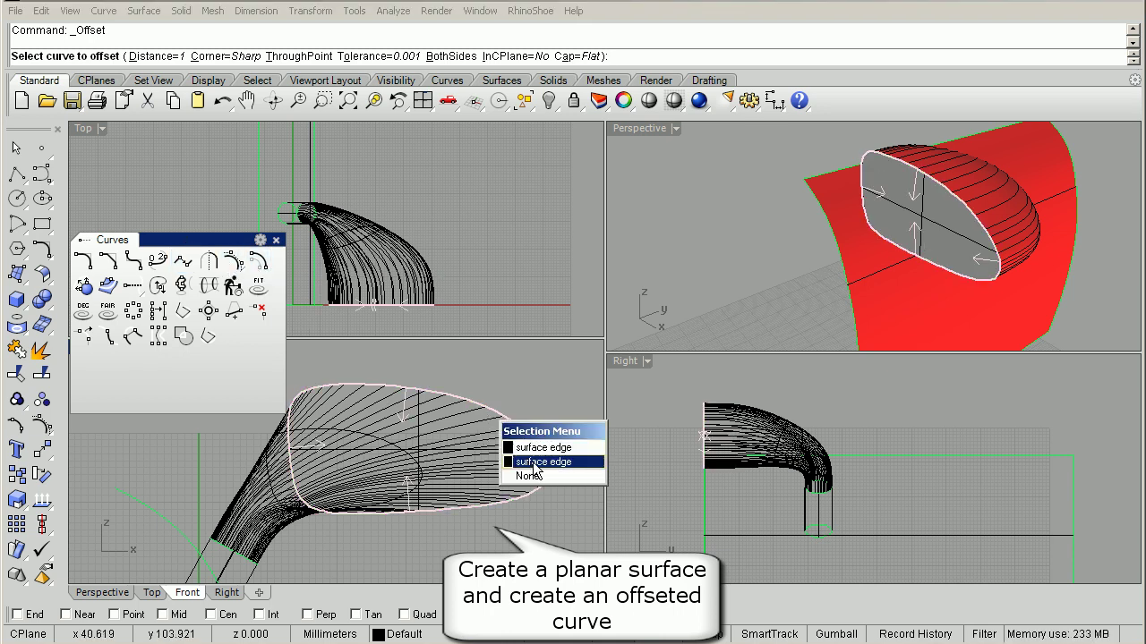
left_click(530, 462)
scroll(475, 426, "up", 3)
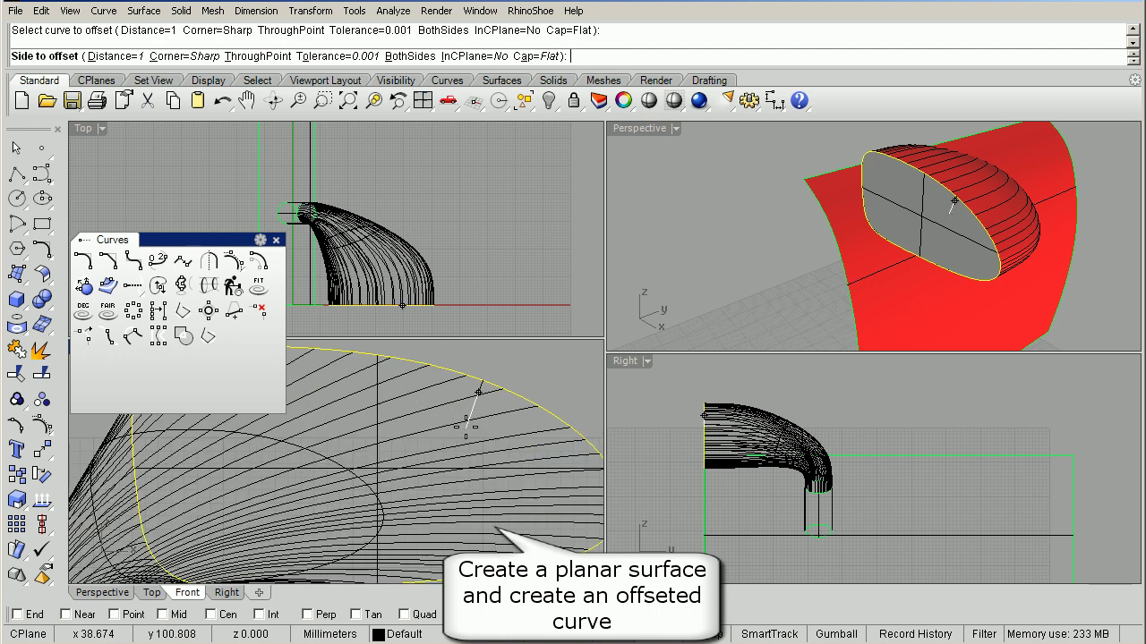
scroll(475, 426, "up", 2)
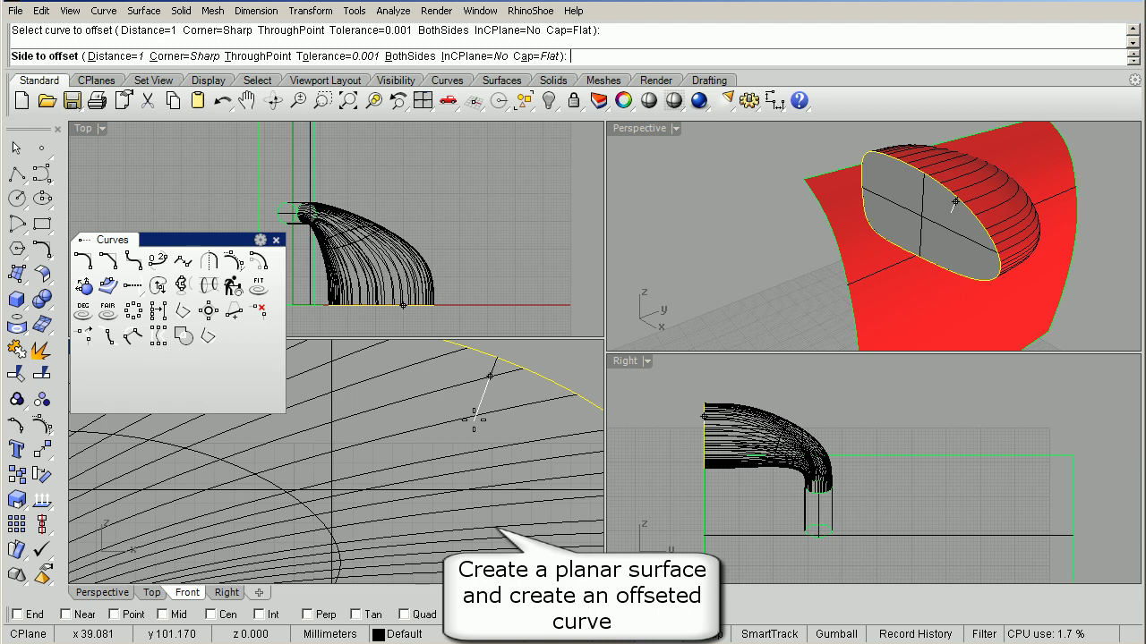
type("1.75")
key("Return")
left_click(466, 425)
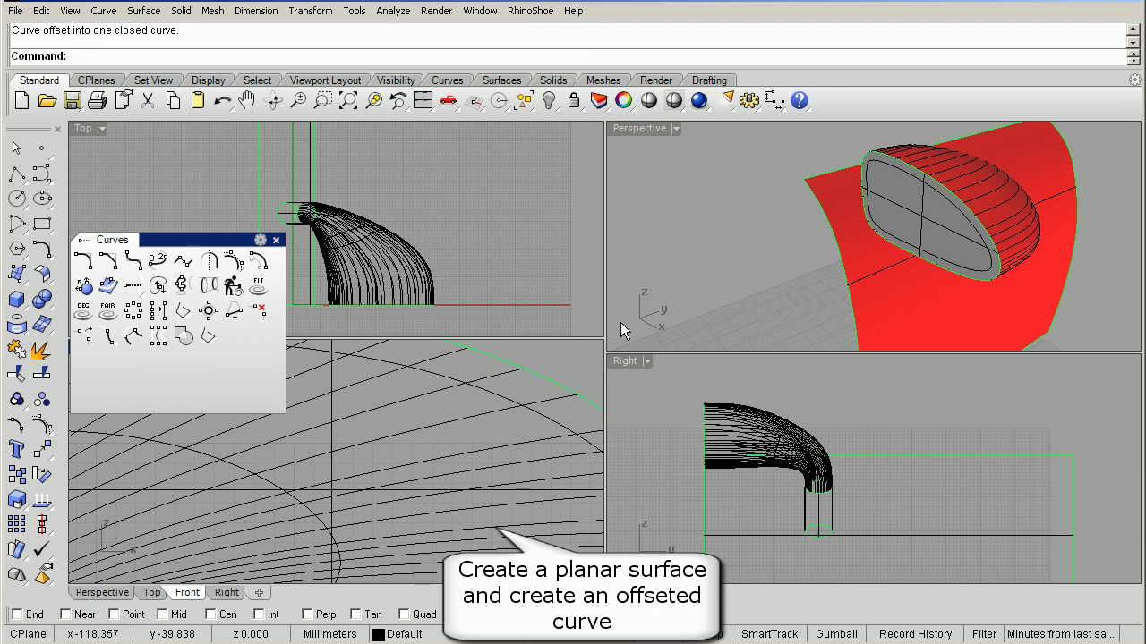
Offset the mirror face's edge 1.3 toward the inside.
scroll(967, 192, "up", 2)
scroll(962, 224, "up", 1)
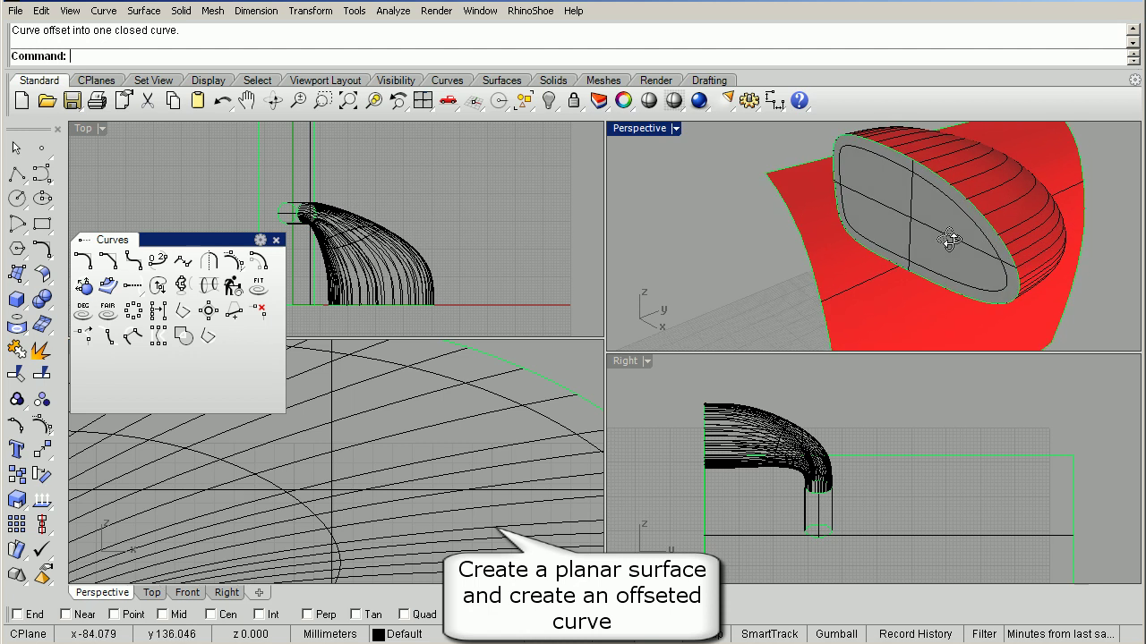
right_click_drag(951, 240, 1006, 223)
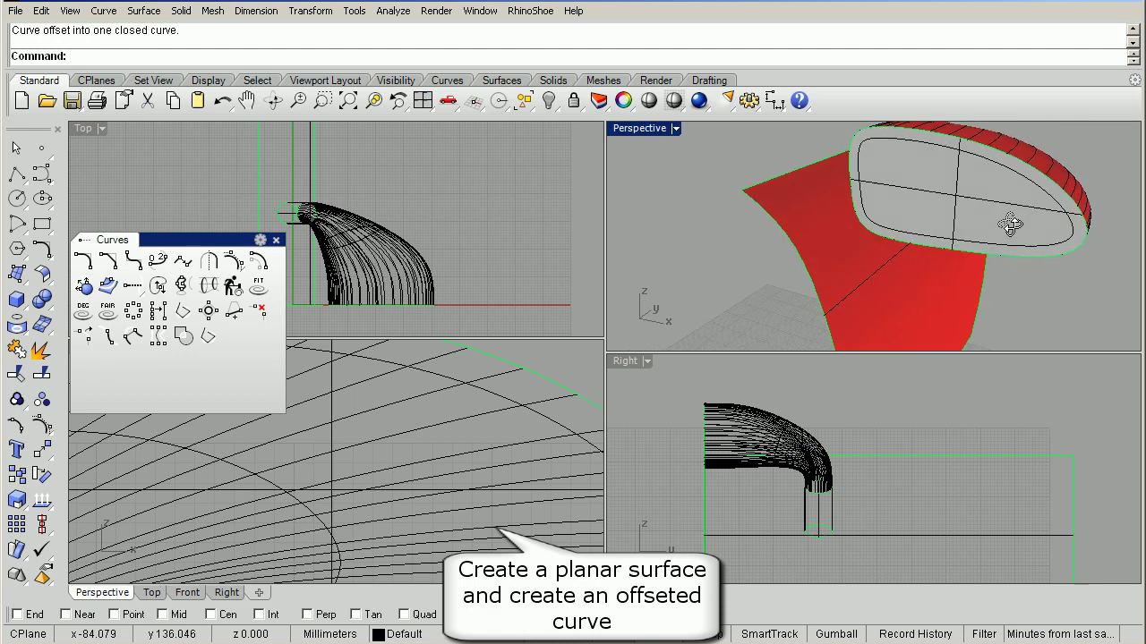
right_click(489, 363)
left_click(493, 365)
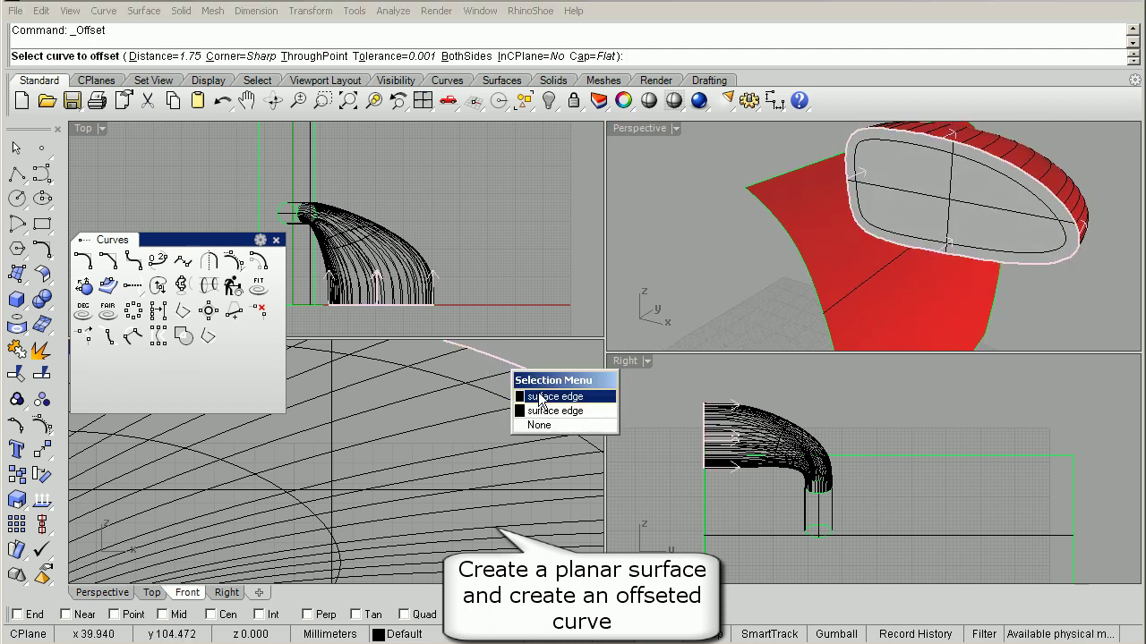
left_click(583, 412)
type("1.")
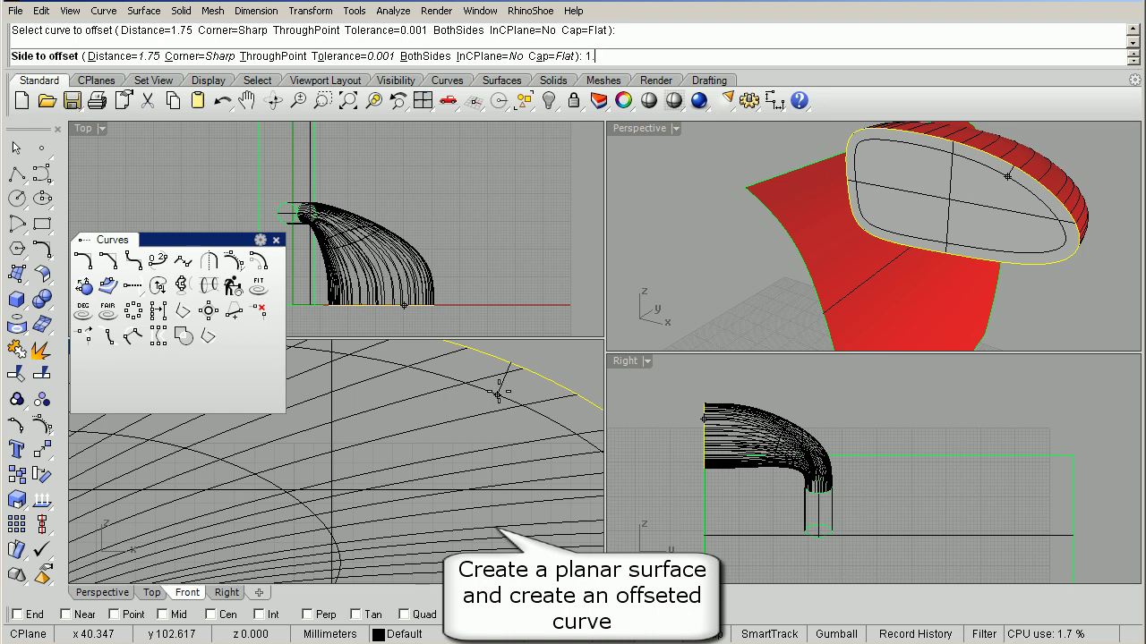
type("3")
key("Return")
left_click(438, 447)
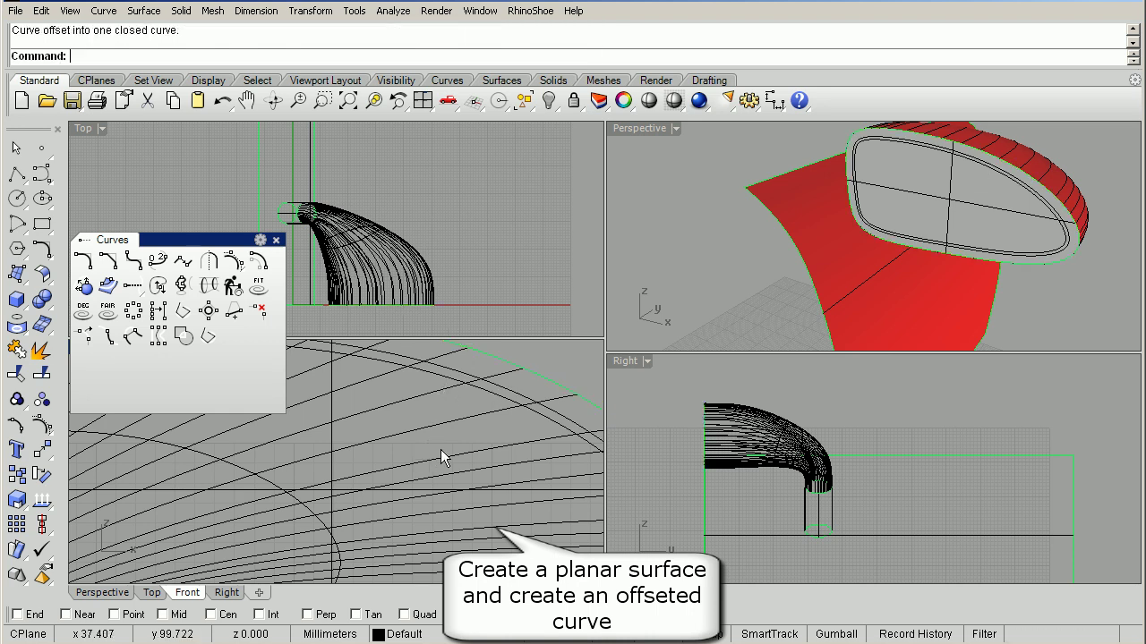
Delete the extra offset curve and maximize the Perspective view.
left_click(525, 412)
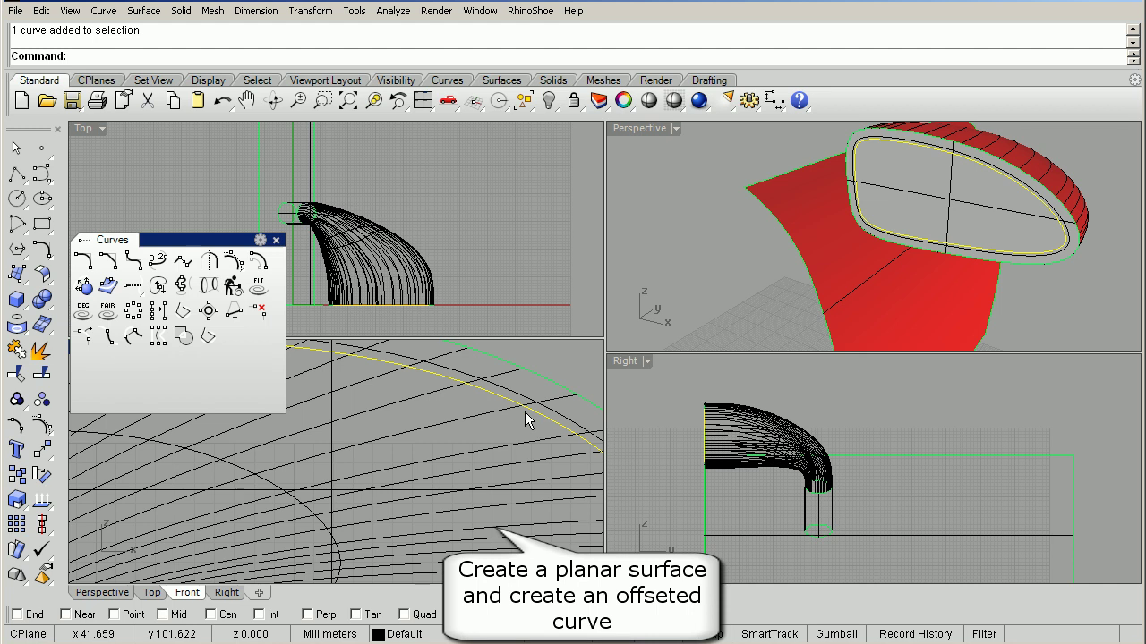
key("Delete")
left_click(634, 129)
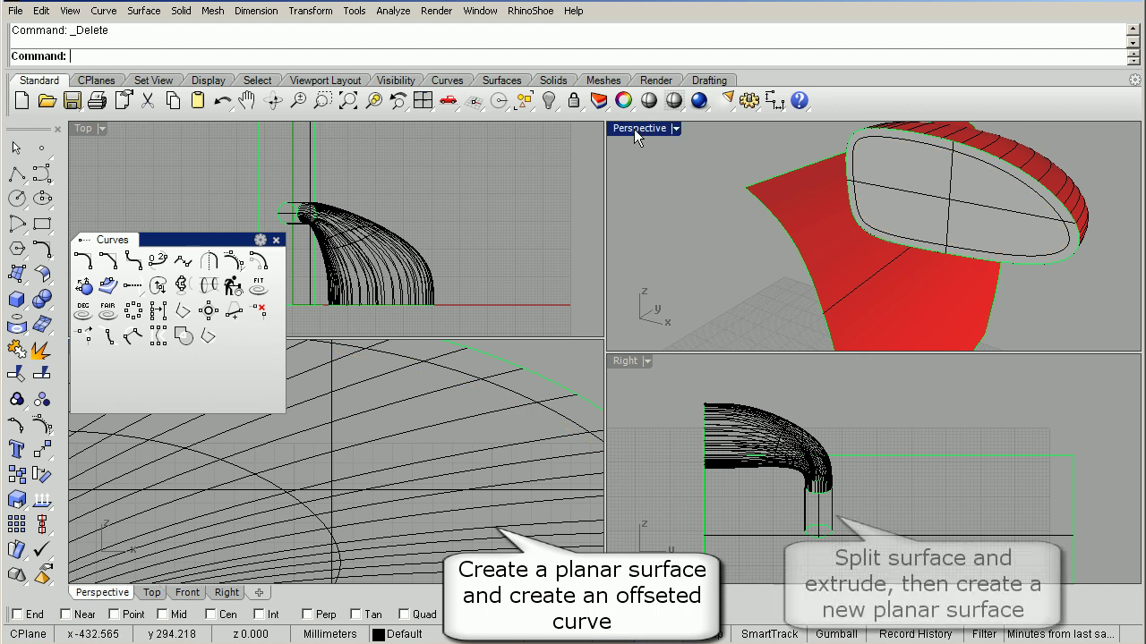
double_click(634, 129)
right_click_drag(771, 380, 760, 378)
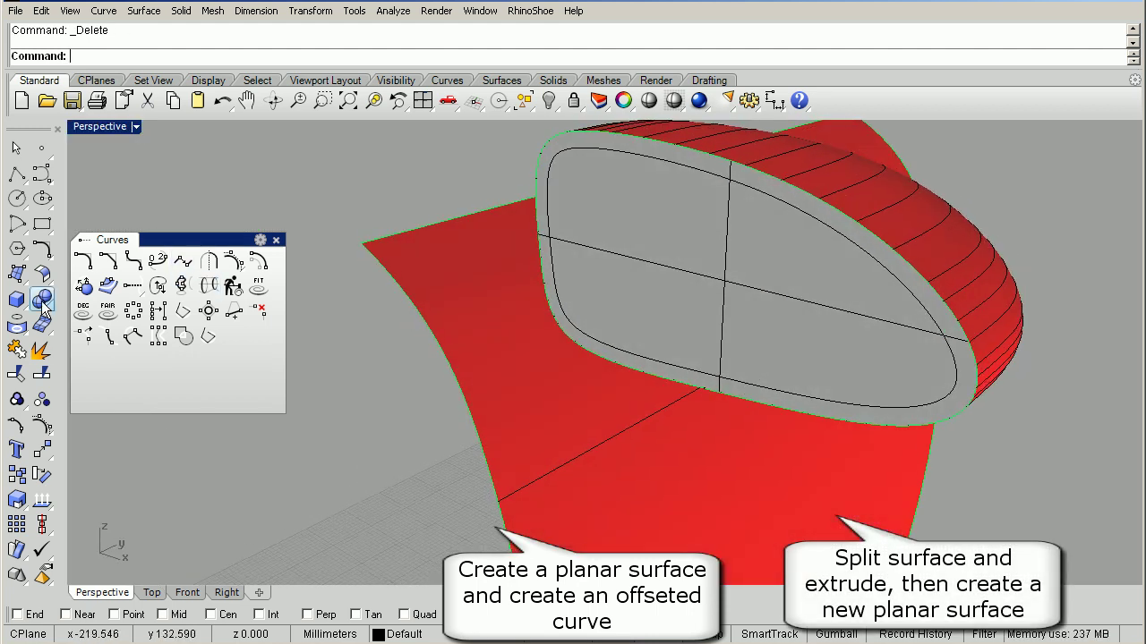
Split the flat face with the inset curve and delete the inner face piece.
left_click(43, 379)
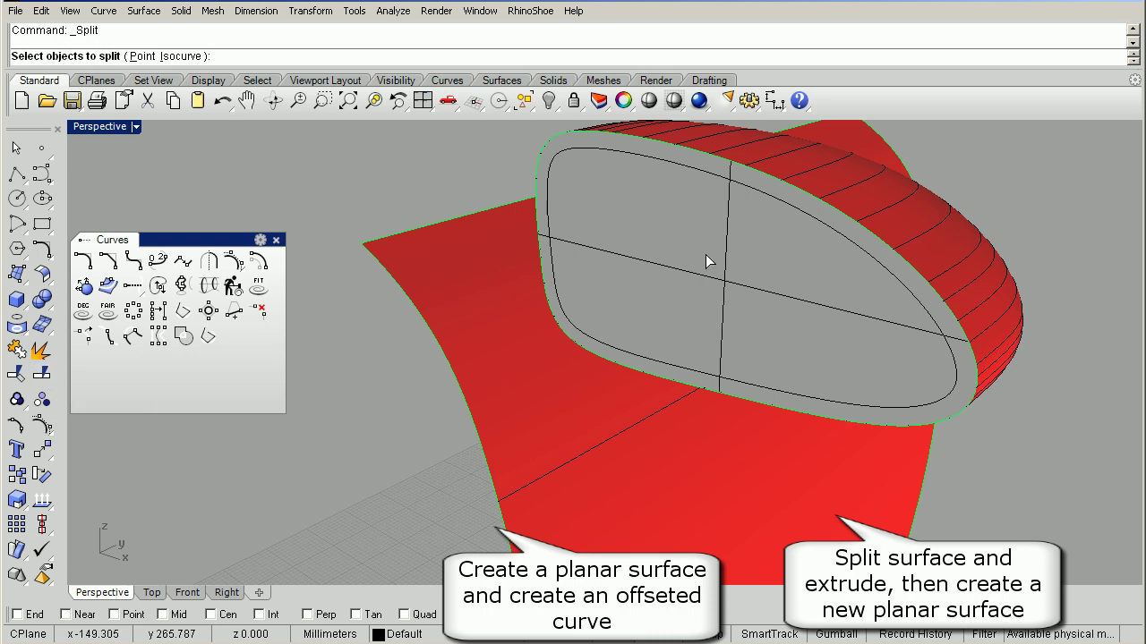
left_click(708, 255)
key("Return")
left_click(757, 200)
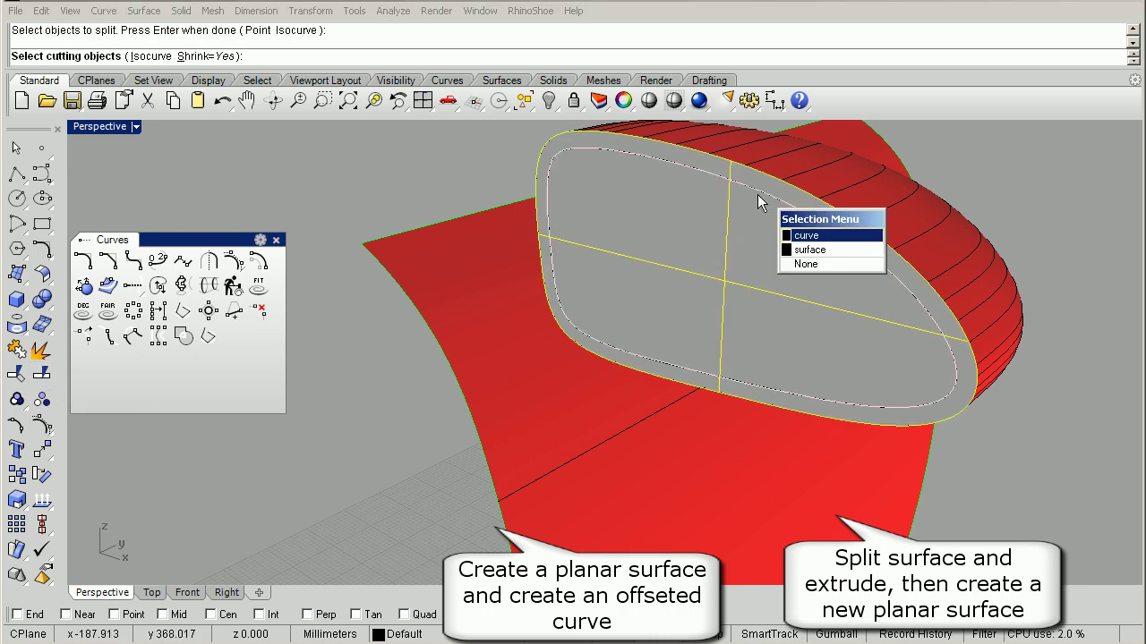
left_click(800, 235)
key("Return")
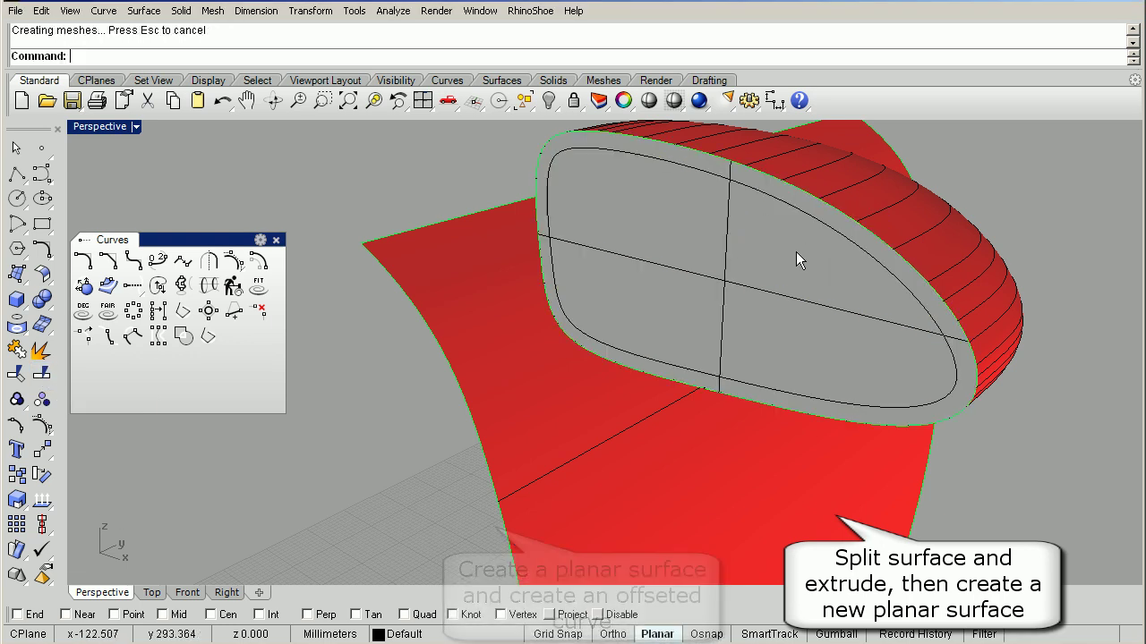
left_click(768, 268)
key("Delete")
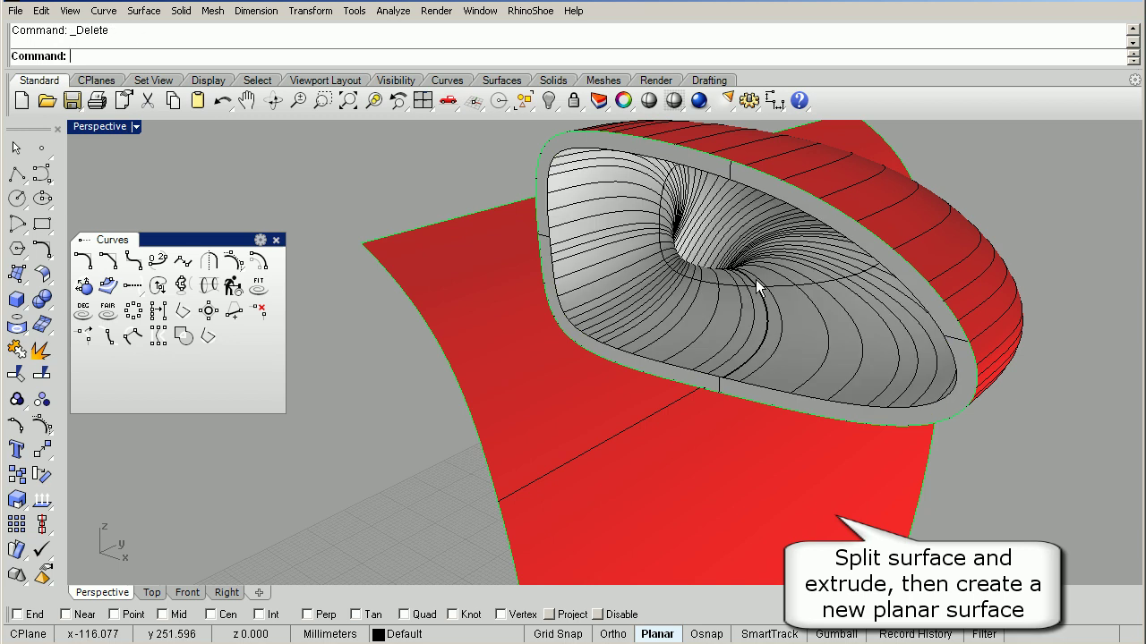
right_click_drag(755, 279, 689, 327)
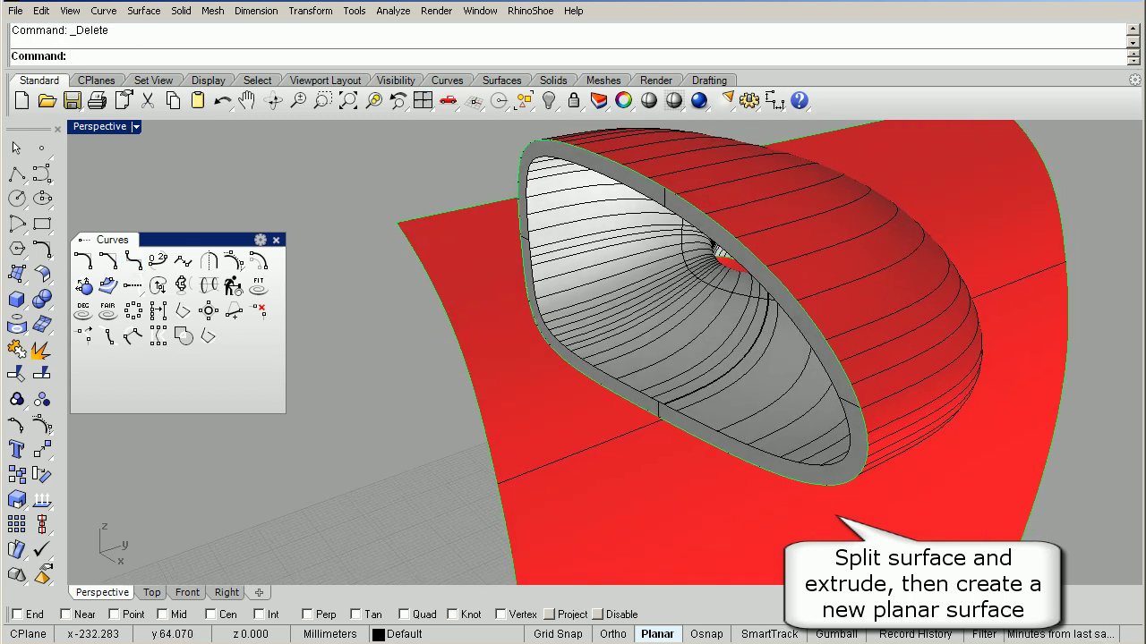
left_click(16, 274)
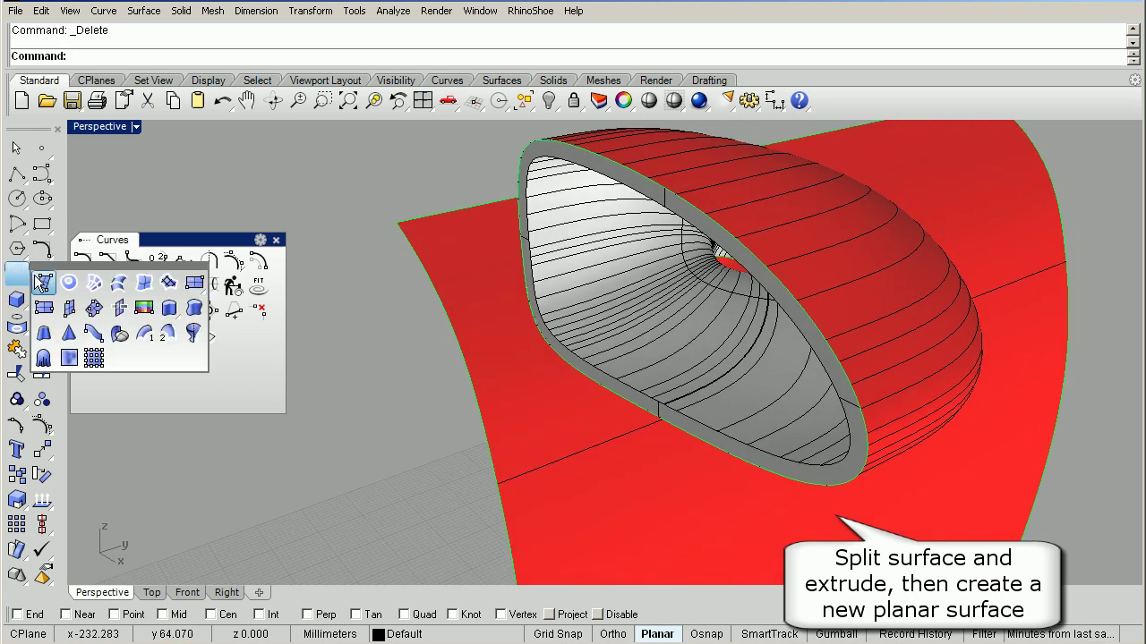
Extrude the inner rim curve straight back into the shell to form a recessed wall.
left_click(168, 307)
left_click(573, 349)
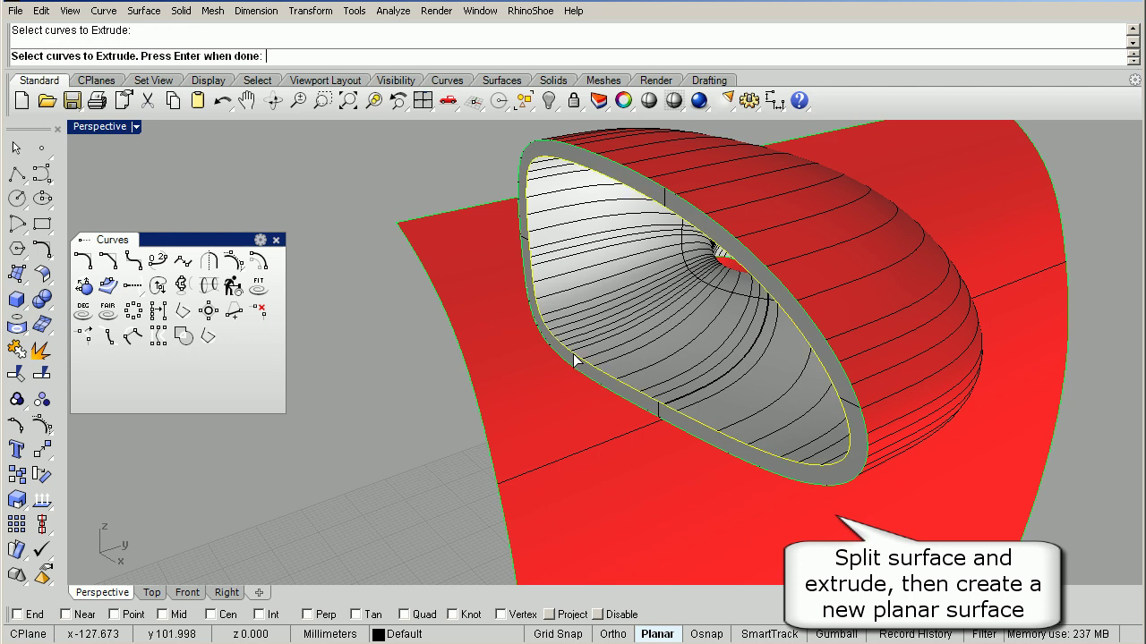
key("Return")
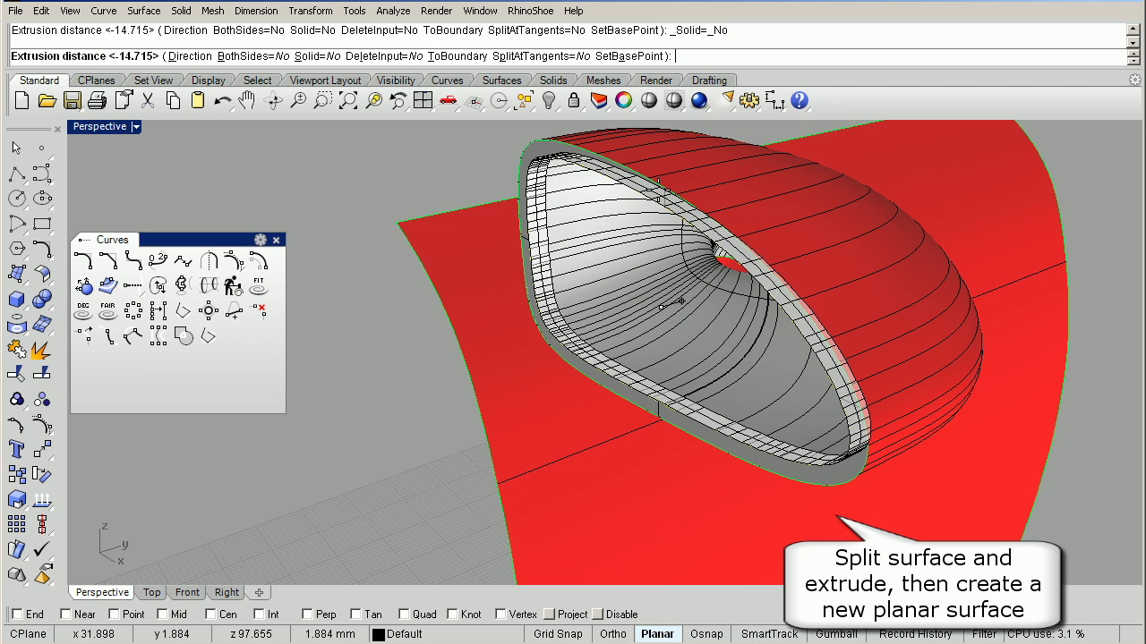
left_click(681, 301)
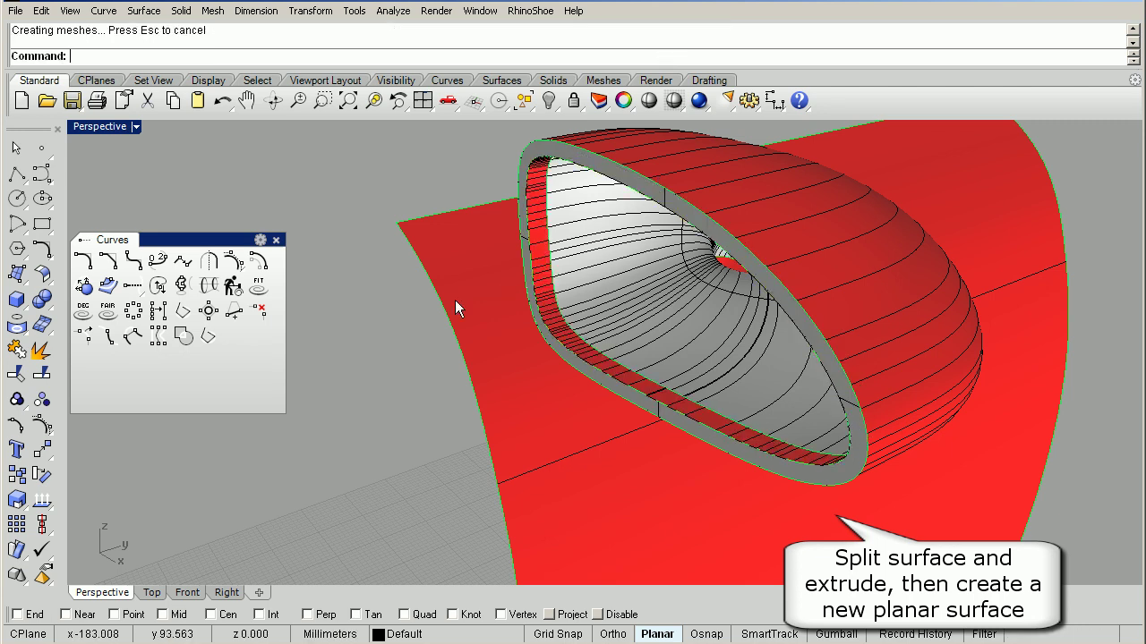
left_click(21, 277)
Create a flat glass-face surface from the inner rim curve inside the recess.
left_click(70, 283)
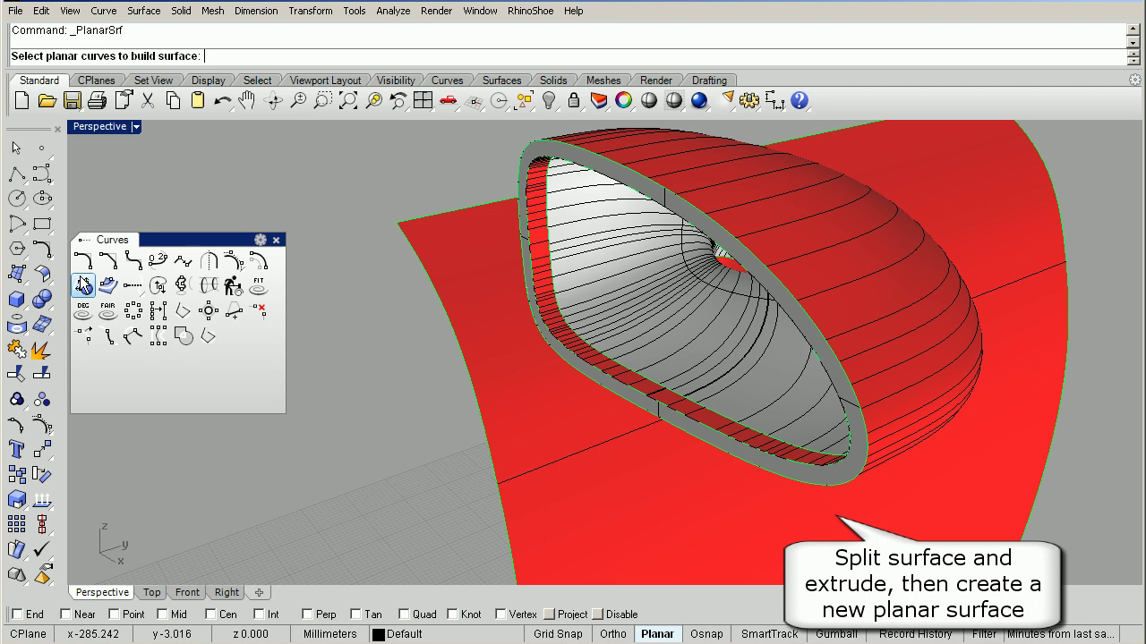
left_click(638, 374)
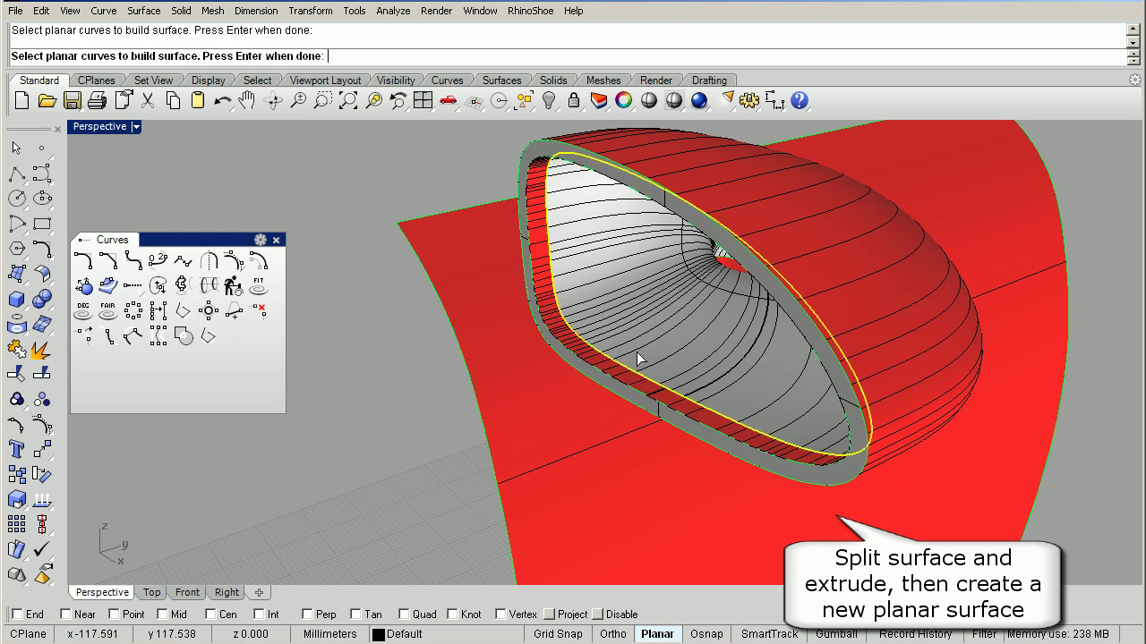
right_click(627, 349)
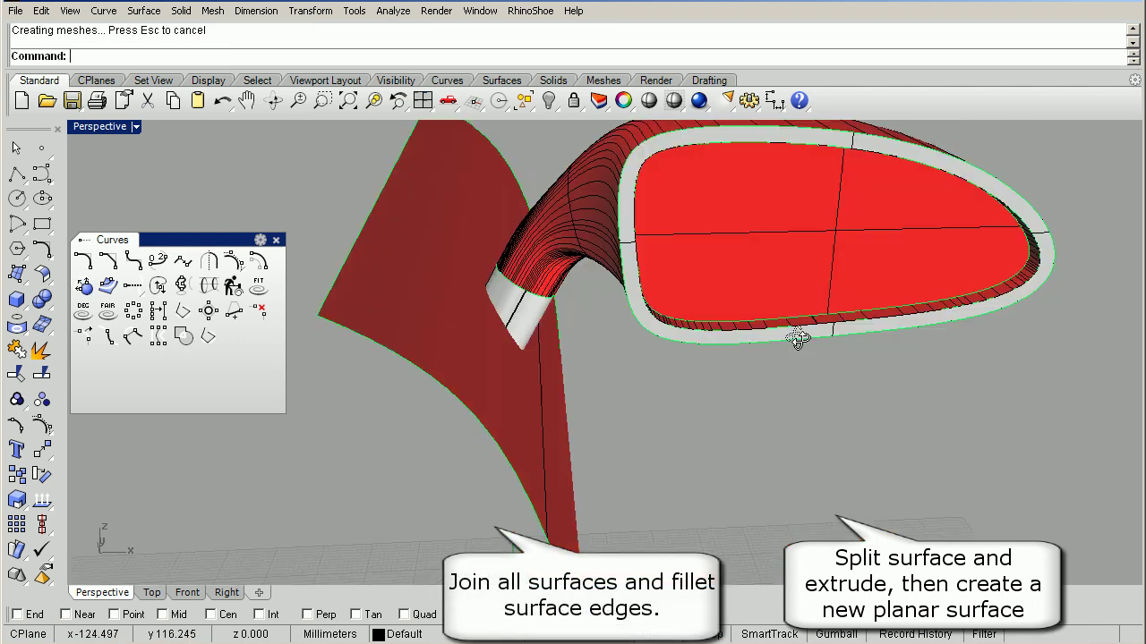
mouse_move(800, 332)
right_mouse_down()
mouse_move(786, 340)
mouse_move(788, 325)
right_mouse_up()
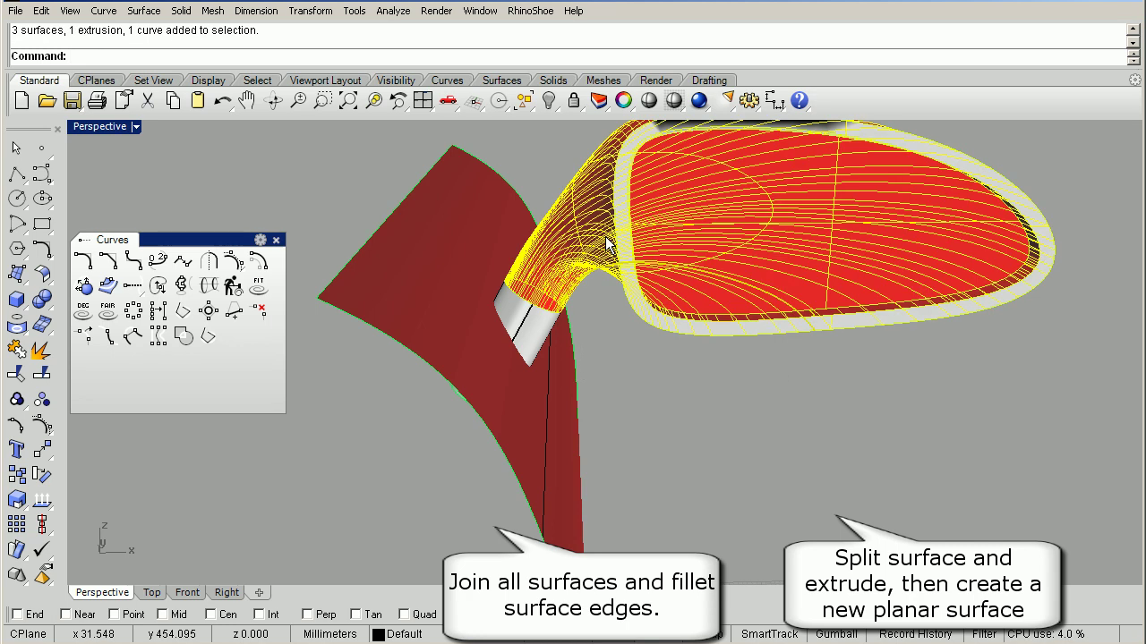
Select the shell surfaces and stem extrusion and Join them into one body.
left_click(527, 320, "shift")
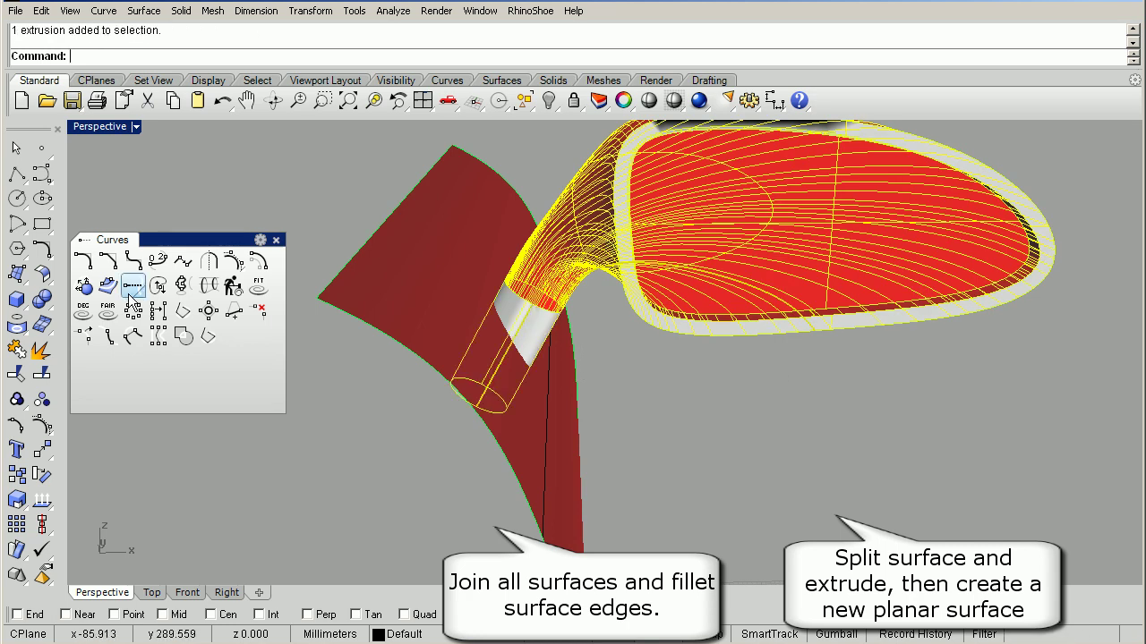
left_click(16, 355)
mouse_move(735, 426)
right_mouse_down()
mouse_move(942, 407)
mouse_move(844, 433)
mouse_move(817, 429)
mouse_move(809, 409)
mouse_move(735, 446)
mouse_move(761, 435)
right_mouse_up()
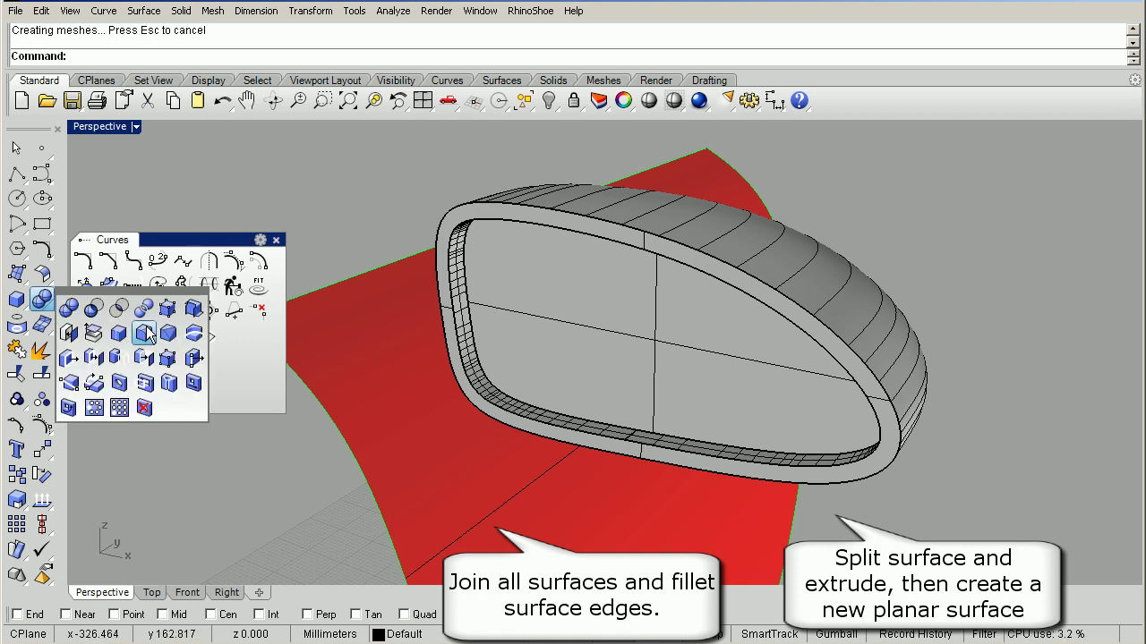
Pick the inner and outer rim edges of the mirror shell for FilletEdge.
left_click(146, 340)
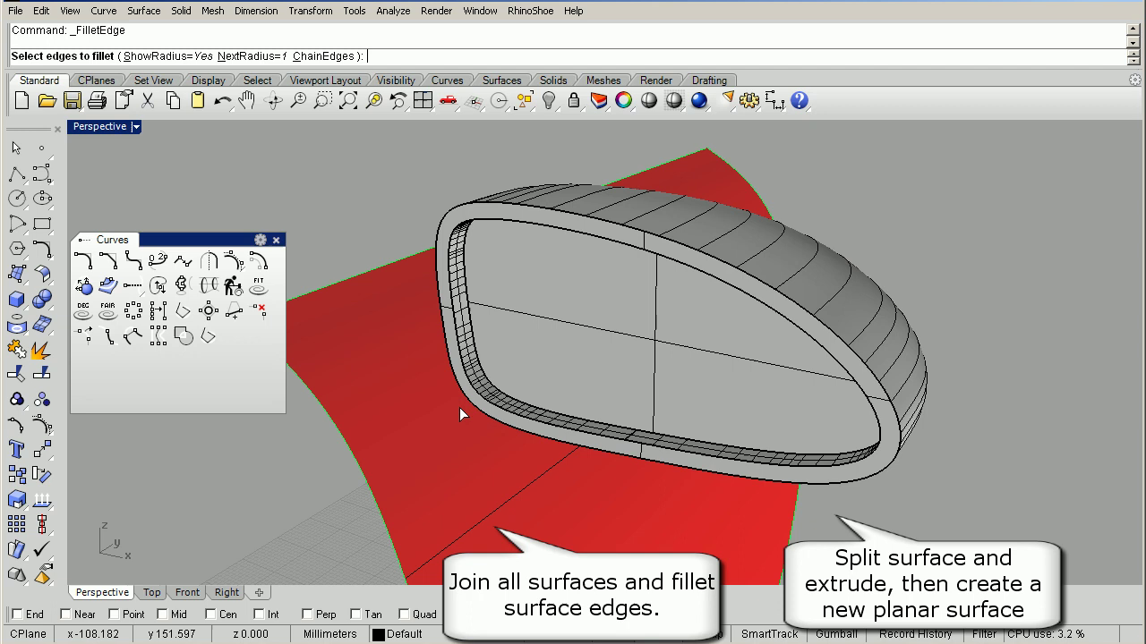
left_click(524, 427)
left_click(524, 432)
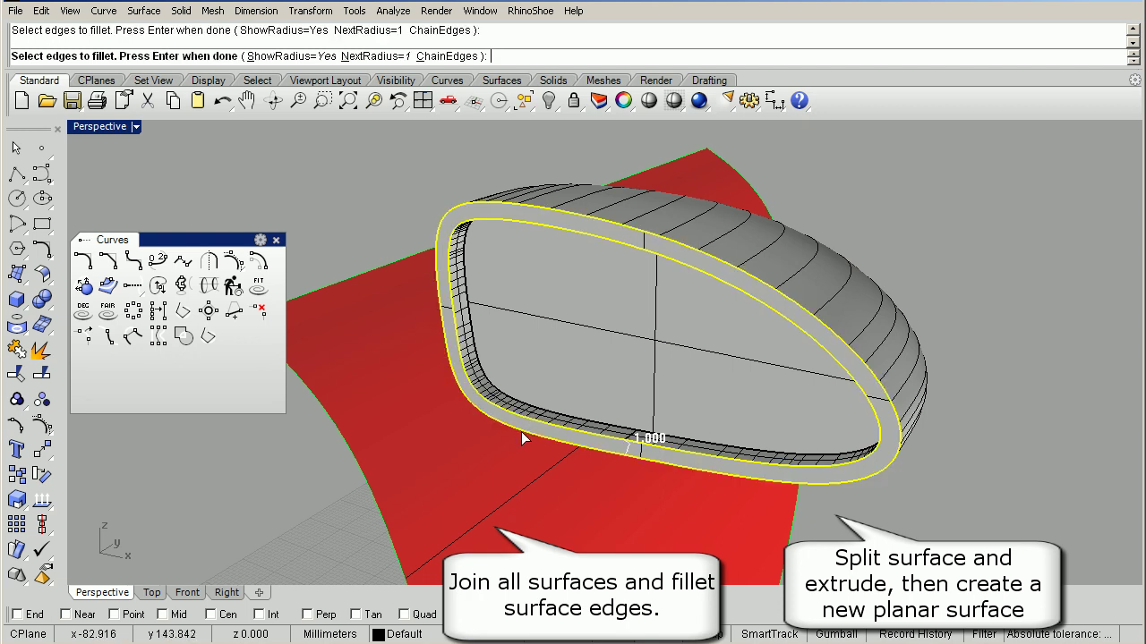
right_click(563, 384)
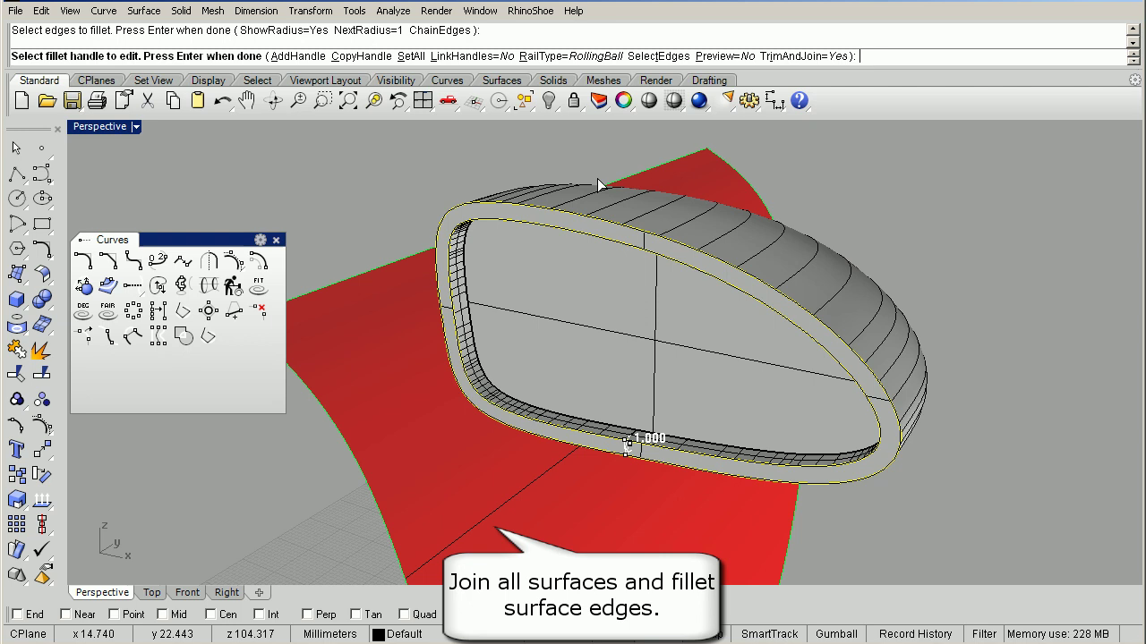
Set all fillet radii to 0.5 with Preview=Yes and build the fillets.
left_click(413, 57)
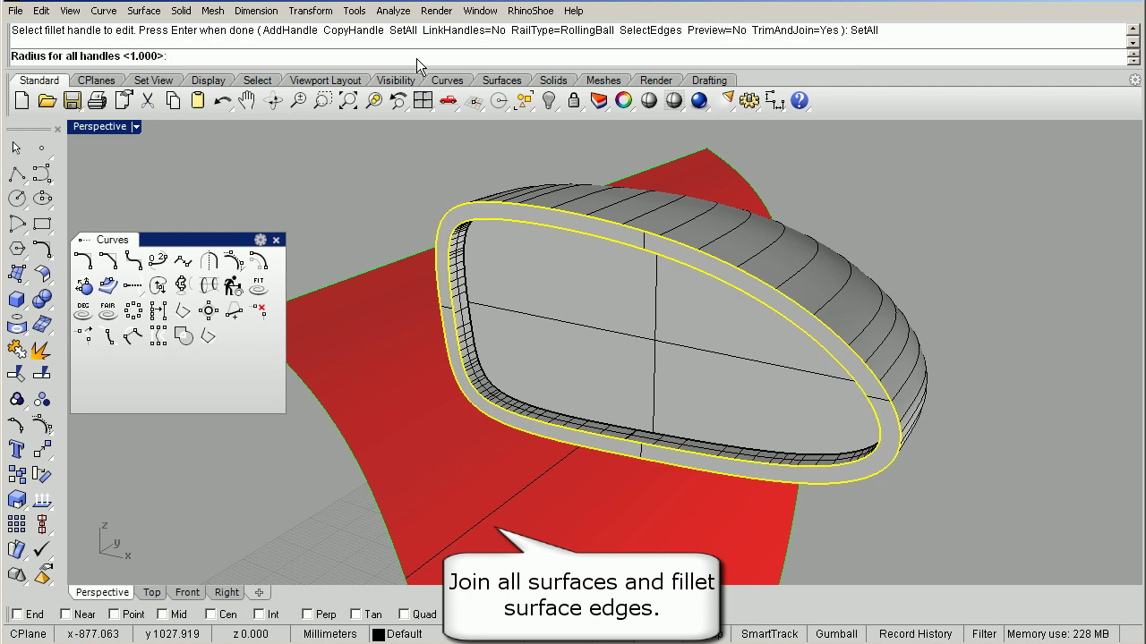
type(".3")
key("Return")
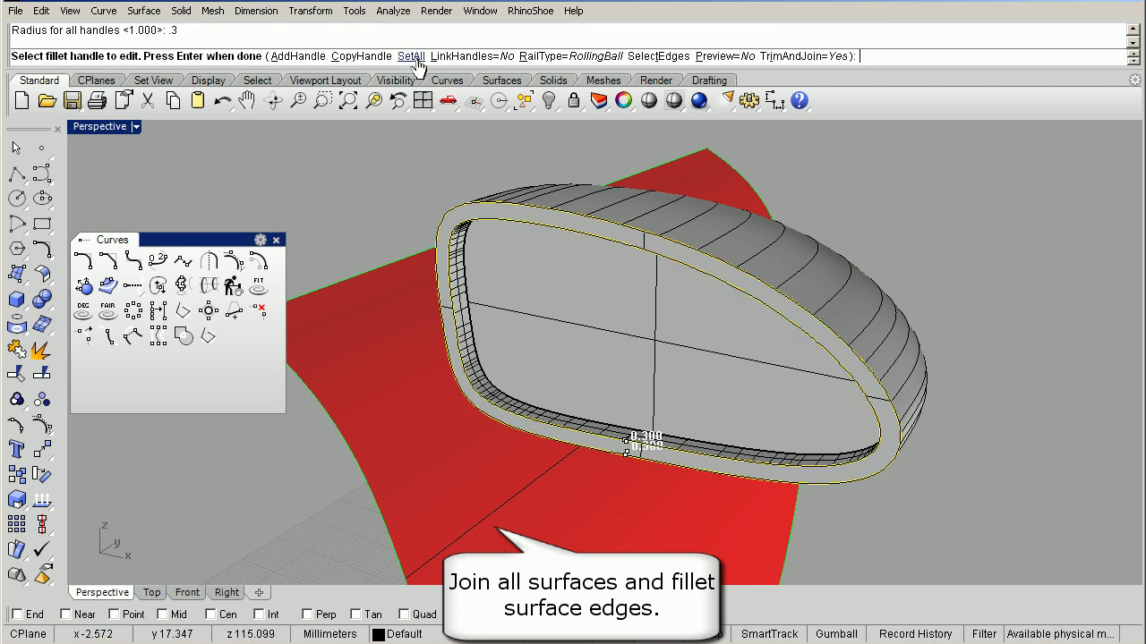
right_click_drag(723, 472, 685, 469)
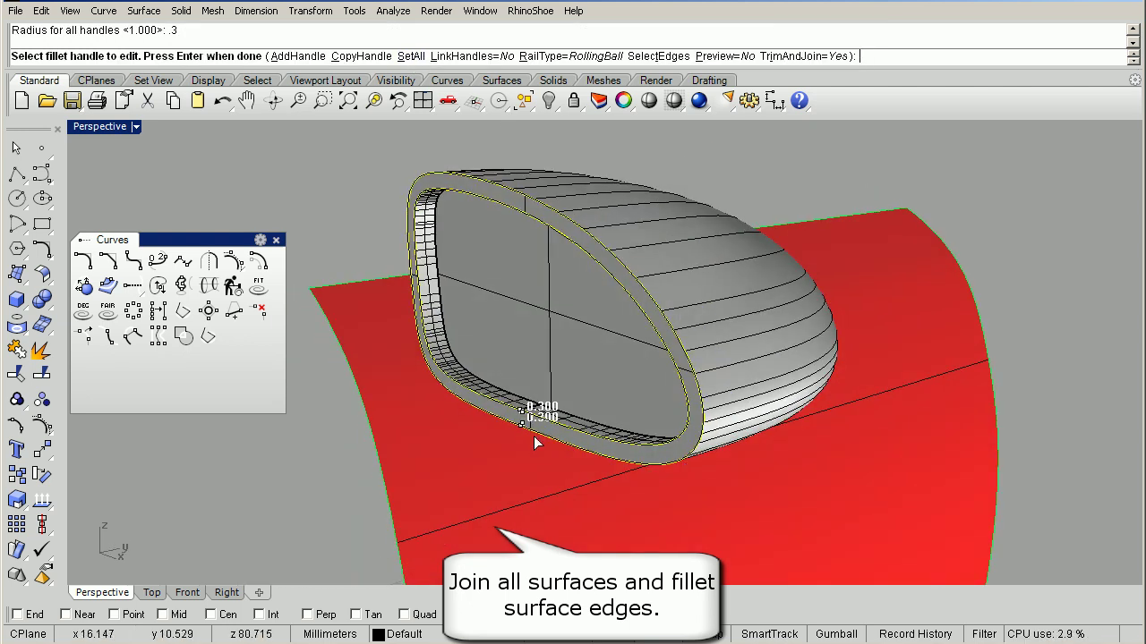
scroll(522, 410, "up", 2)
scroll(522, 411, "up", 2)
scroll(522, 415, "up", 1)
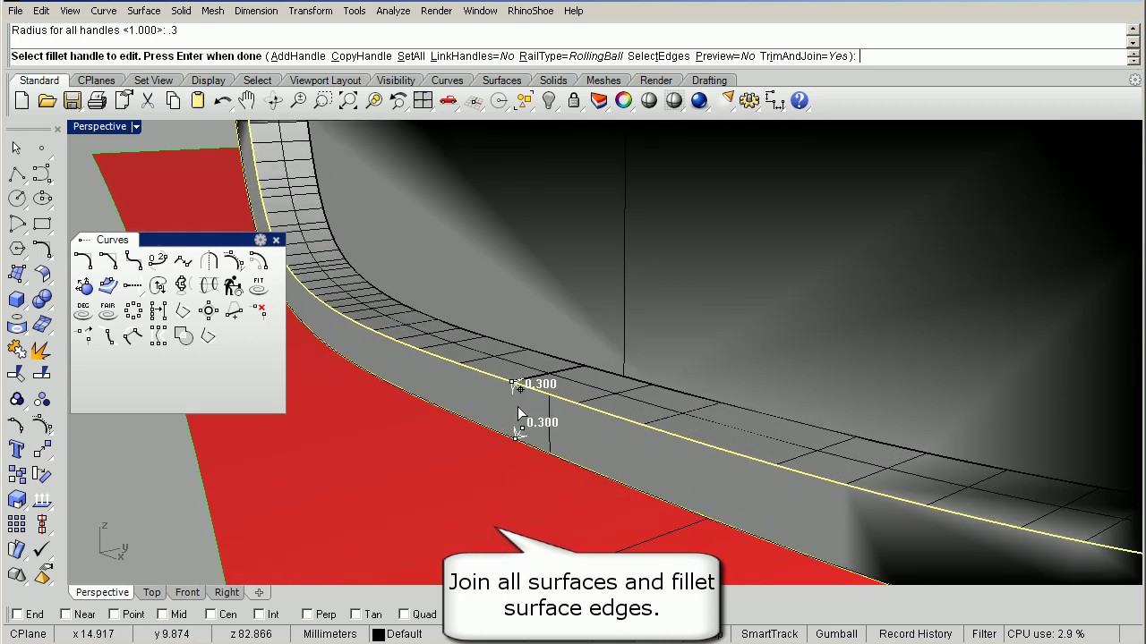
scroll(518, 410, "up", 1)
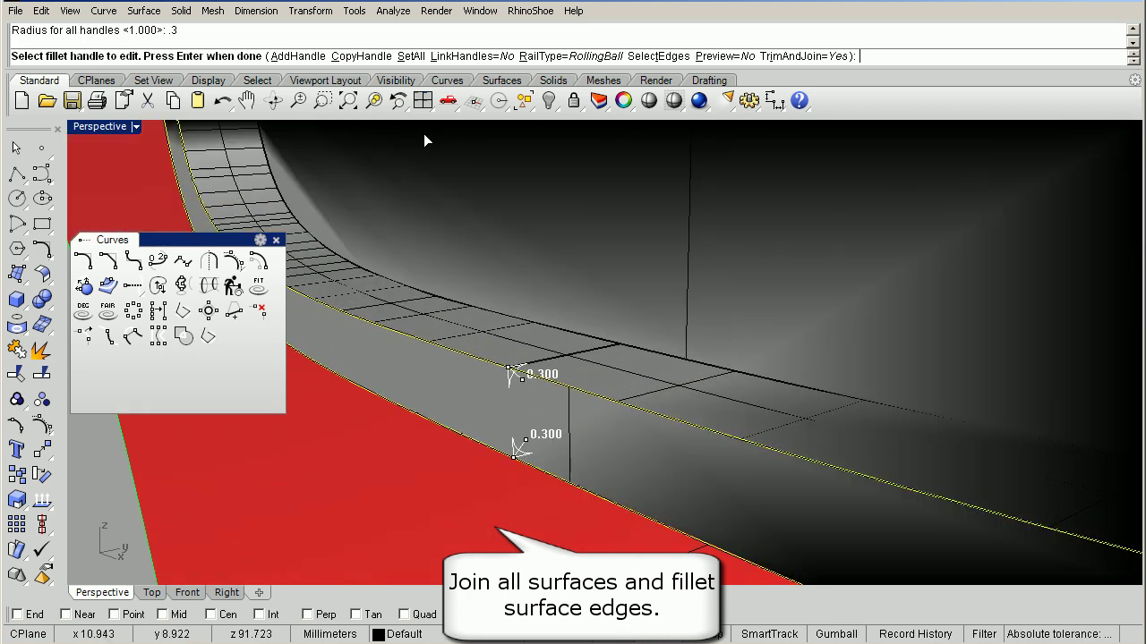
left_click(407, 55)
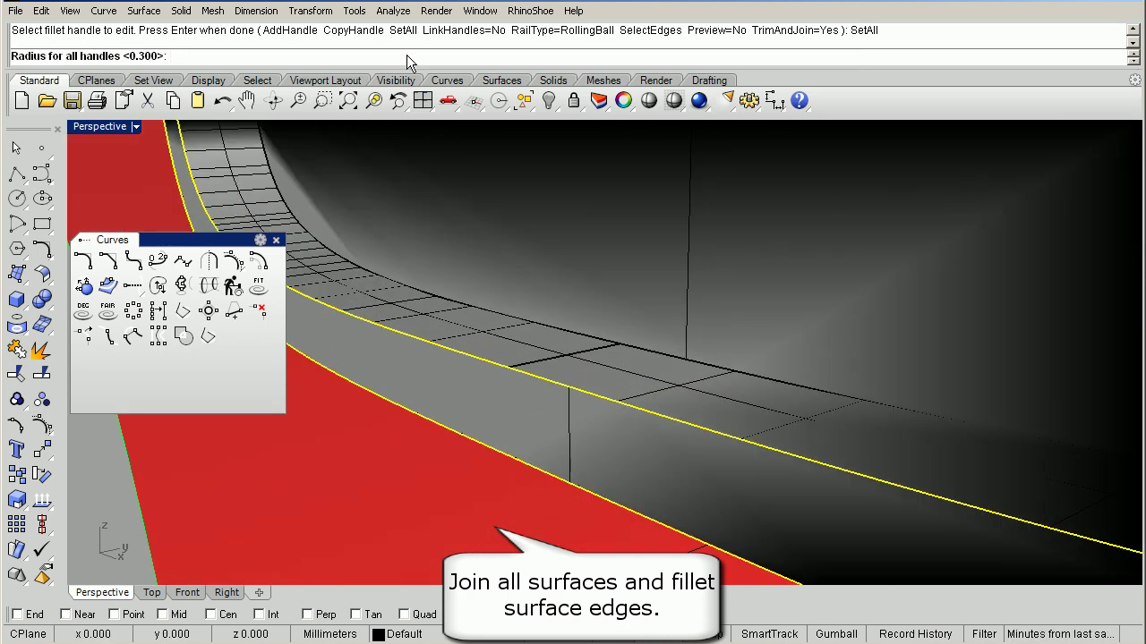
type(".5")
key("Return")
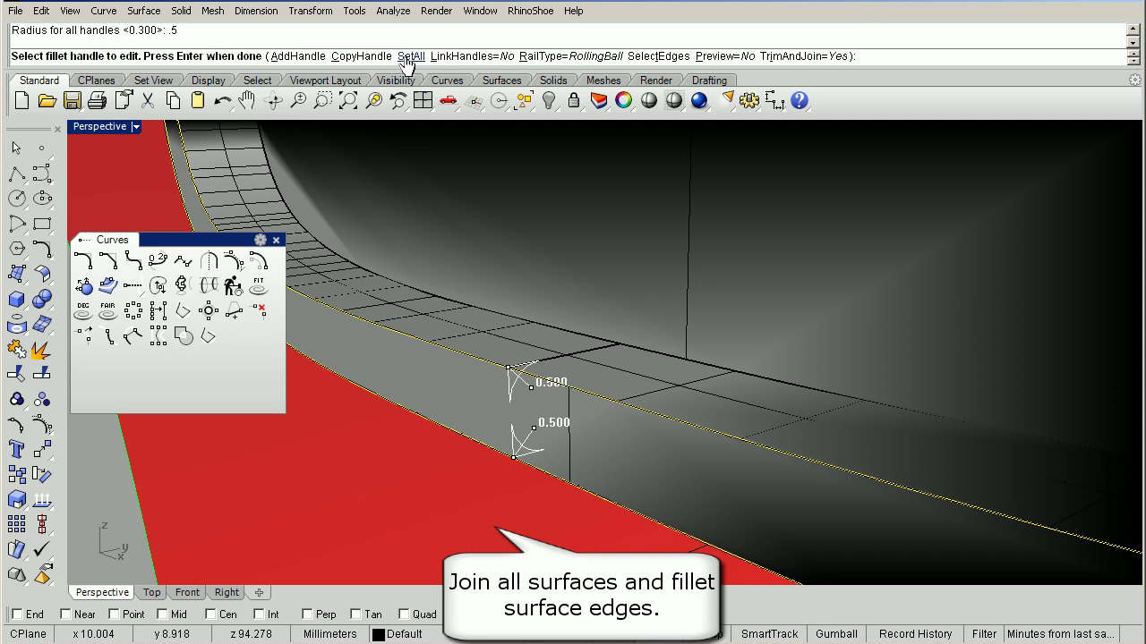
left_click(715, 58)
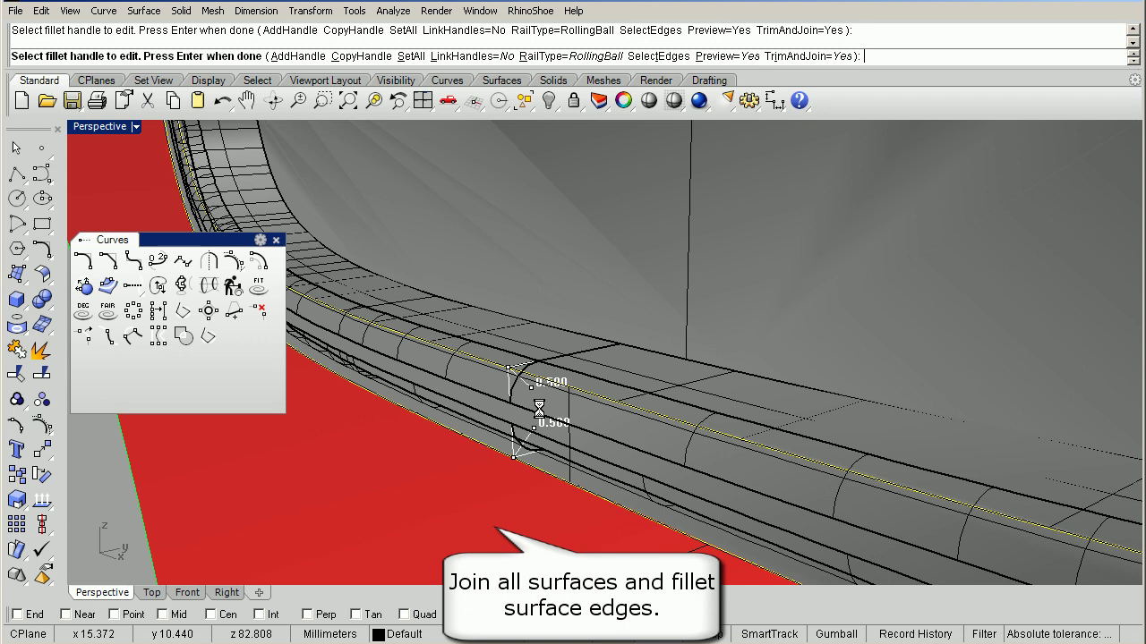
key("Return")
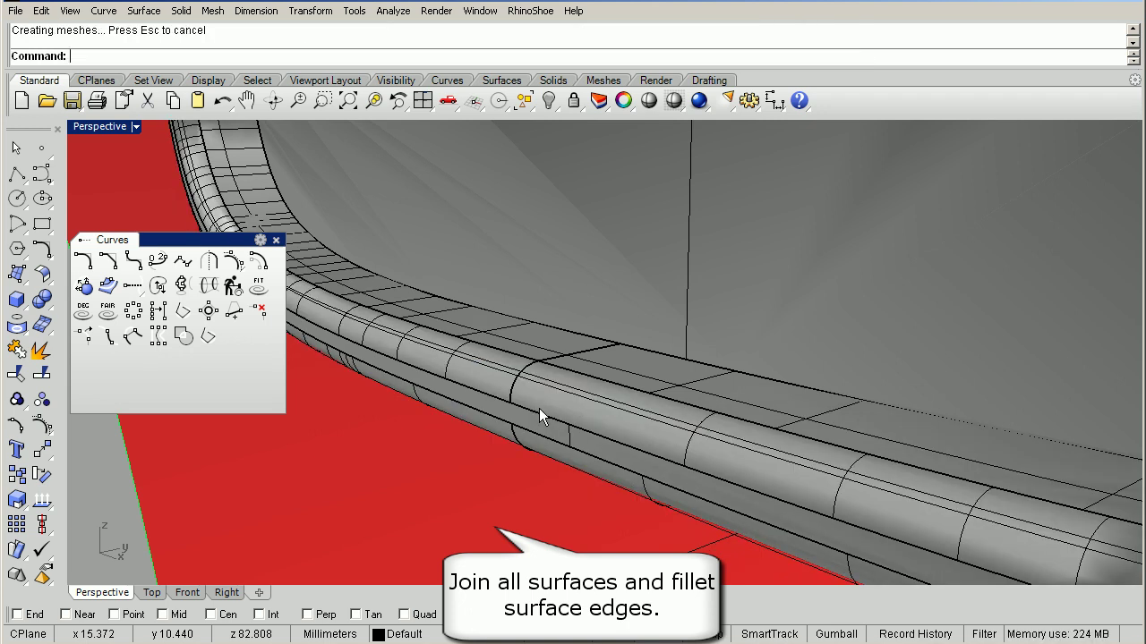
Inspect where the mirror stem meets the door, then select the red door surface.
scroll(575, 269, "down", 10)
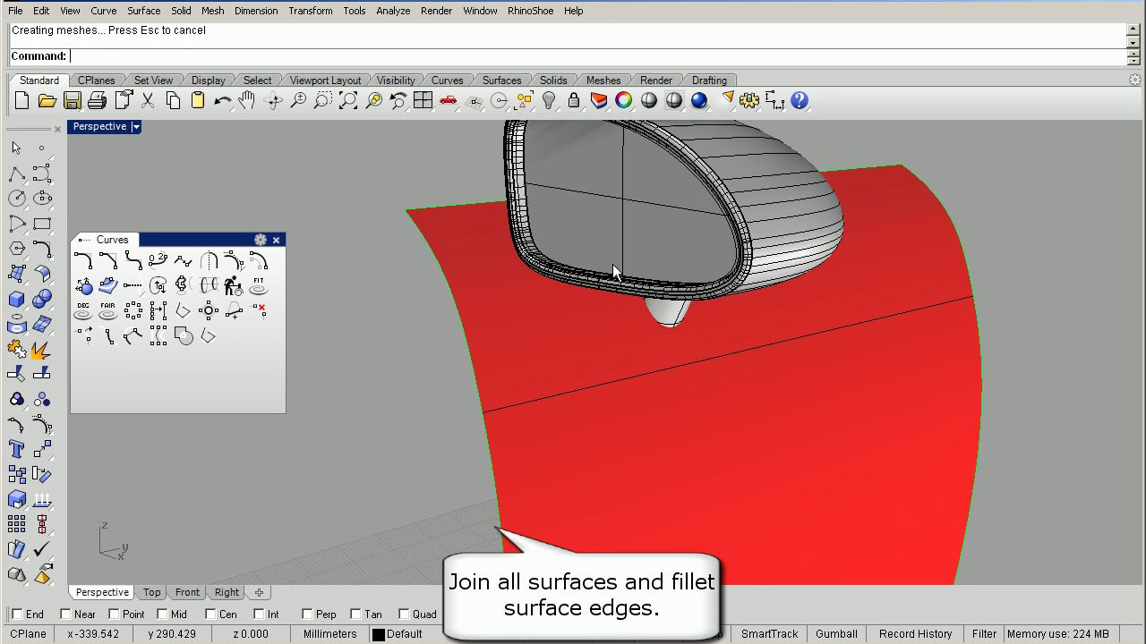
scroll(612, 264, "up", 2)
mouse_move(694, 294)
right_mouse_down()
mouse_move(889, 345)
mouse_move(706, 358)
right_mouse_up()
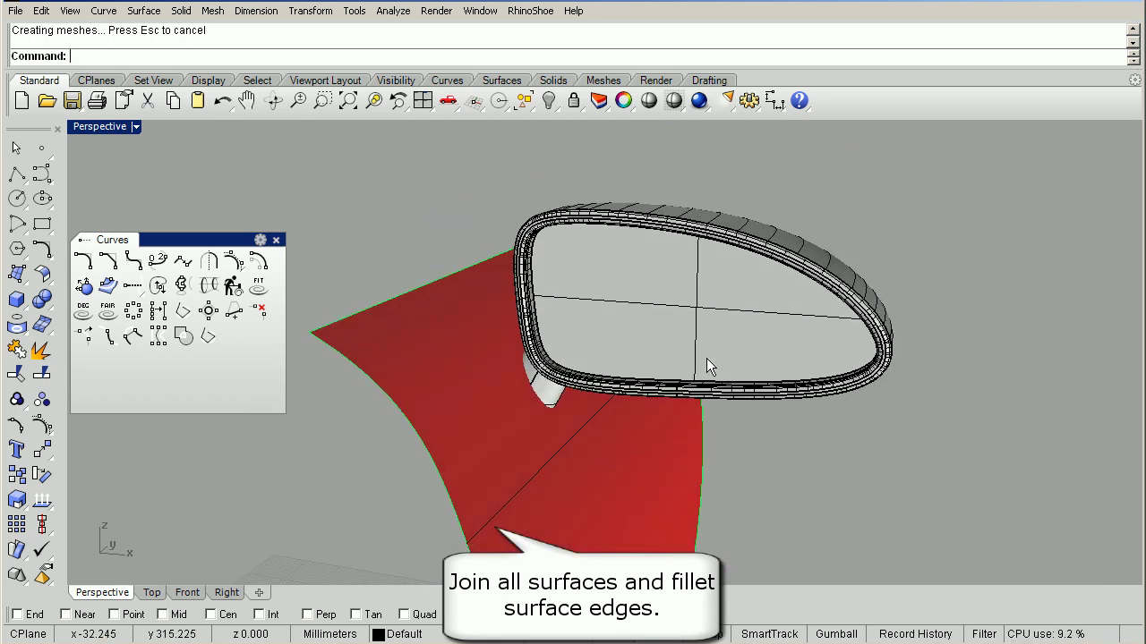
scroll(528, 400, "up", 5)
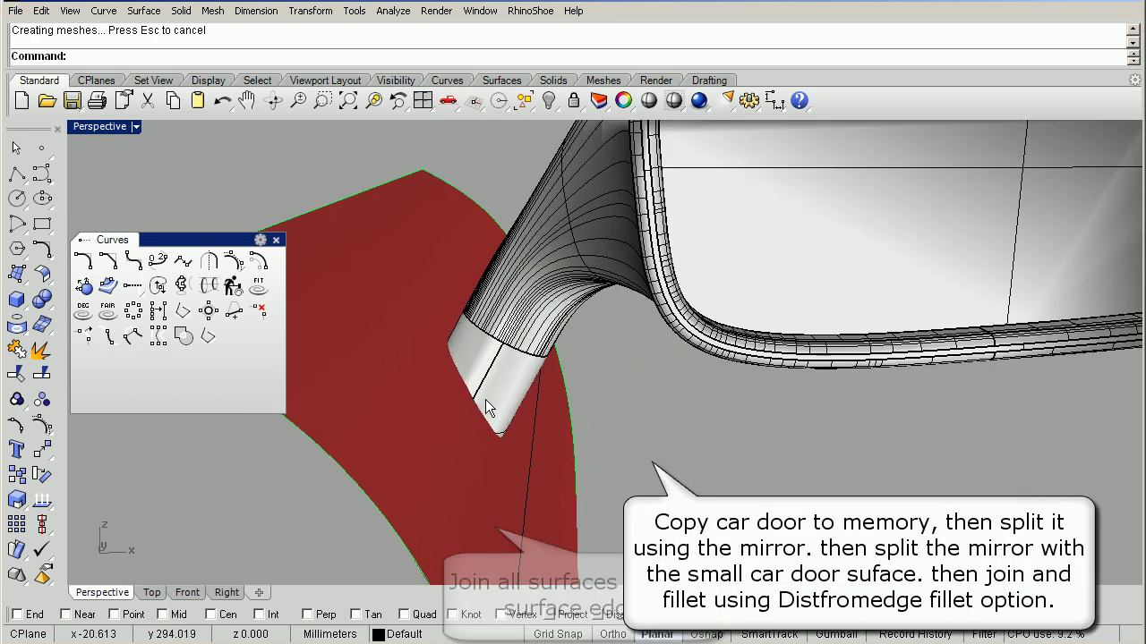
mouse_move(485, 399)
right_mouse_down("shift")
mouse_move(512, 390)
mouse_move(490, 384)
right_mouse_up("shift")
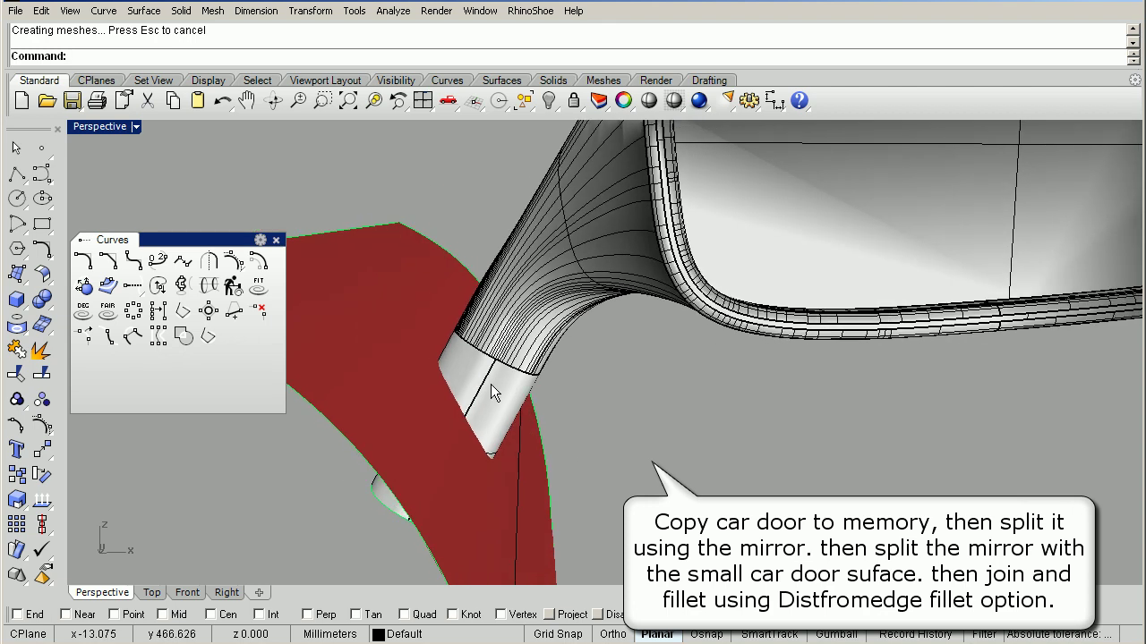
scroll(443, 364, "up", 2)
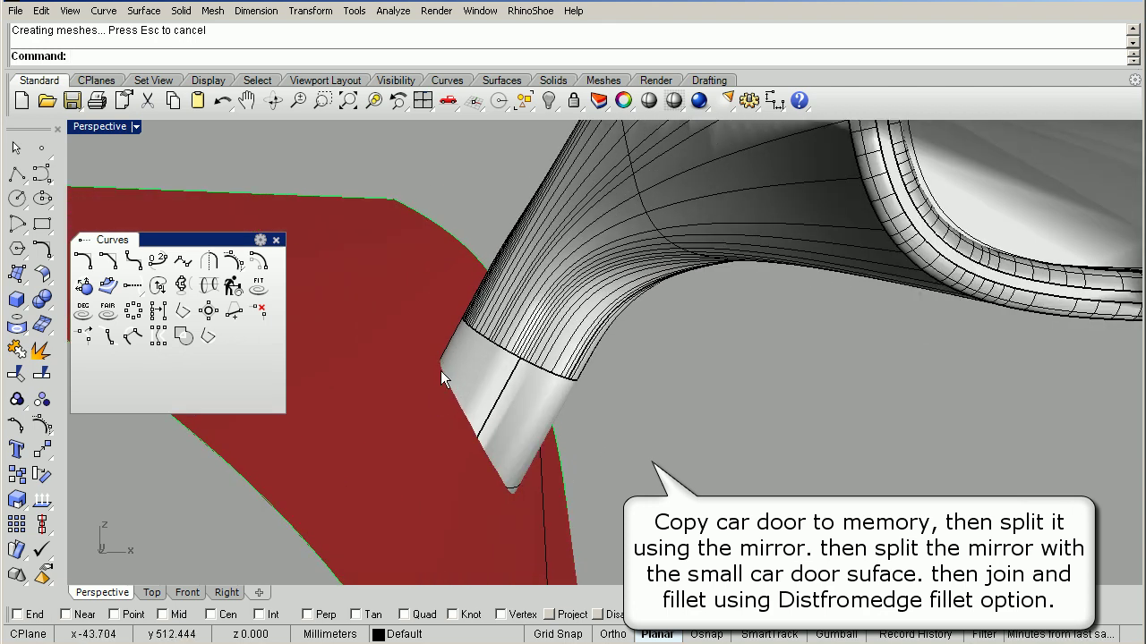
scroll(439, 407, "down", 2)
scroll(434, 410, "down", 1)
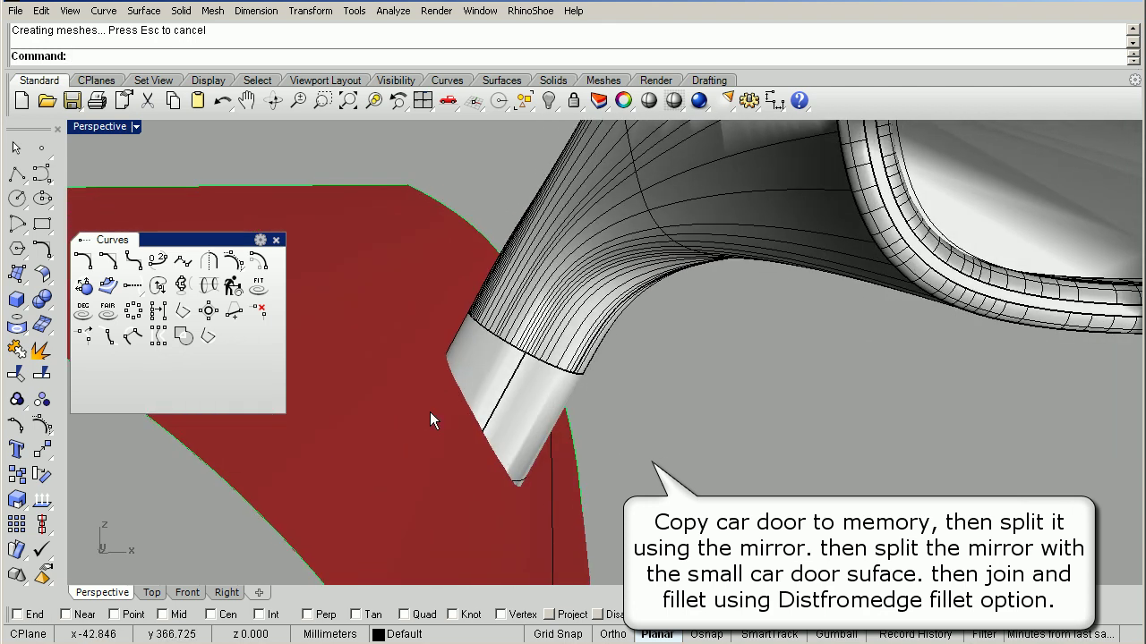
scroll(452, 407, "down", 2)
left_click(389, 359)
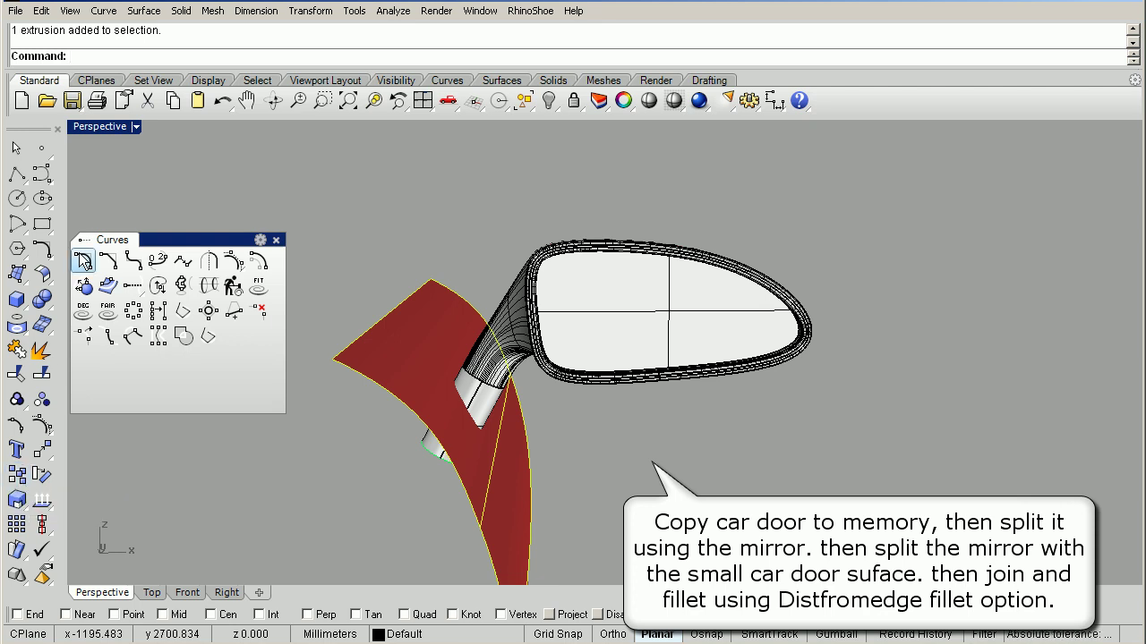
Copy the door surface, split it with the mirror, and delete the large door piece.
left_click(172, 101)
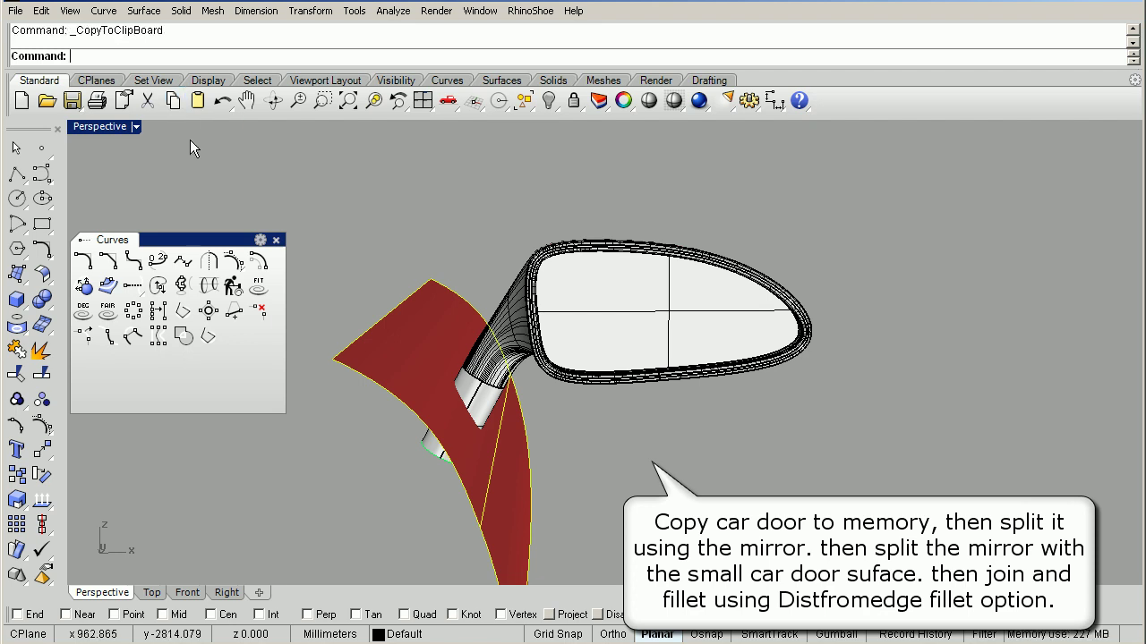
left_click(280, 223)
left_click(18, 400)
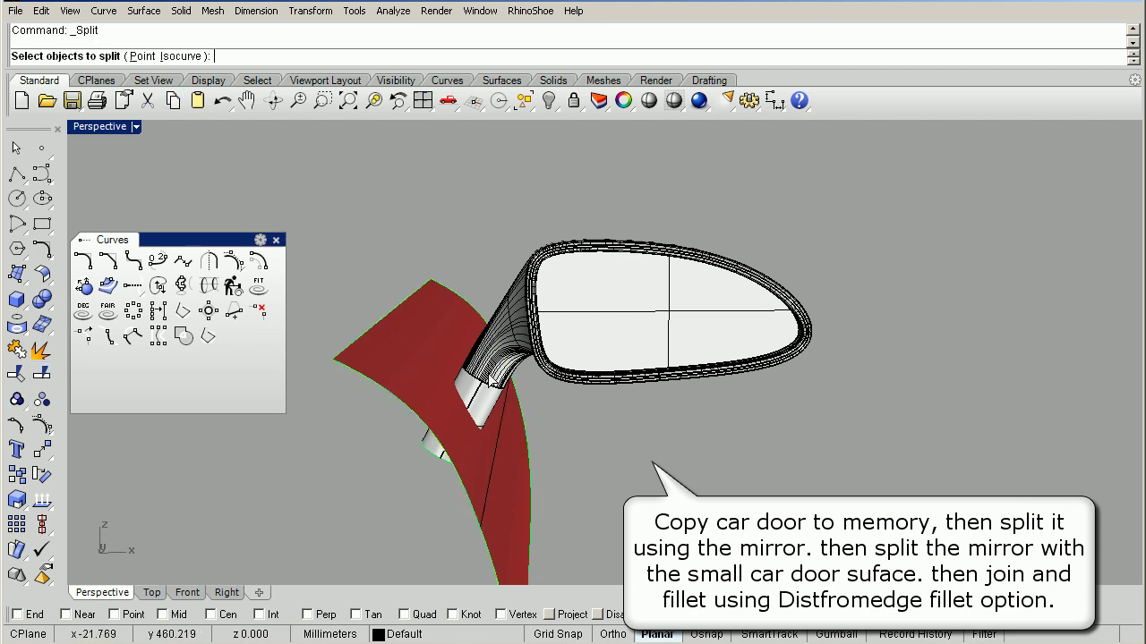
left_click(447, 362)
key("Return")
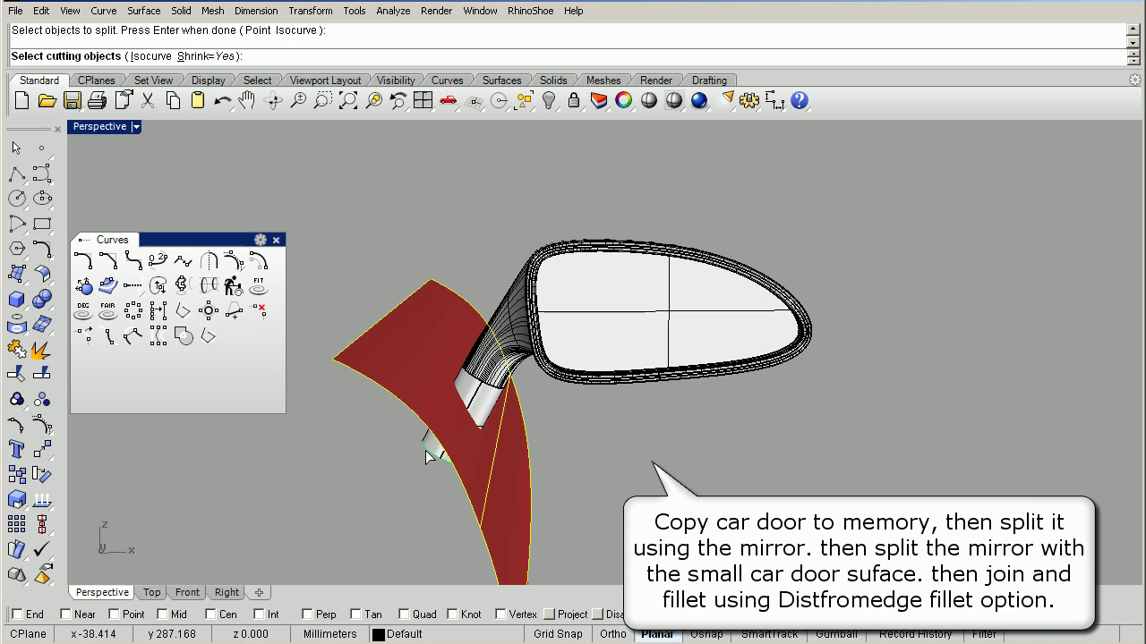
left_click(426, 450)
key("Return")
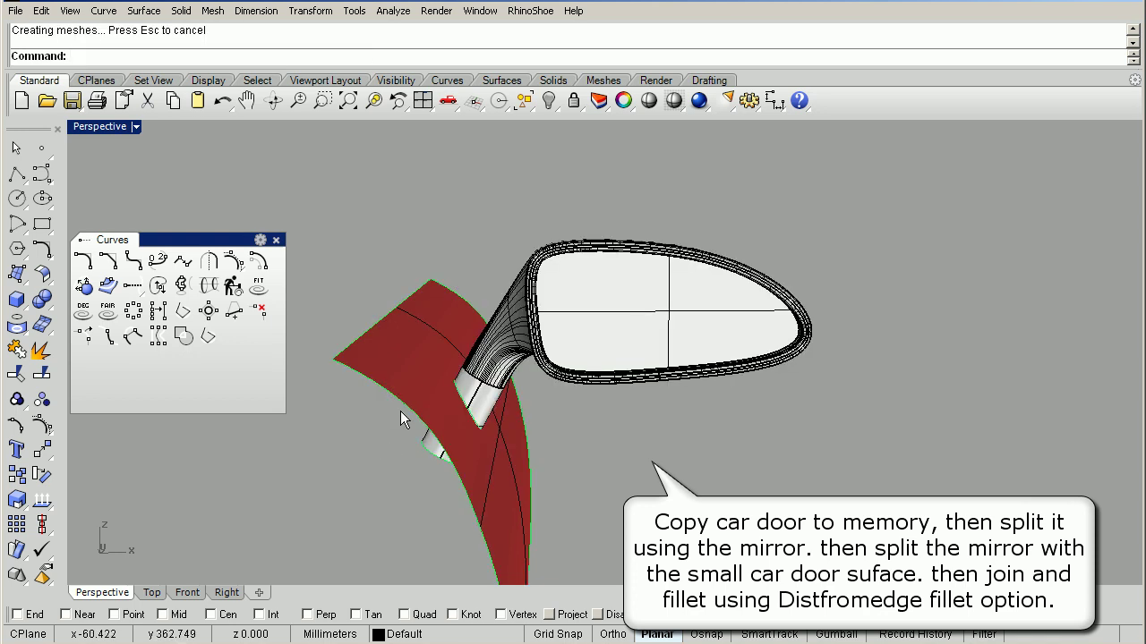
left_click(404, 380)
scroll(404, 380, "up", 2)
scroll(499, 416, "up", 1)
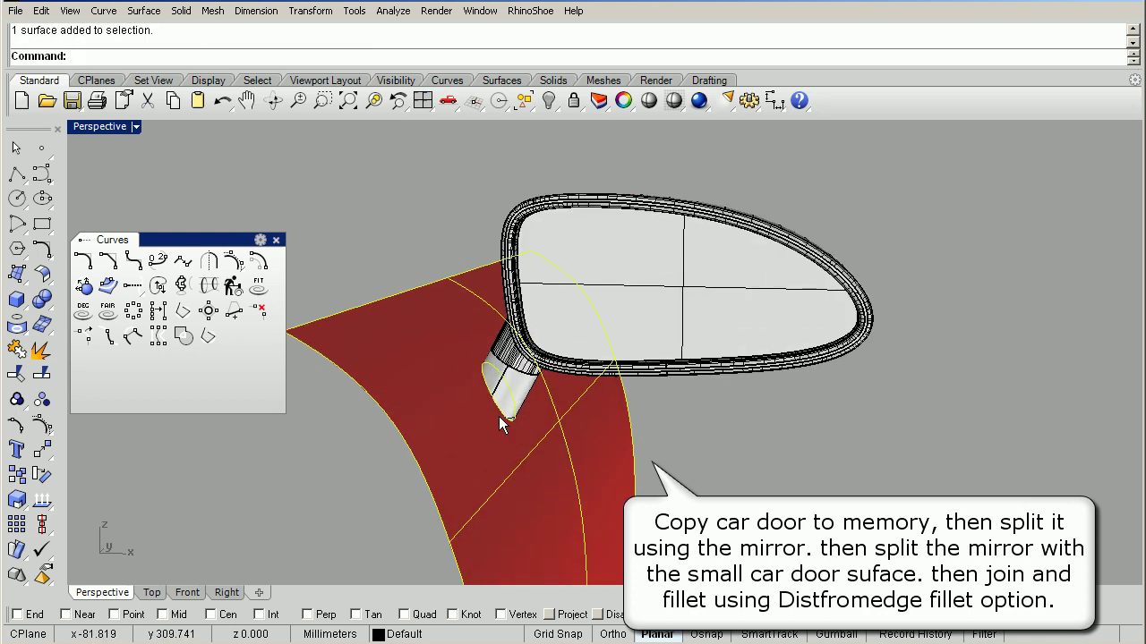
scroll(638, 357, "up", 2)
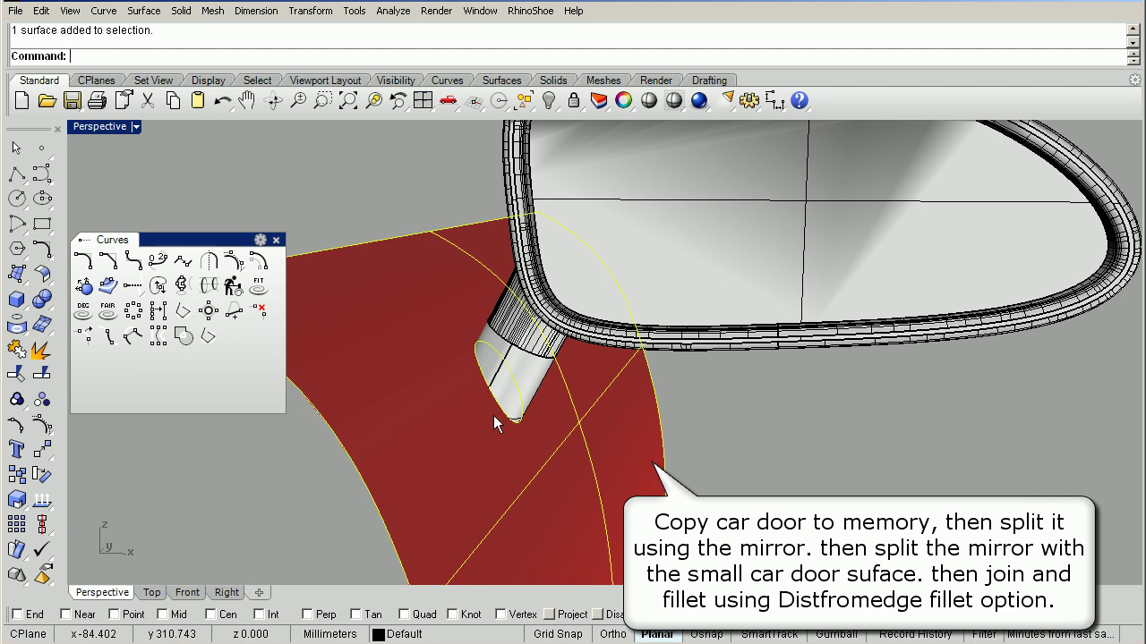
key("Delete")
Split the mirror body with the small door patch and delete the stem end below.
right_click_drag(470, 429, 552, 436)
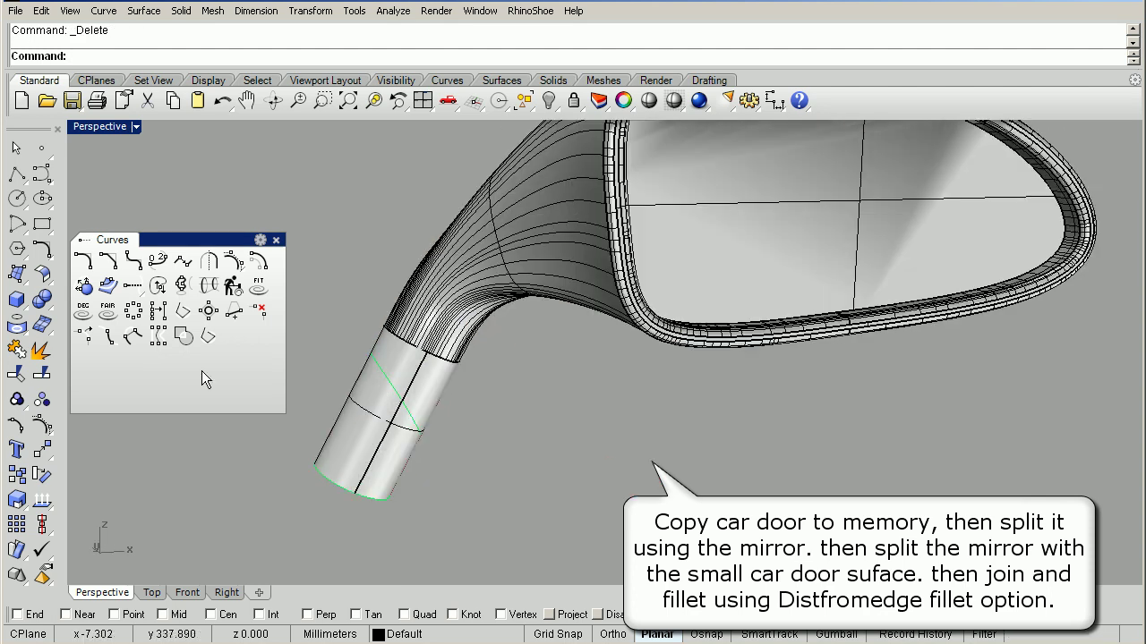
left_click(41, 374)
left_click(426, 368)
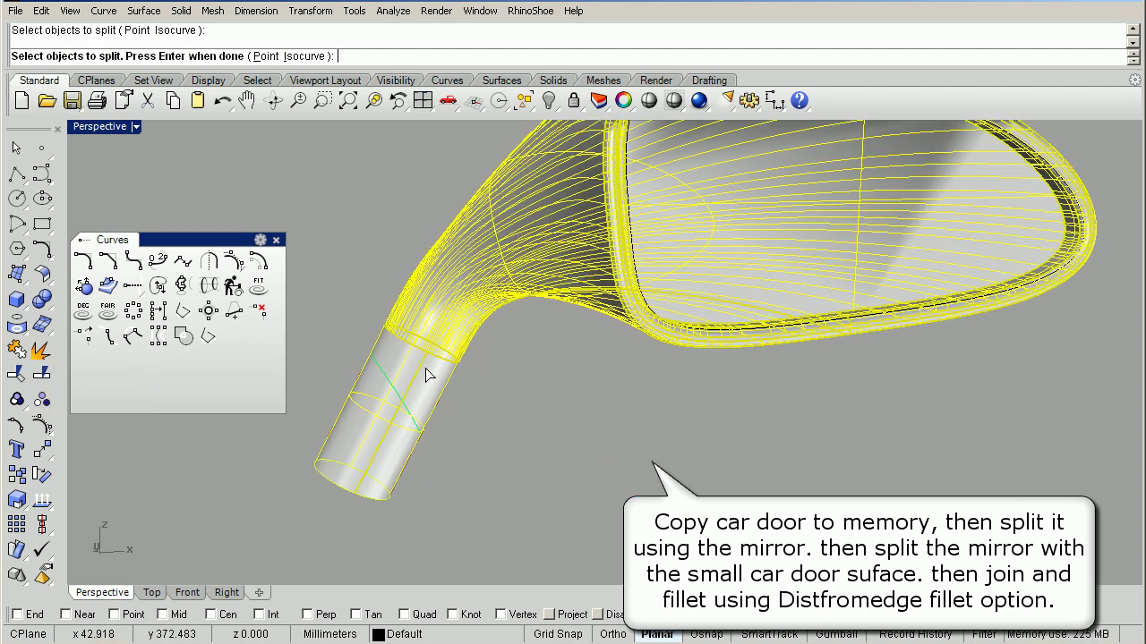
key("Return")
left_click(383, 378)
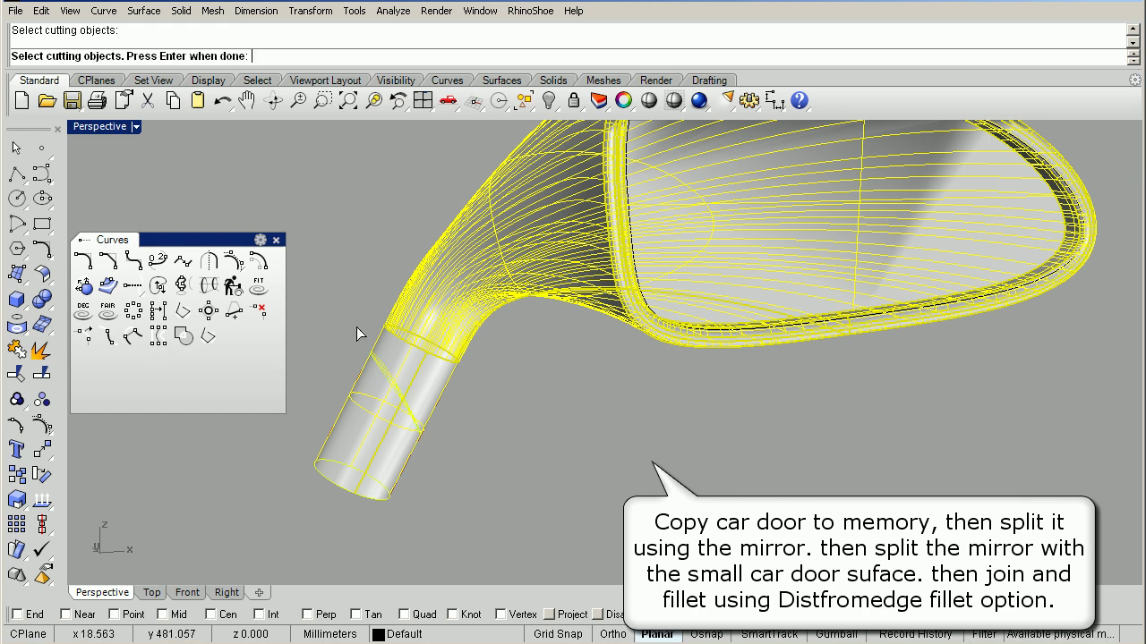
key("Return")
mouse_move(386, 434)
right_mouse_down()
mouse_move(440, 415)
mouse_move(286, 461)
right_mouse_up()
left_click(285, 461)
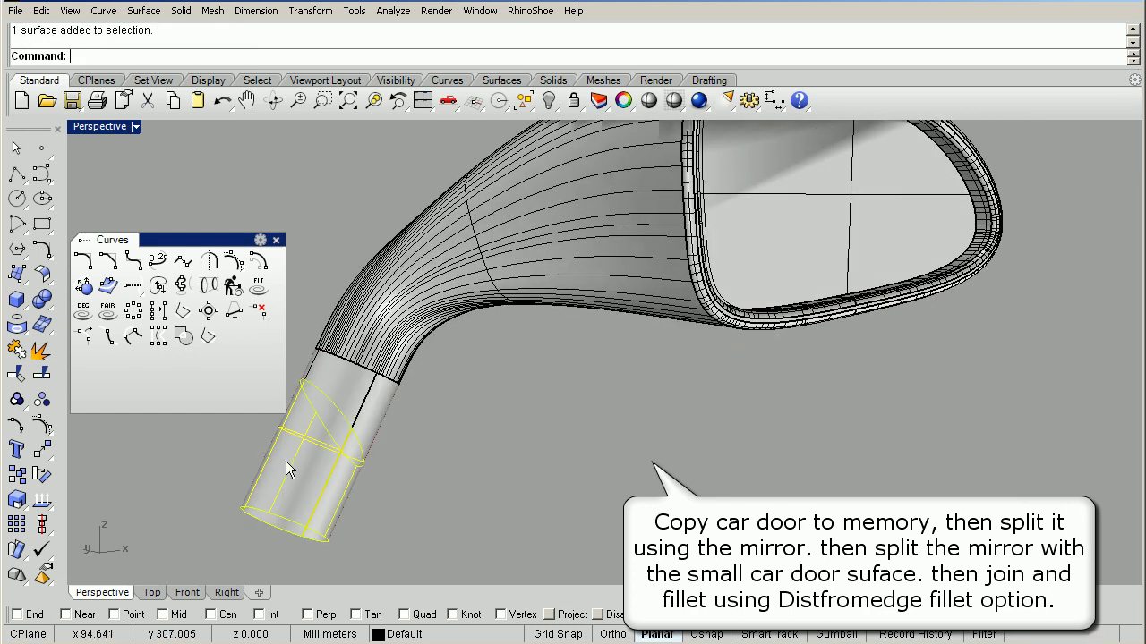
key("Delete")
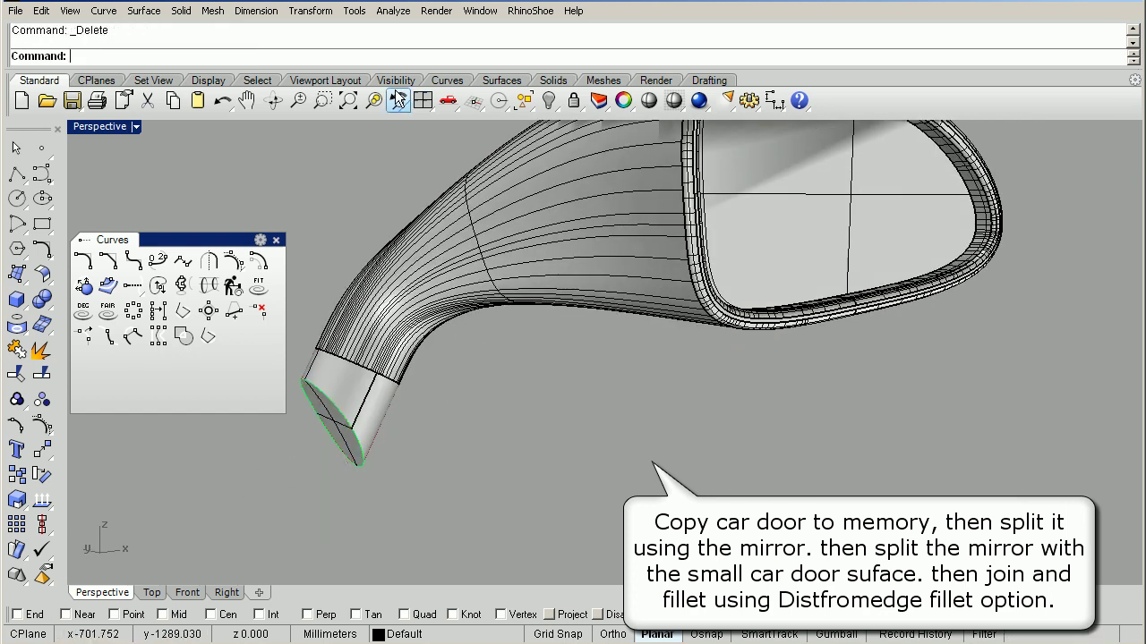
Join the elliptical end cap onto the mirror stem.
left_click(345, 426)
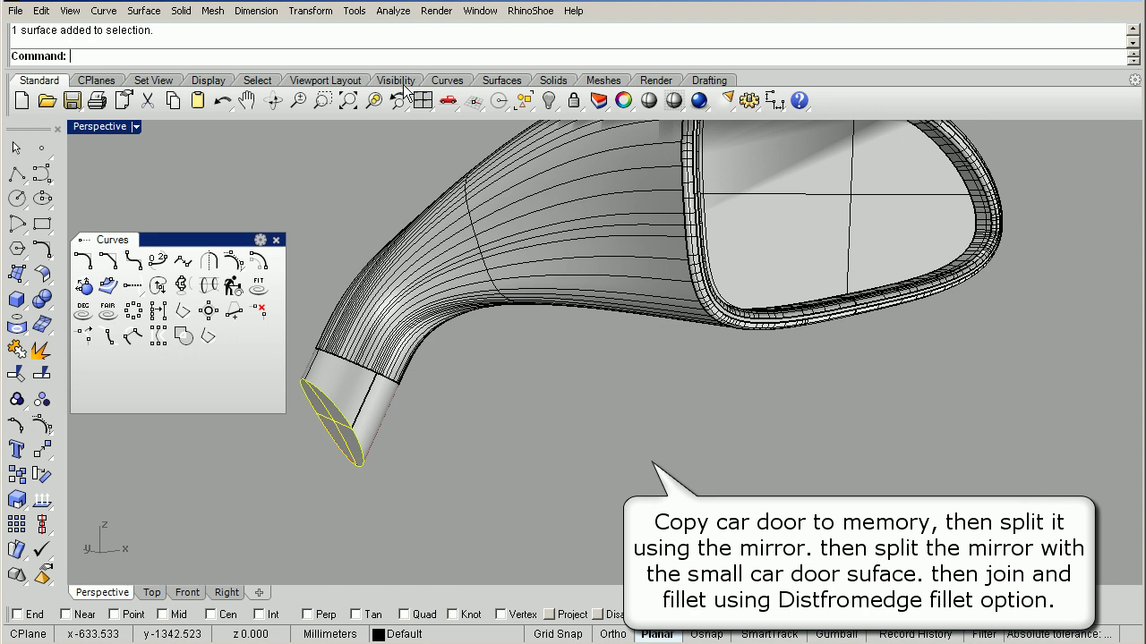
left_click(374, 100)
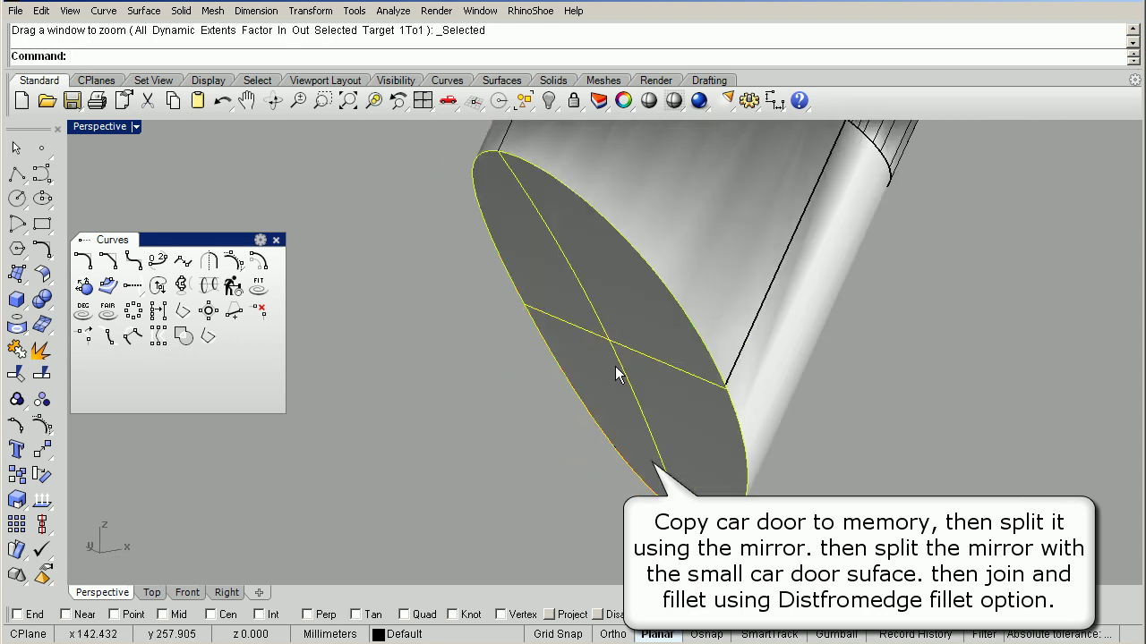
scroll(619, 373, "down", 5)
scroll(623, 305, "up", 2)
left_click(635, 324, "shift")
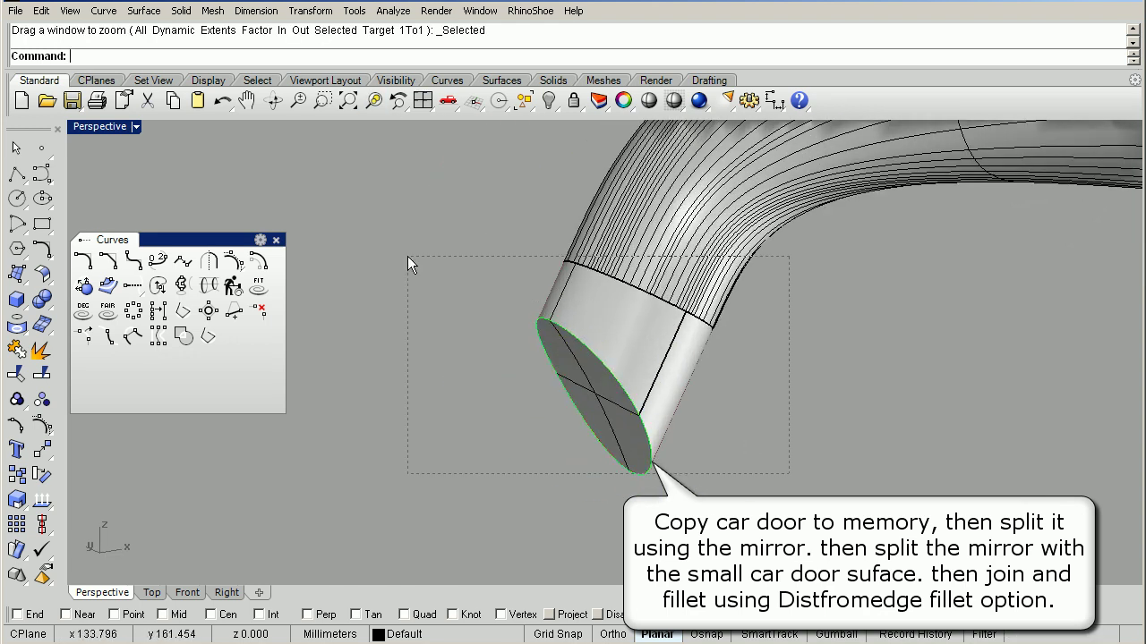
left_click(17, 352)
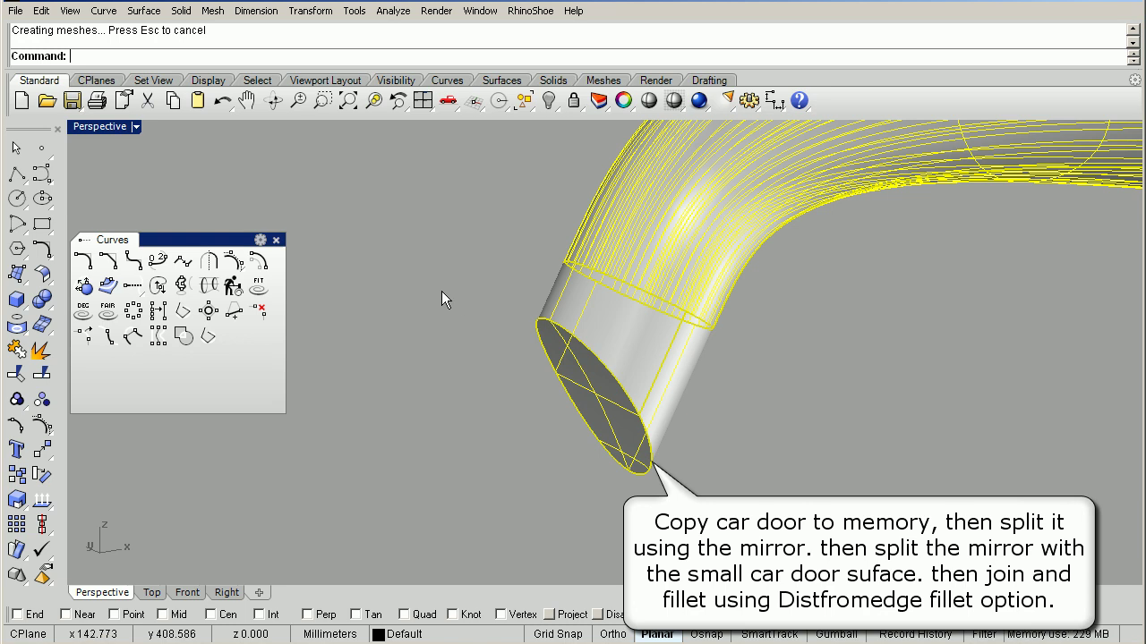
left_click(42, 301)
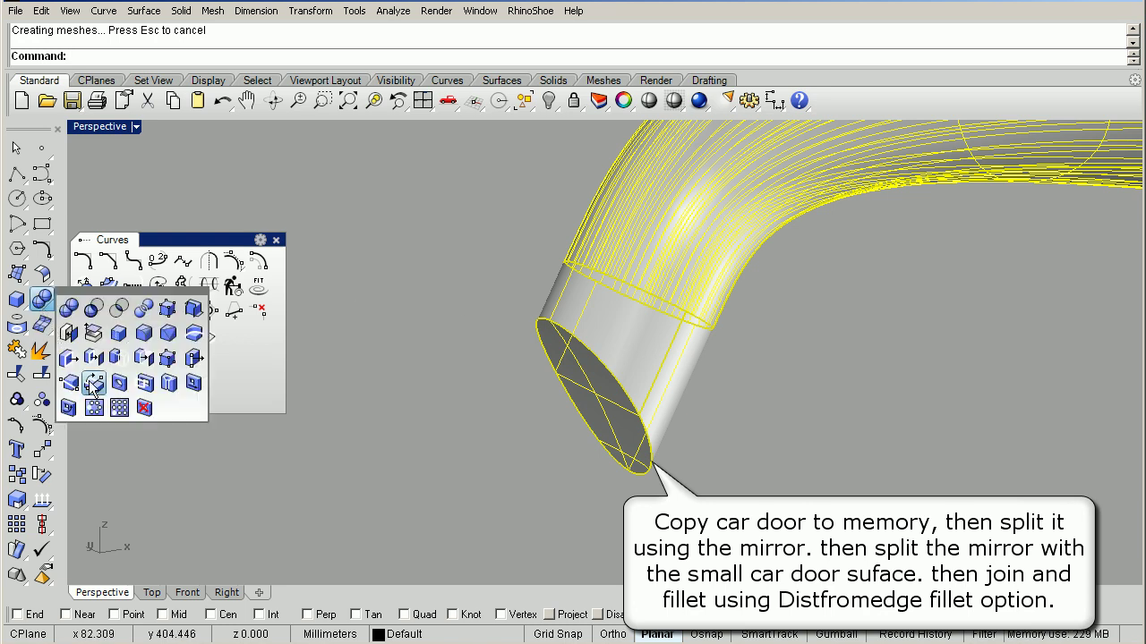
Pick the stem's elliptical end edge for FilletEdge and orbit to inspect it.
left_click(142, 334)
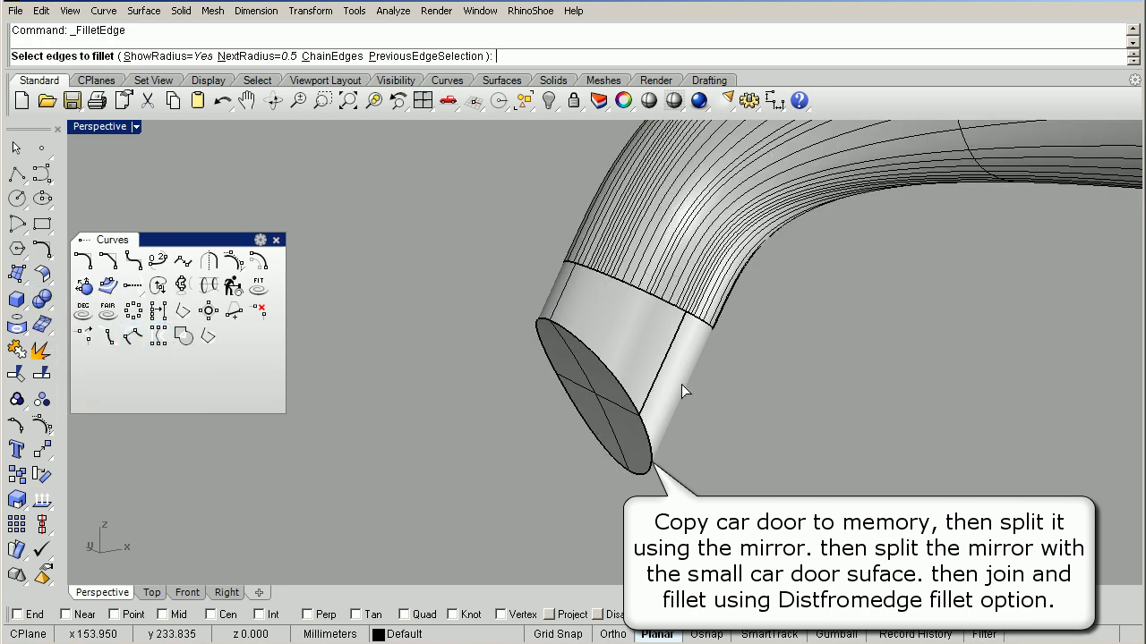
left_click(620, 375)
key("Return")
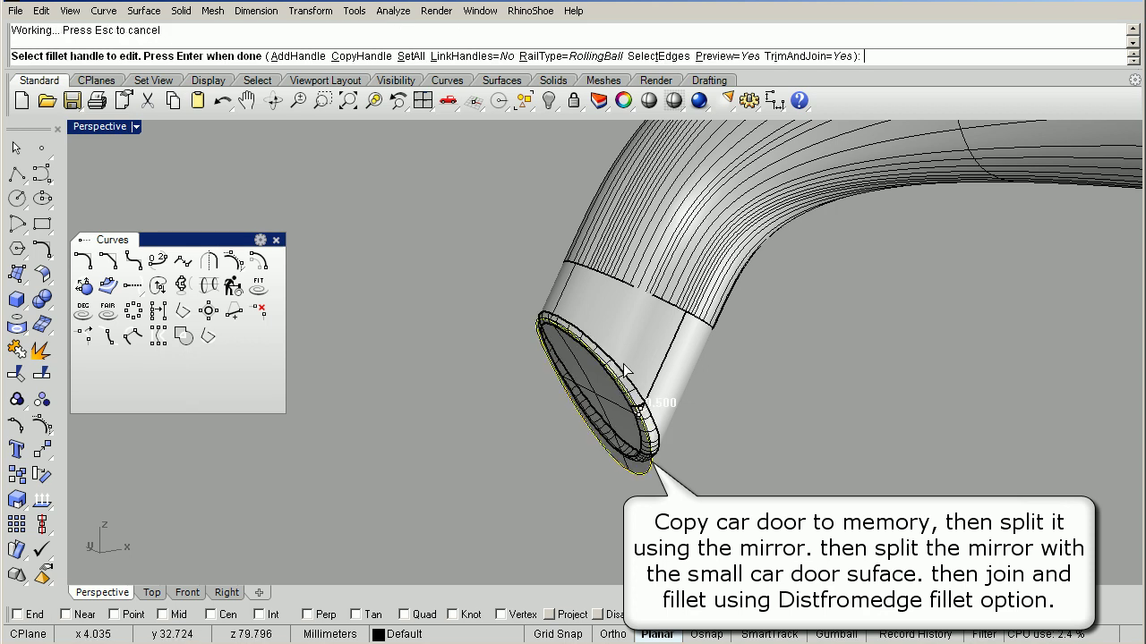
mouse_move(622, 371)
right_mouse_down()
mouse_move(573, 380)
mouse_move(580, 399)
right_mouse_up()
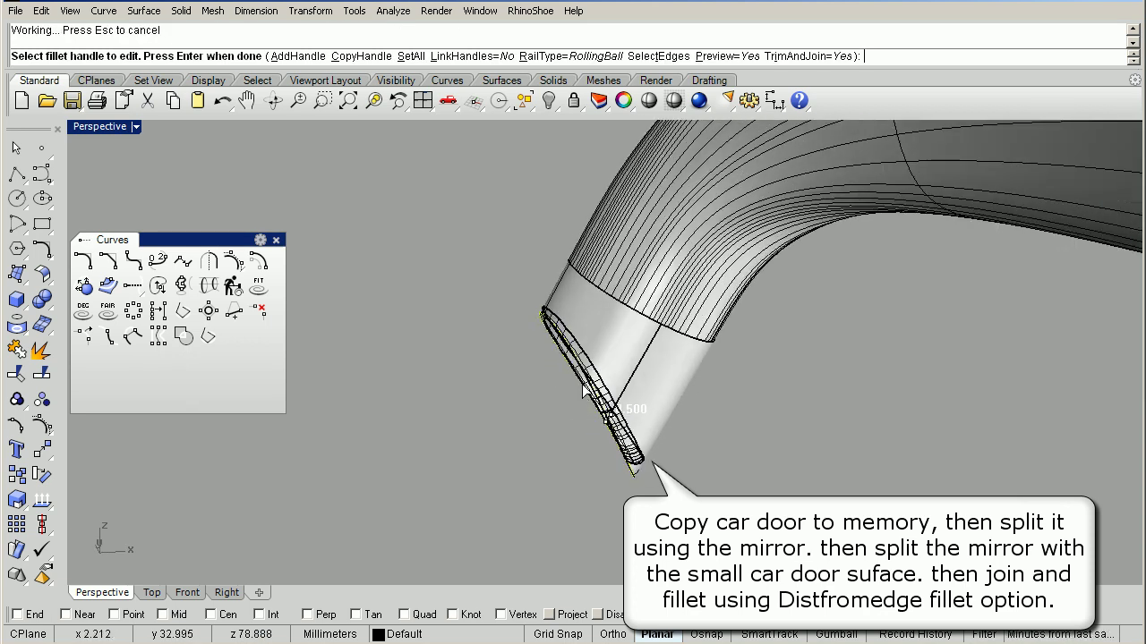
scroll(591, 394, "up", 2)
scroll(598, 401, "up", 2)
scroll(604, 410, "up", 2)
right_click_drag(605, 410, 497, 240)
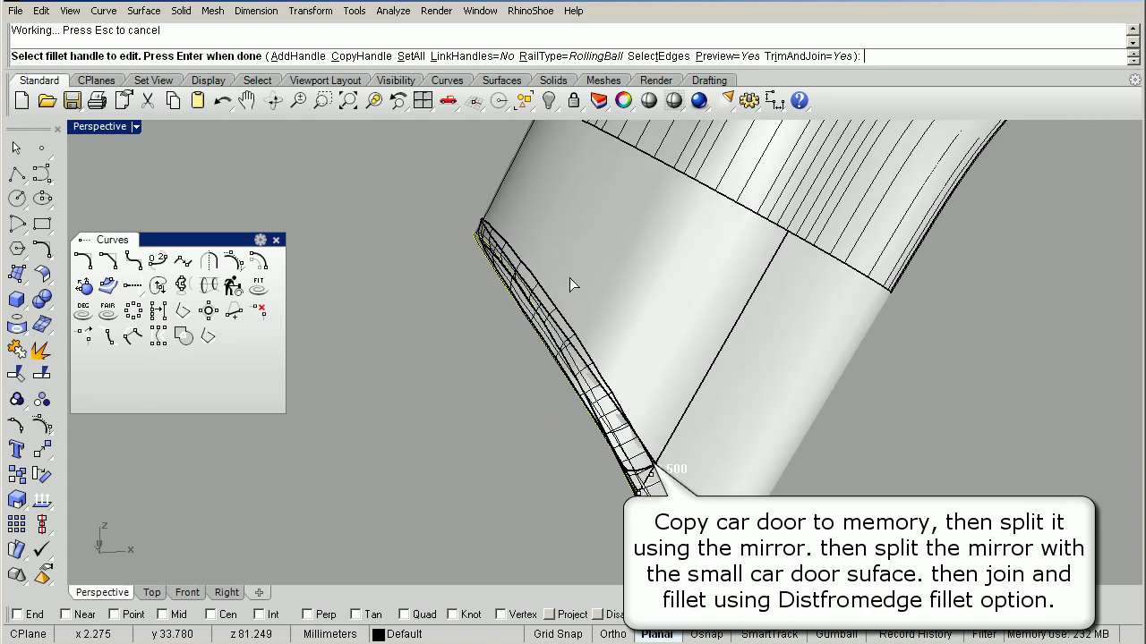
right_click_drag(569, 283, 586, 296)
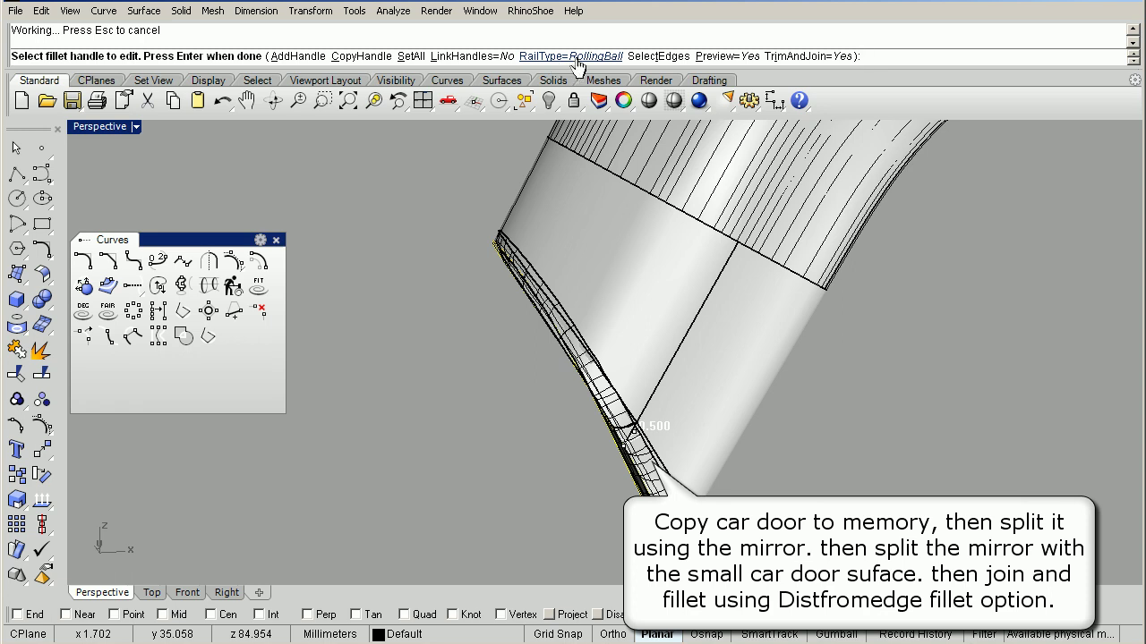
Set RailType to DistFromEdge and apply the 1.5 fillet.
left_click(574, 56)
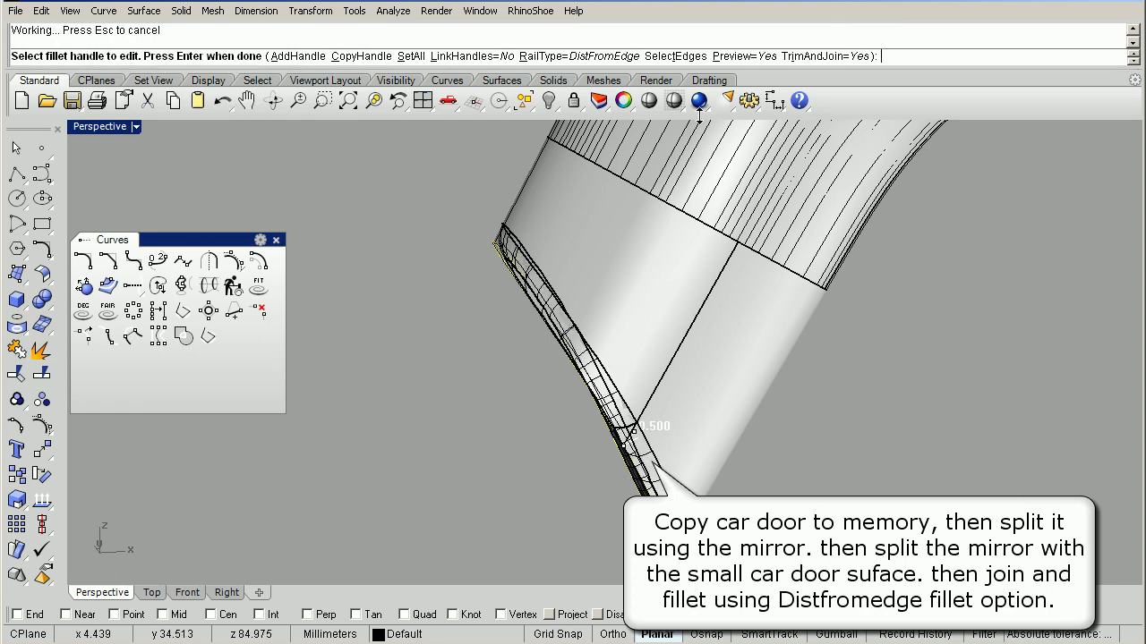
right_click_drag(591, 171, 590, 177)
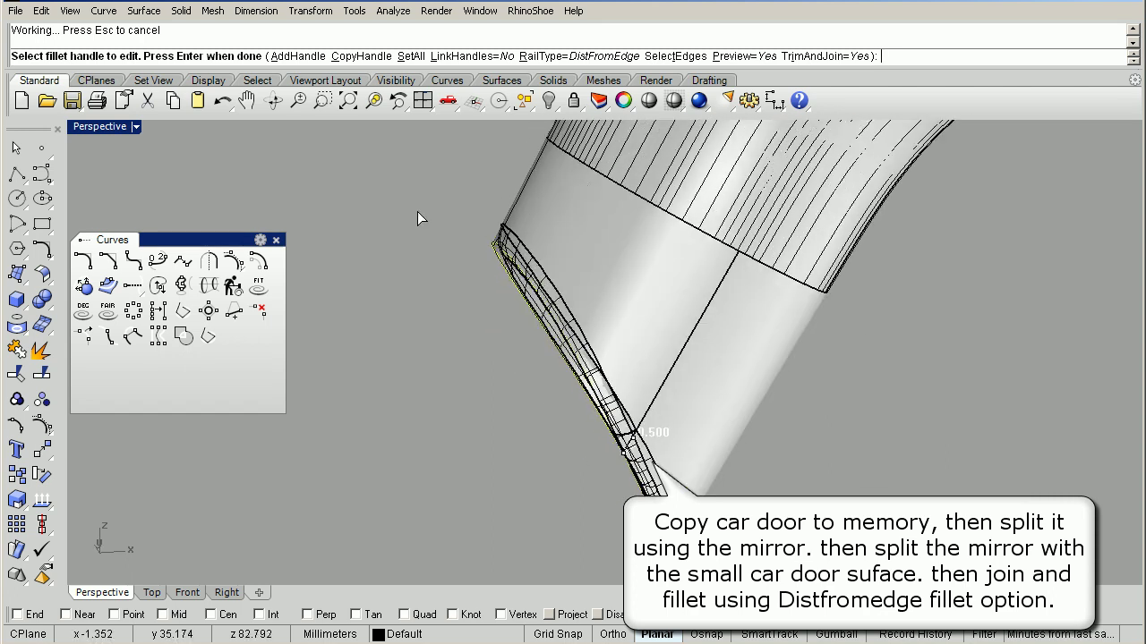
key("Return")
right_click_drag(417, 211, 358, 161)
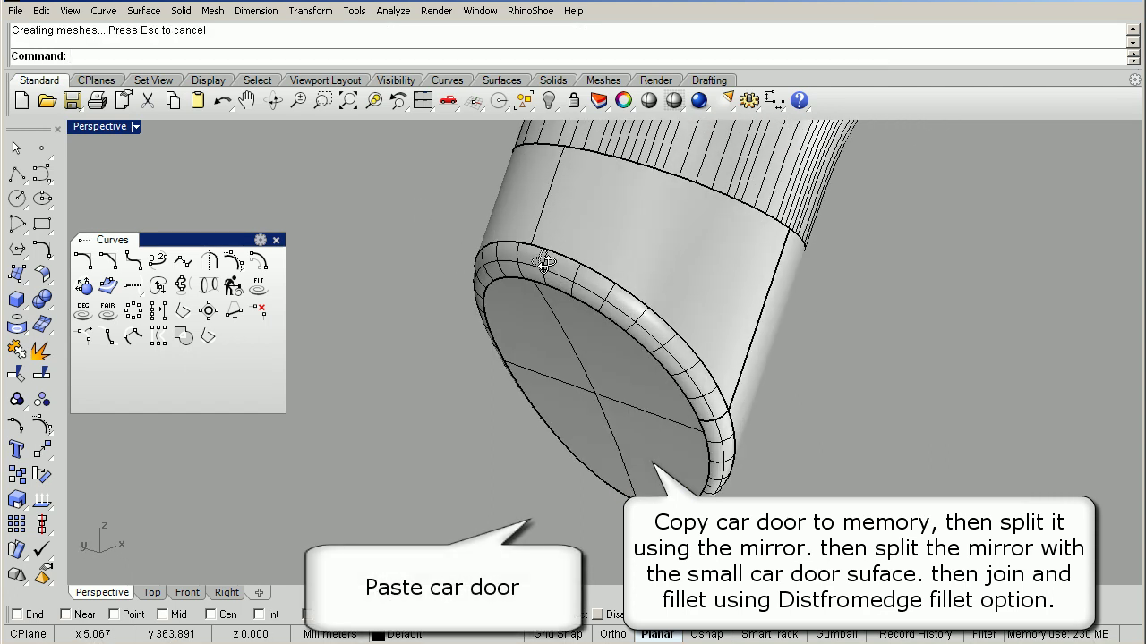
Paste the copied car door surface back beside the mirror.
left_click(198, 105)
left_click(198, 102)
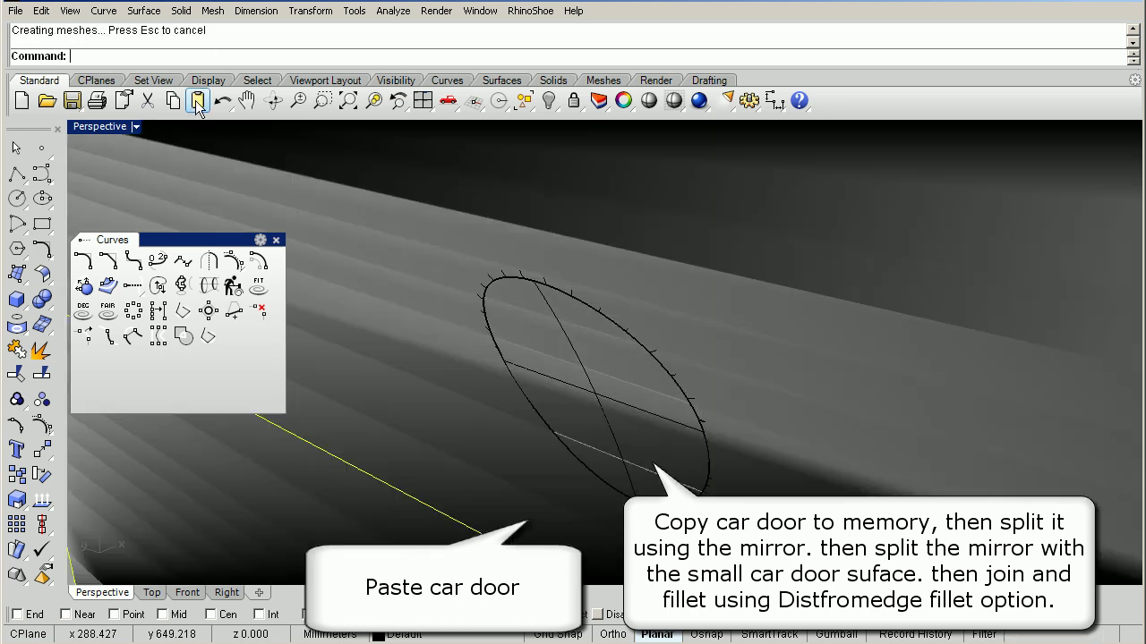
scroll(368, 236, "down", 5)
mouse_move(568, 307)
right_mouse_down()
mouse_move(455, 309)
mouse_move(514, 288)
mouse_move(453, 245)
right_mouse_up()
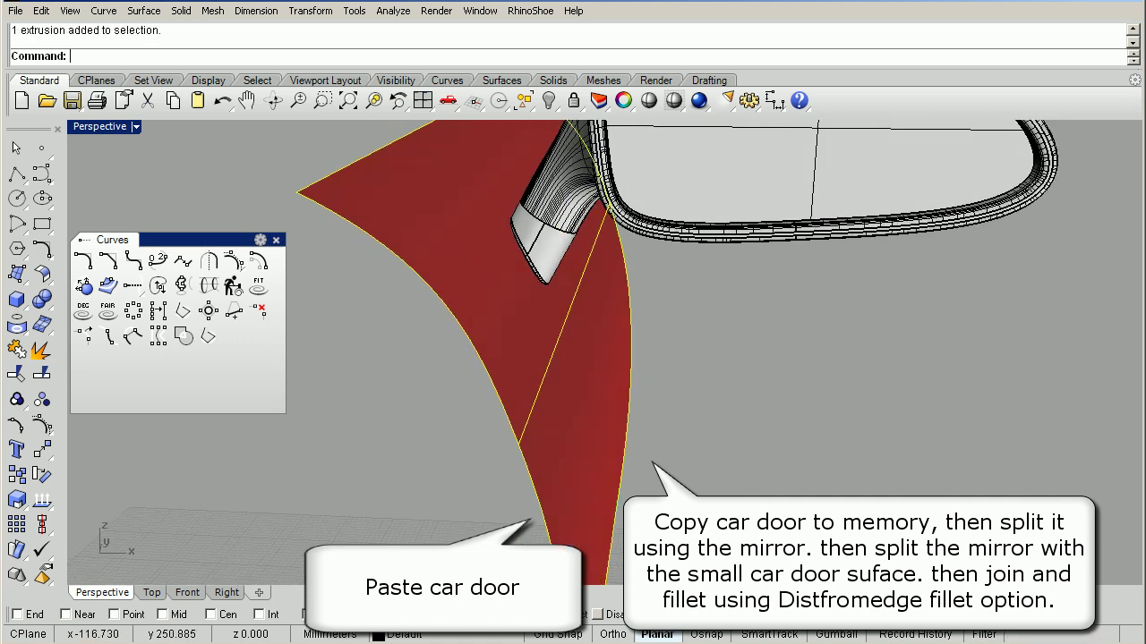
Check the door surface direction with Dir and switch the viewport to Shaded.
left_click(41, 501)
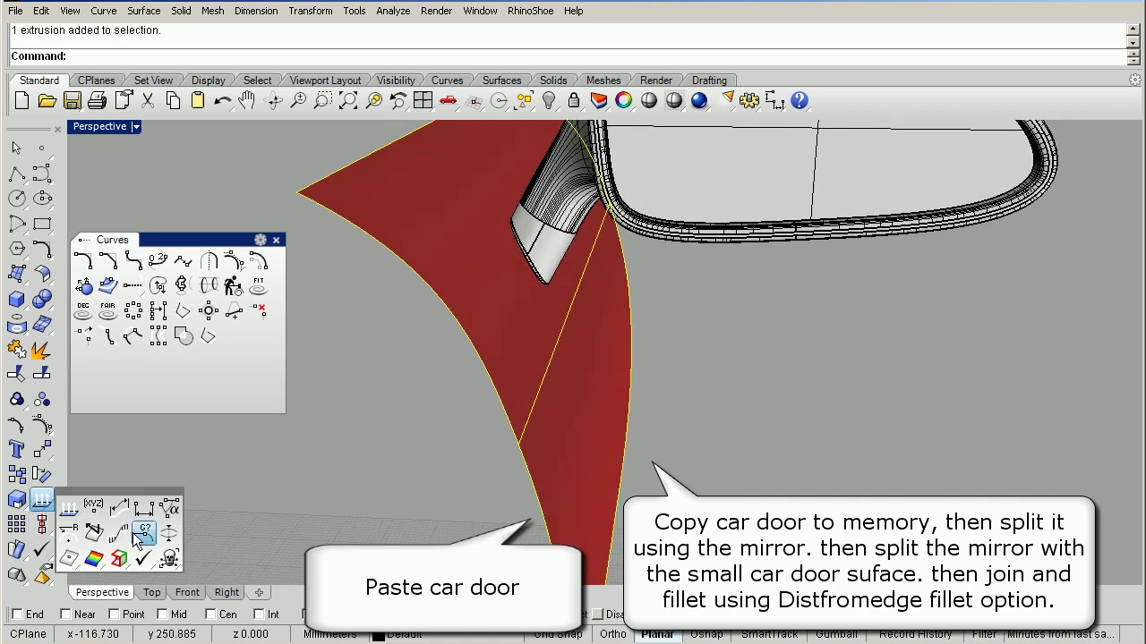
left_click(69, 512)
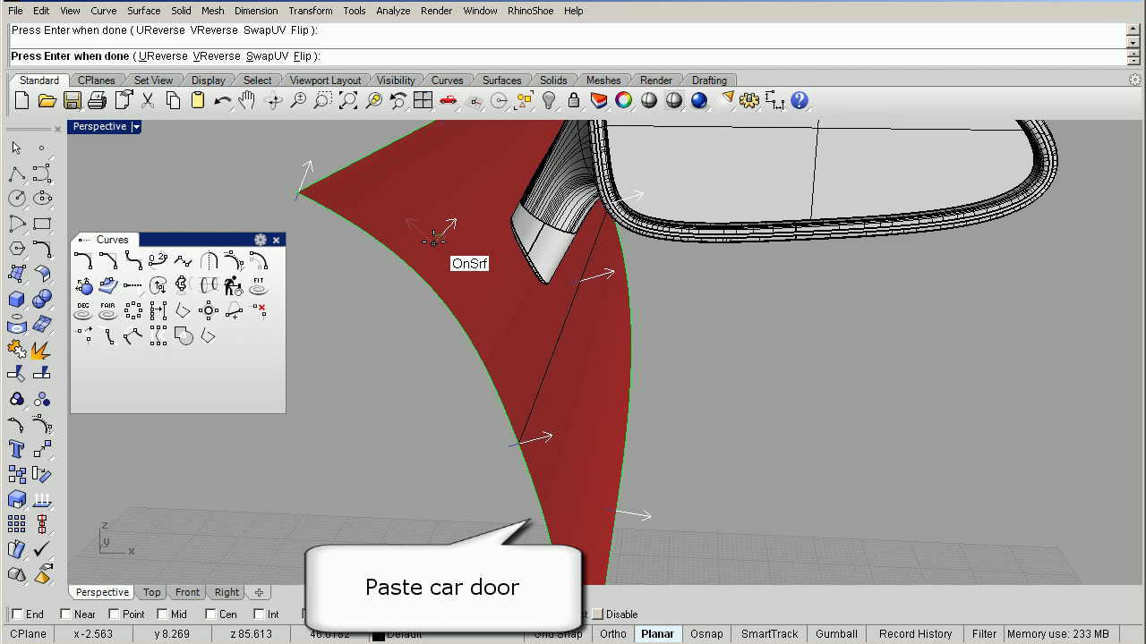
key("Return")
right_click_drag(484, 307, 678, 126)
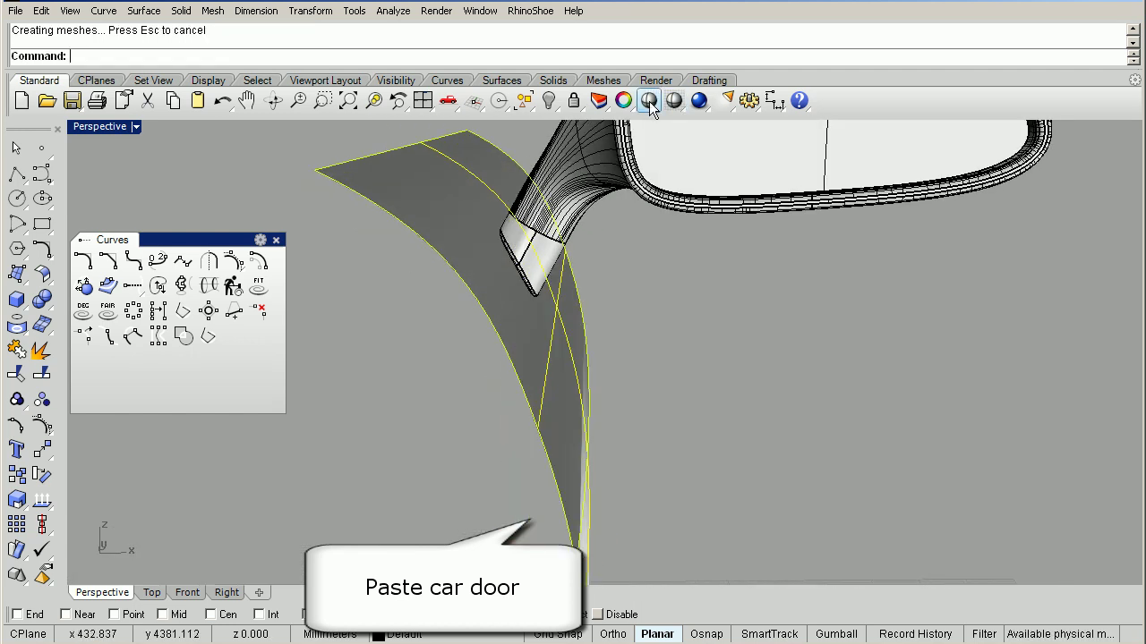
left_click(648, 101)
mouse_move(540, 308)
right_mouse_down()
mouse_move(215, 333)
mouse_move(436, 315)
right_mouse_up()
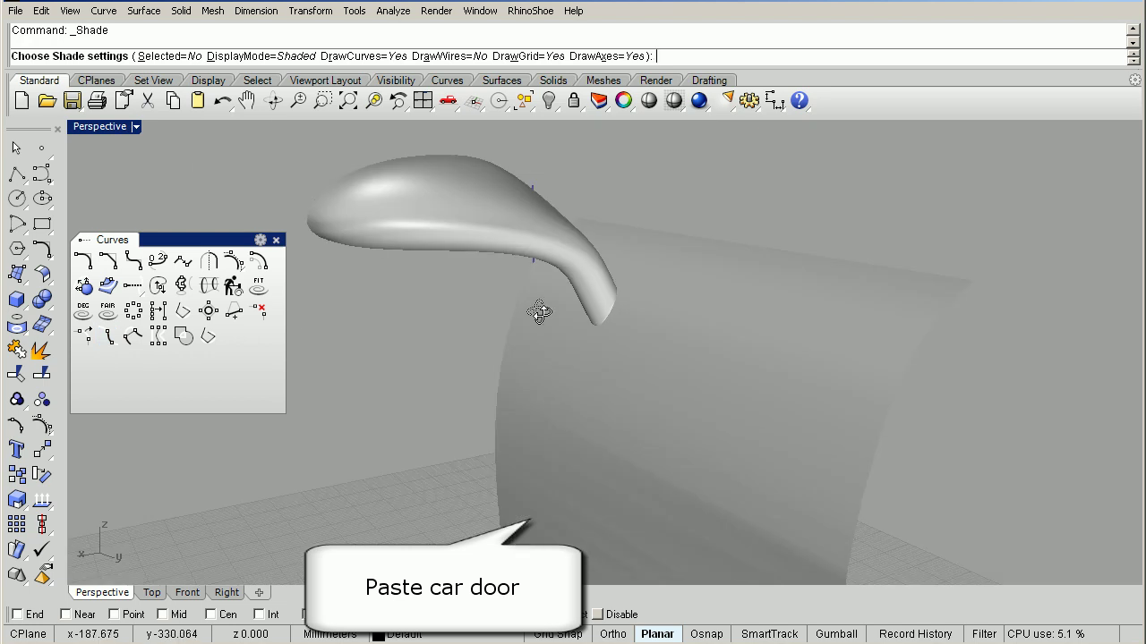
Select the mirror polysurface, float the Analyze toolbar, and open the surface analysis flyout.
mouse_move(541, 313)
right_mouse_down()
mouse_move(427, 332)
mouse_move(637, 320)
right_mouse_up()
scroll(627, 320, "up", 5)
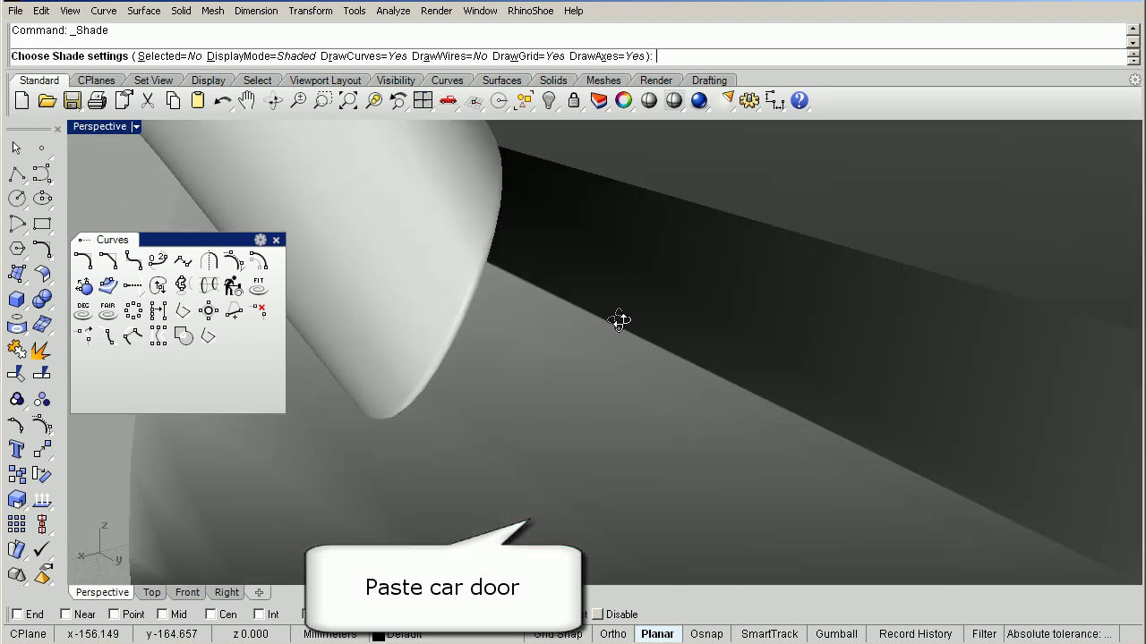
scroll(619, 321, "up", 2)
scroll(591, 322, "down", 5)
scroll(591, 322, "down", 3)
scroll(593, 330, "down", 2)
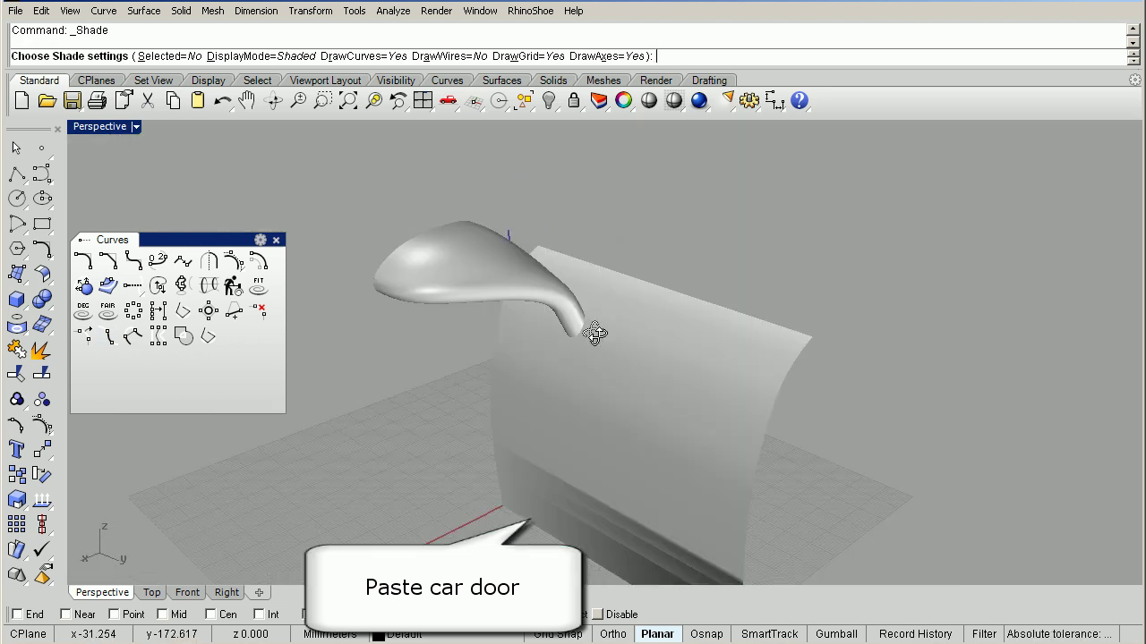
mouse_move(595, 334)
right_mouse_down()
mouse_move(941, 327)
mouse_move(954, 295)
mouse_move(800, 336)
mouse_move(898, 337)
mouse_move(836, 366)
mouse_move(746, 328)
mouse_move(731, 306)
mouse_move(657, 371)
mouse_move(498, 268)
right_mouse_up()
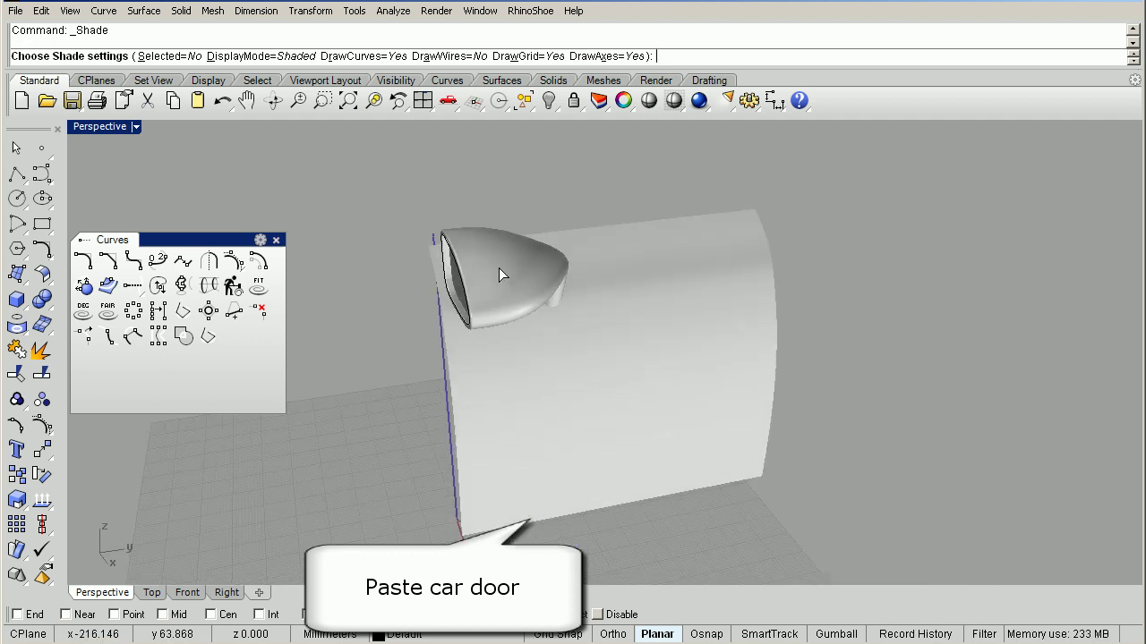
scroll(499, 268, "up", 3)
left_click(496, 265)
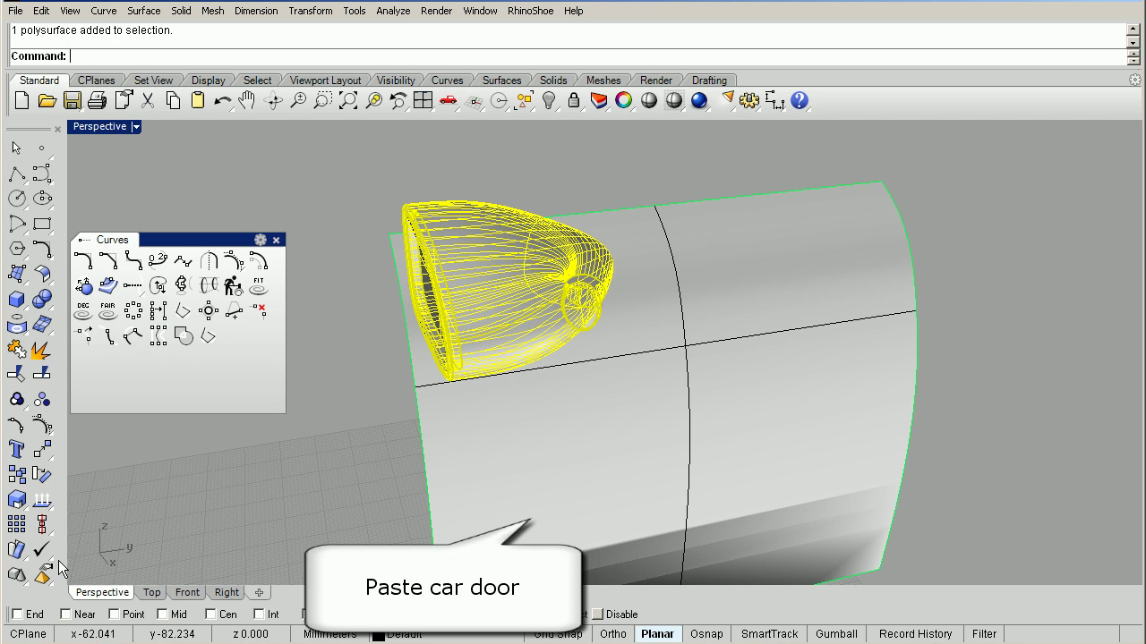
left_click(43, 506)
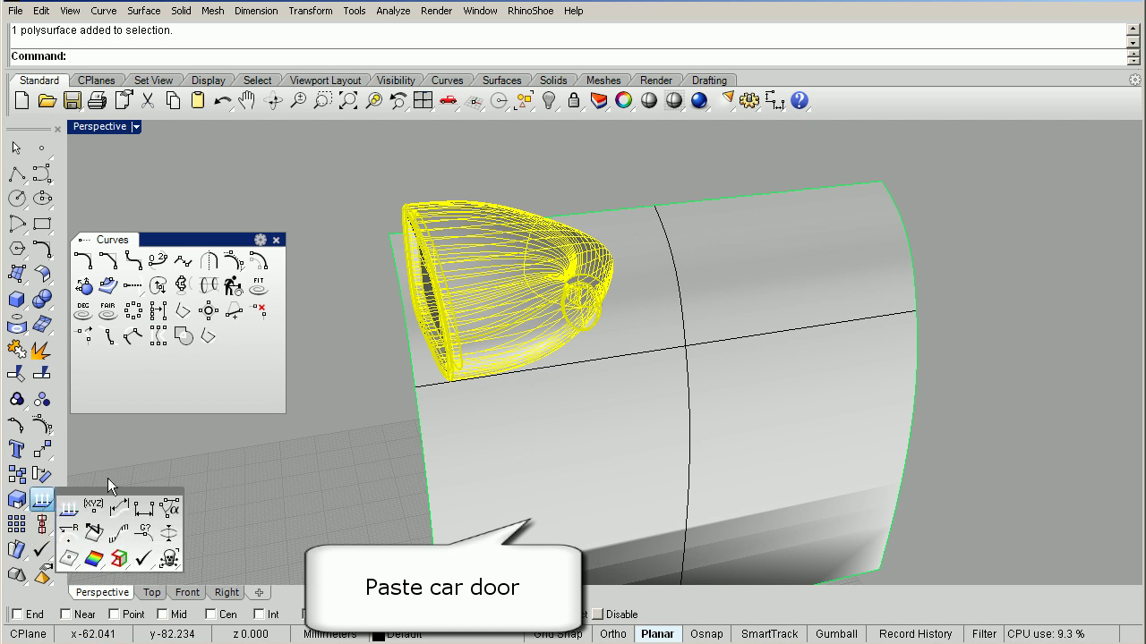
left_click_drag(127, 493, 140, 453)
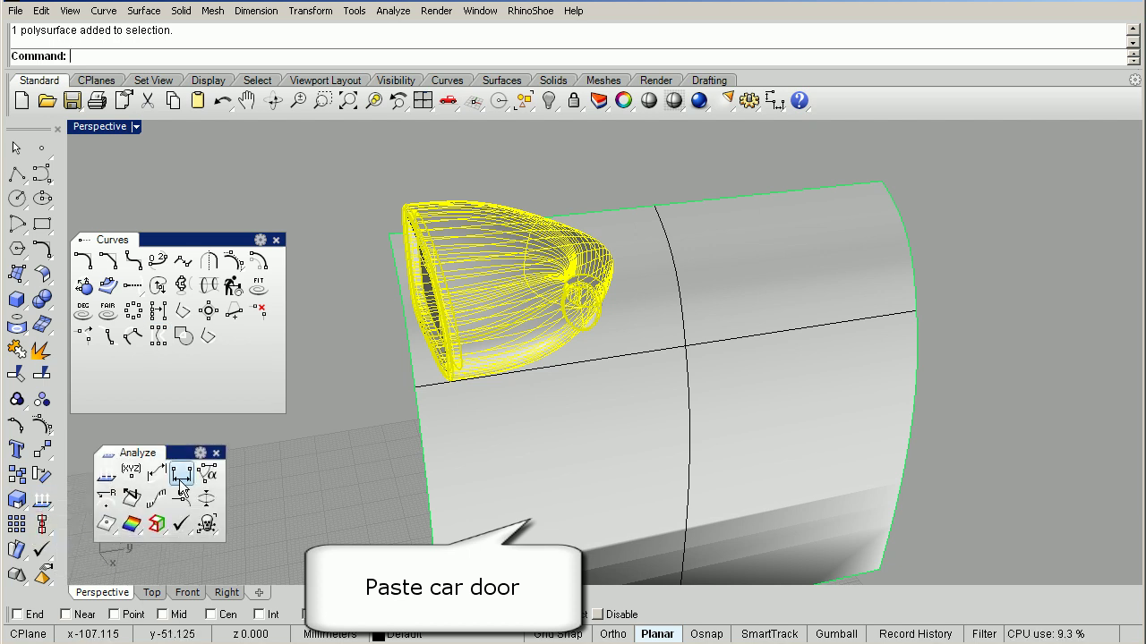
left_click(143, 533)
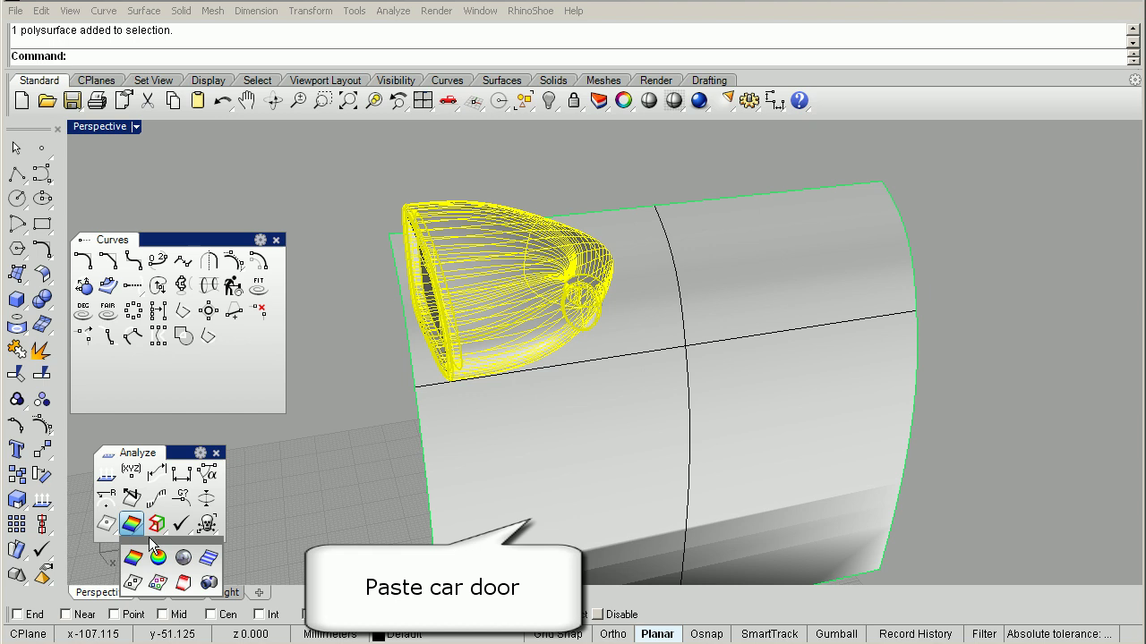
Float the Surface Analysis toolbar and apply an Environment Map chrome look to the mirror.
left_click_drag(152, 544, 289, 468)
right_click_drag(606, 419, 566, 431)
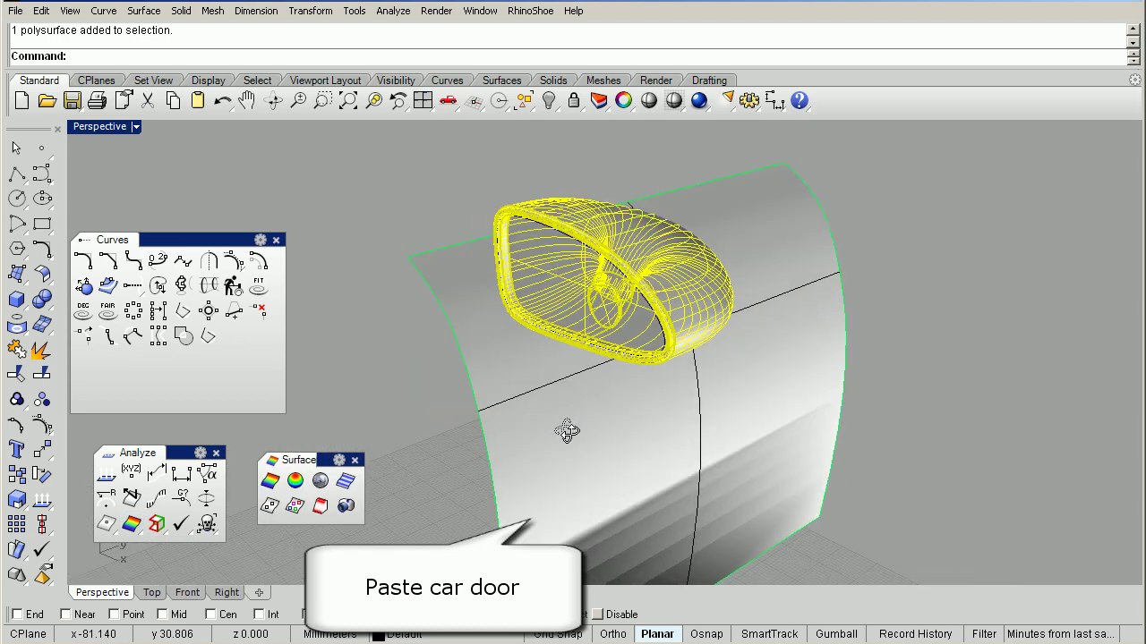
left_click(319, 481)
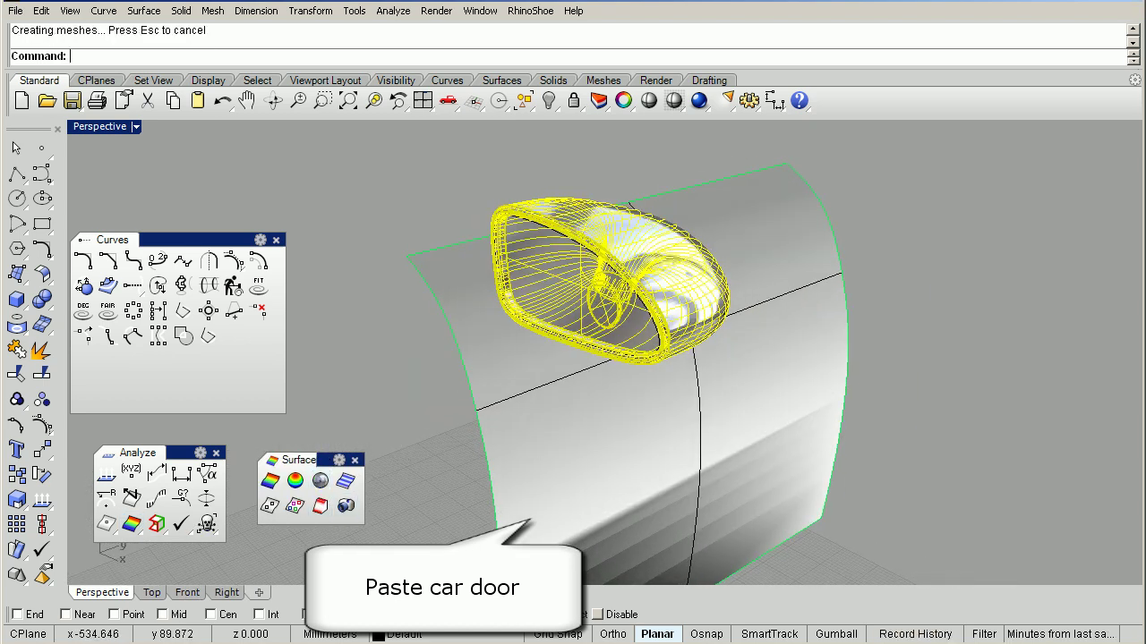
left_click(404, 173)
mouse_move(404, 172)
right_mouse_down()
mouse_move(723, 348)
mouse_move(456, 353)
mouse_move(913, 366)
mouse_move(970, 388)
mouse_move(966, 507)
mouse_move(895, 427)
mouse_move(728, 388)
mouse_move(702, 397)
mouse_move(711, 288)
right_mouse_up()
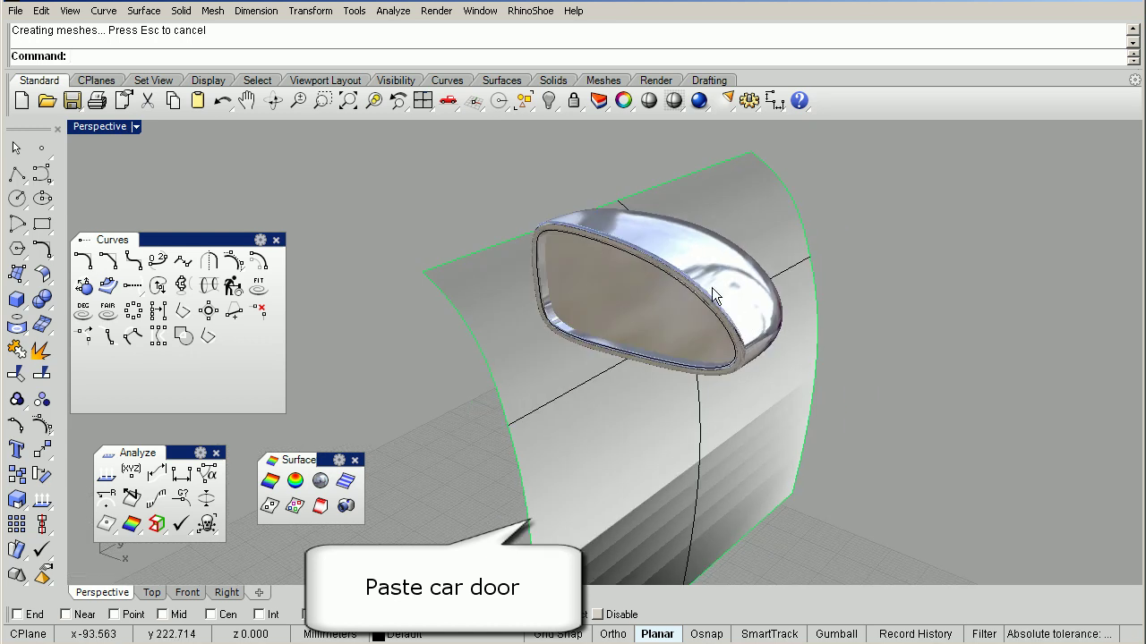
scroll(711, 287, "up", 3)
mouse_move(782, 316)
right_mouse_down()
mouse_move(724, 320)
mouse_move(769, 333)
right_mouse_up()
Close the Surface Analysis, Analyze and Curves floating toolbars and orbit the chrome mirror.
left_click(354, 460)
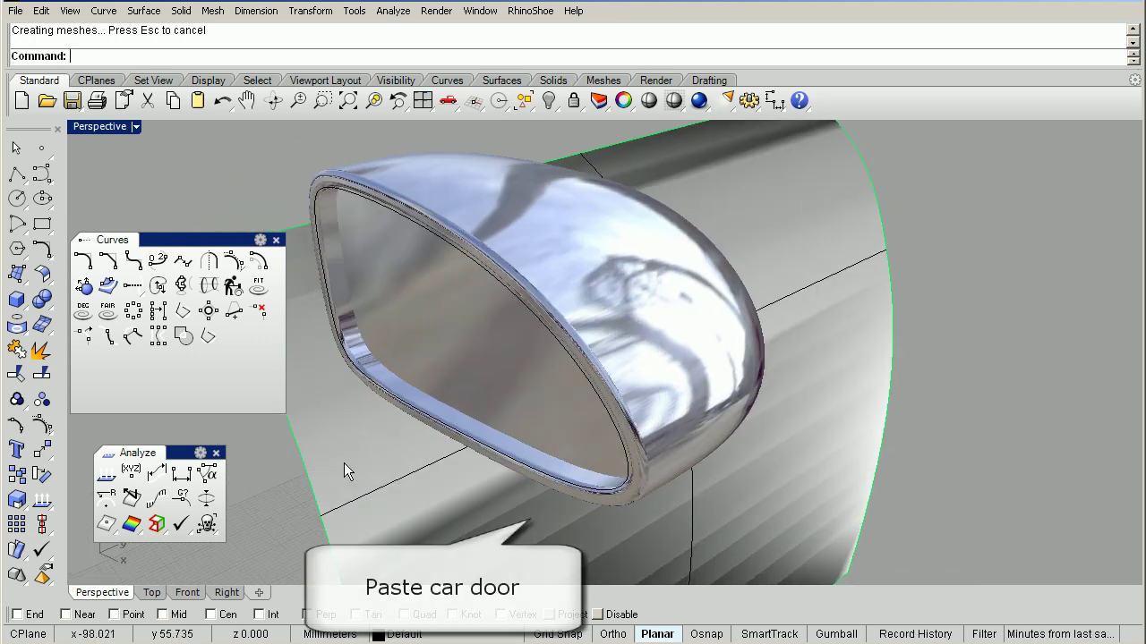
left_click(216, 453)
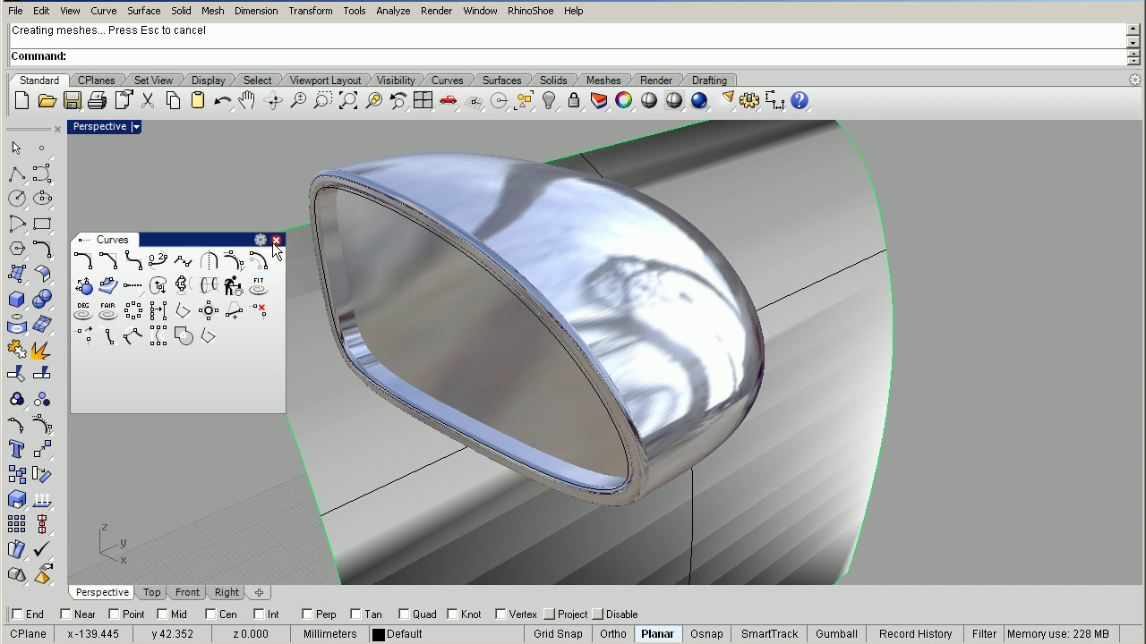
left_click(275, 240)
right_click(588, 633)
right_click_drag(375, 490, 520, 492)
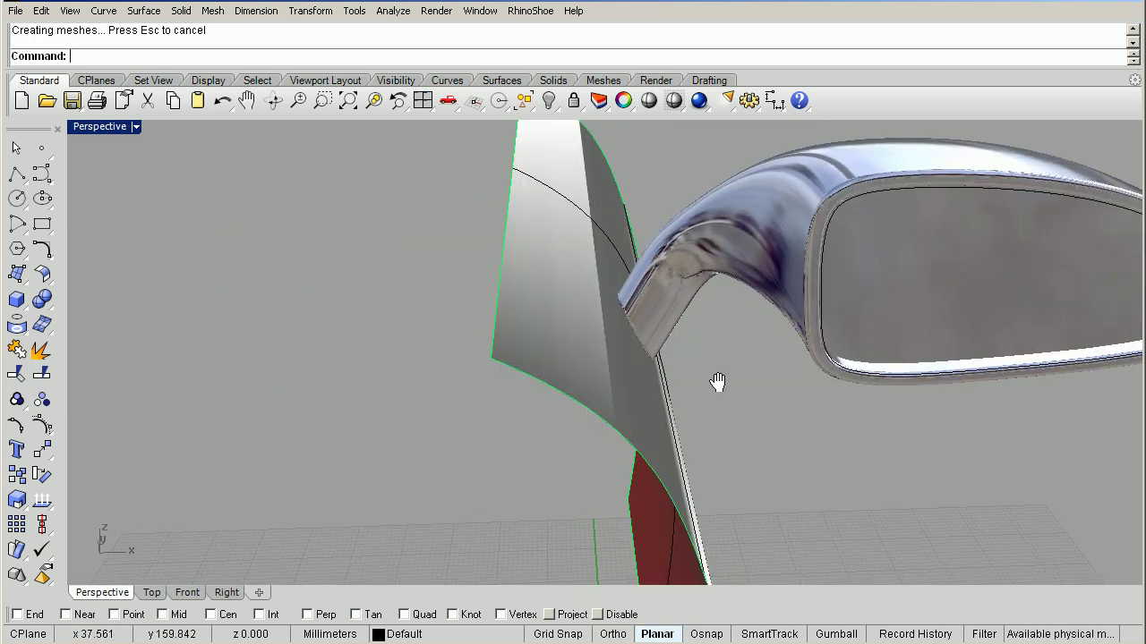
mouse_move(718, 383)
right_mouse_down()
mouse_move(551, 418)
mouse_move(603, 402)
mouse_move(616, 410)
mouse_move(690, 376)
mouse_move(646, 399)
mouse_move(606, 351)
mouse_move(606, 537)
mouse_move(621, 427)
mouse_move(742, 463)
mouse_move(640, 408)
right_mouse_up()
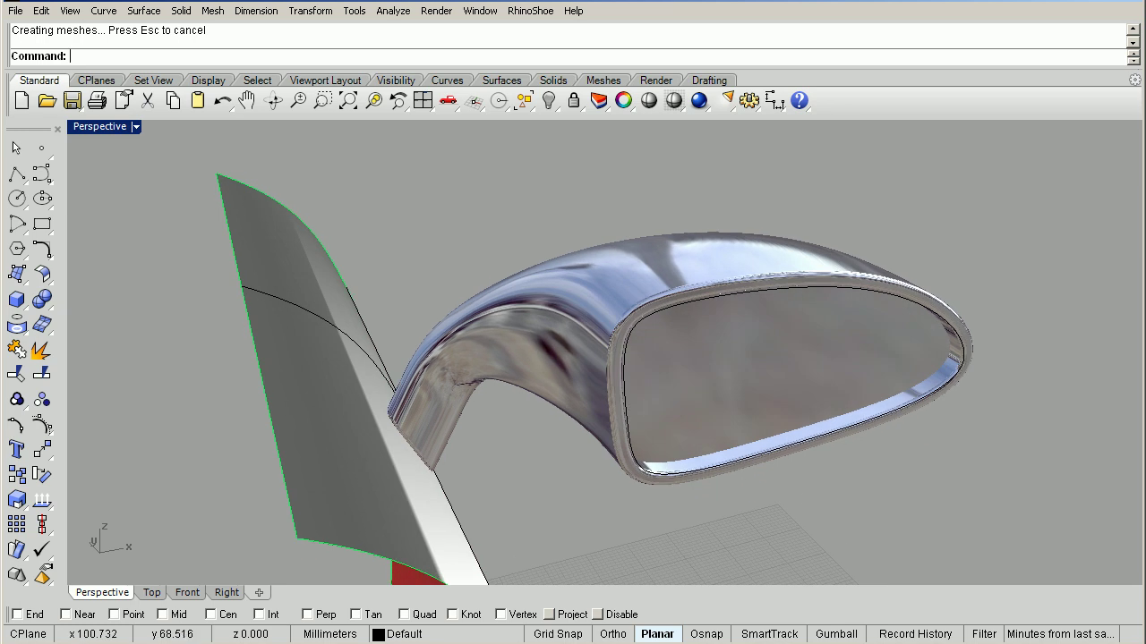